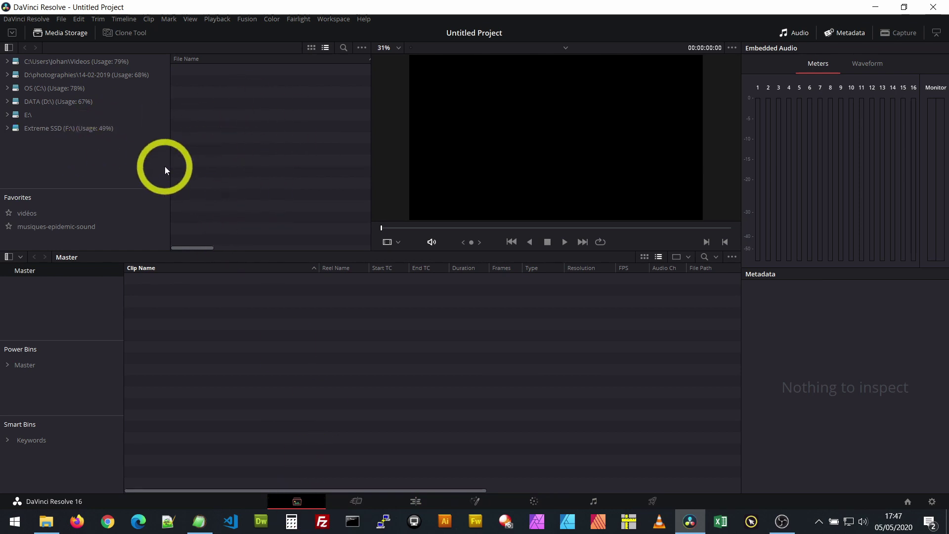
- Browse the Extreme SSD (F:) drive through vlogs and 2020, then open the prepa-tutos-logs-montage-video folder
click(7, 128)
scroll(89, 116, down, 3)
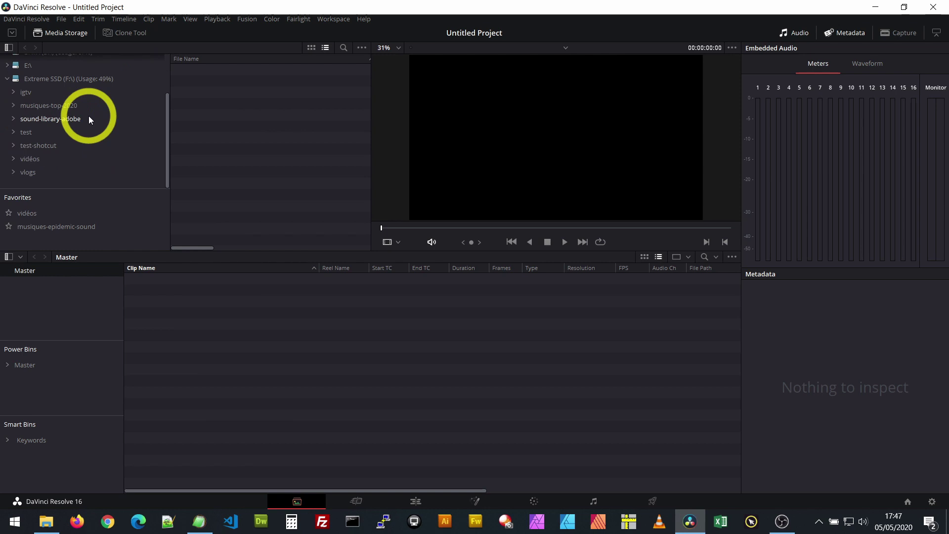
click(14, 172)
scroll(91, 128, down, 6)
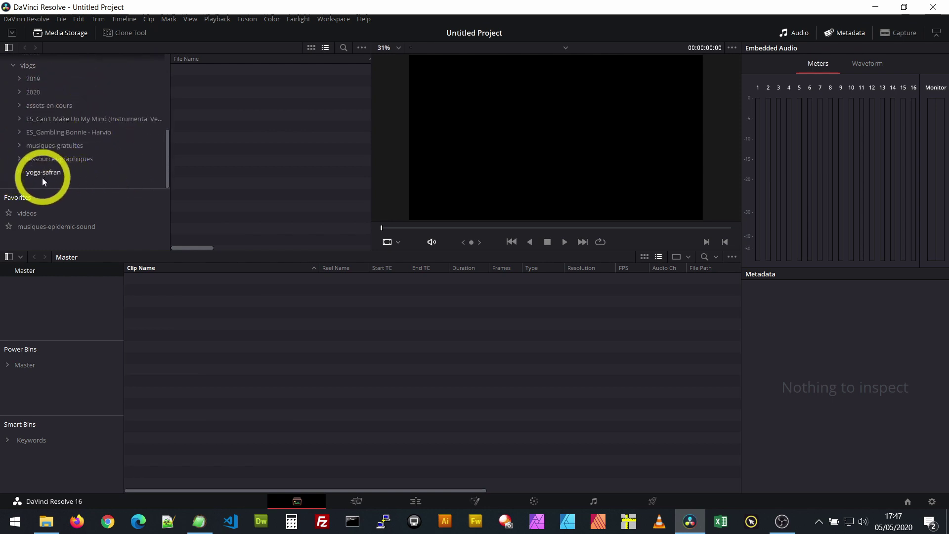
click(20, 92)
scroll(110, 140, down, 5)
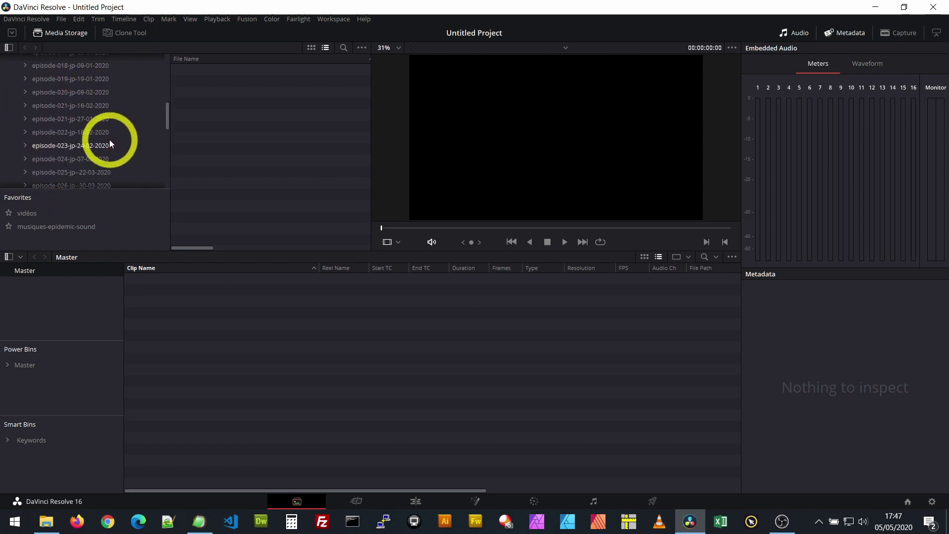
scroll(109, 139, down, 4)
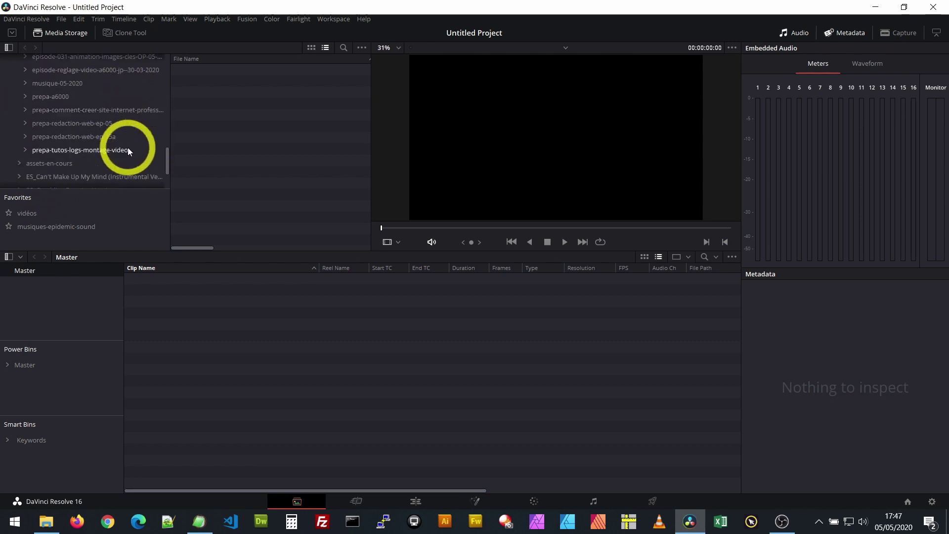
click(79, 150)
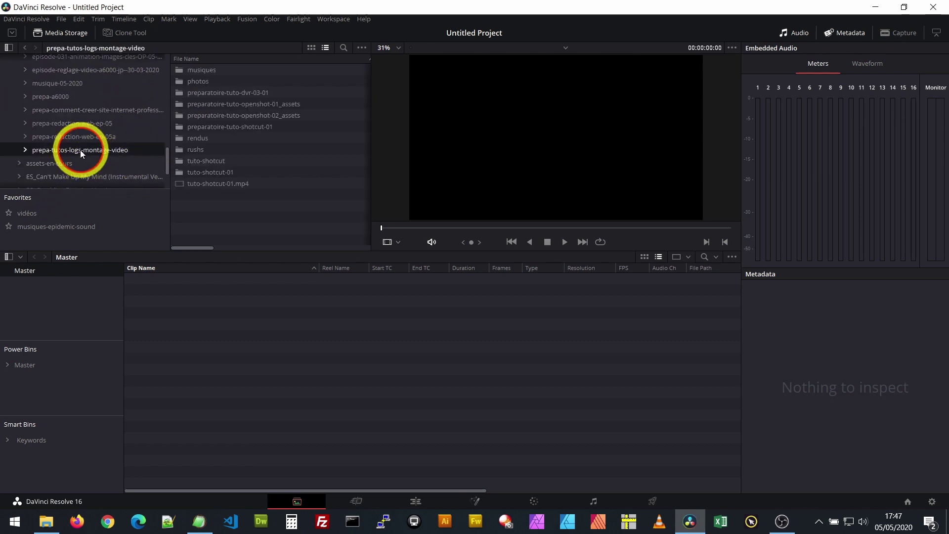
click(24, 149)
- Import C0279.MP4, C0292.MP4, C0295.MP4 and C0296.MP4 from the rushs folder into the Master bin, keeping the project frame rate unchanged
click(179, 151)
double_click(180, 151)
drag(249, 134, 216, 277)
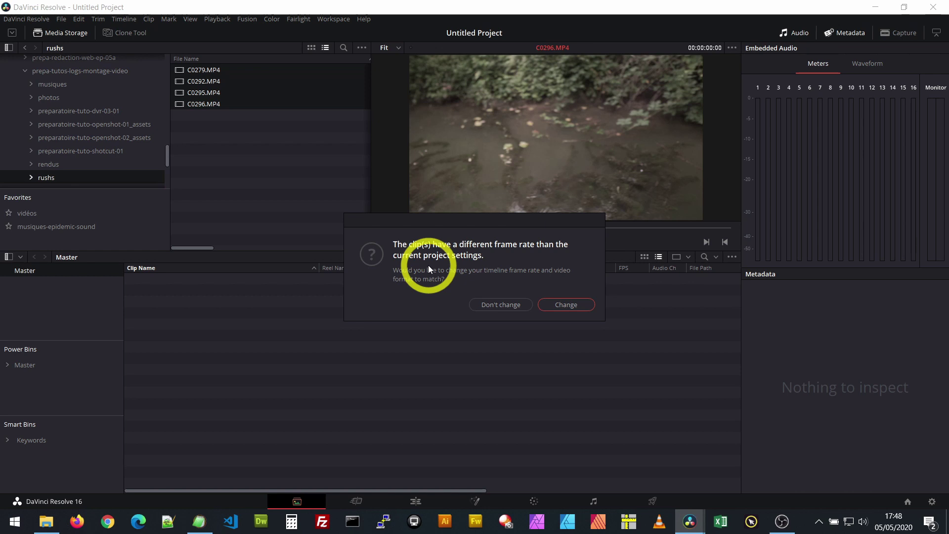
click(497, 304)
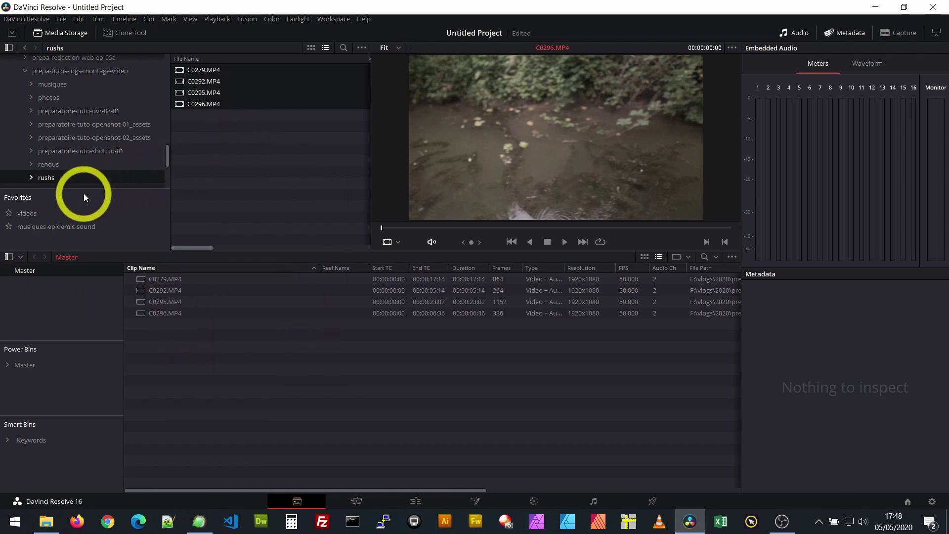
- Import vignette-tuto.png and the logos-jp-solutions-digitales PNG from the photos folder, plus ES_Need You - Maiwan.mp3 from the musiques folder
click(46, 101)
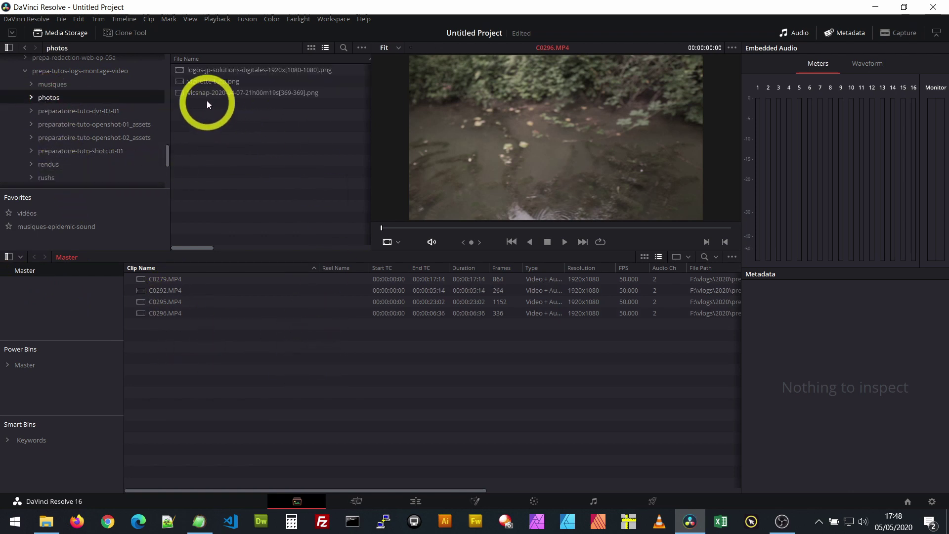
click(194, 81)
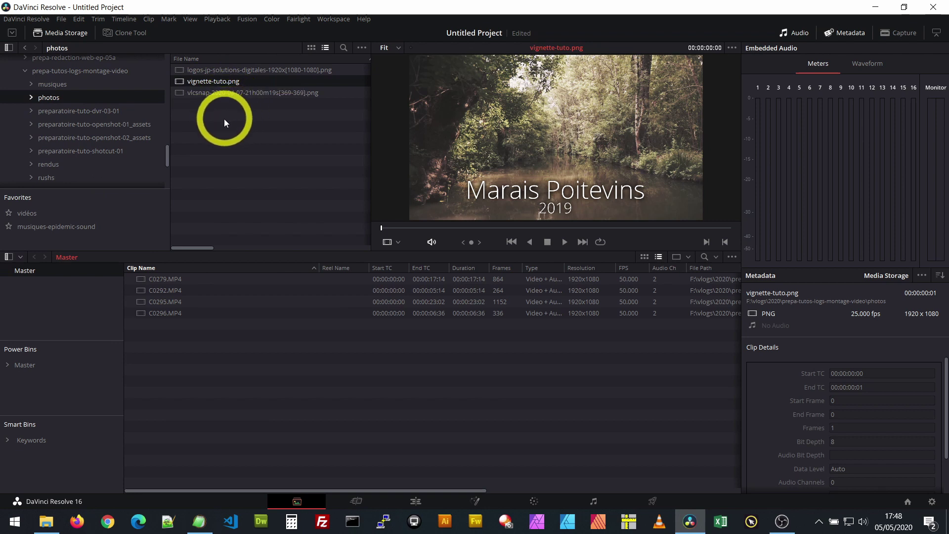
drag(210, 82, 156, 354)
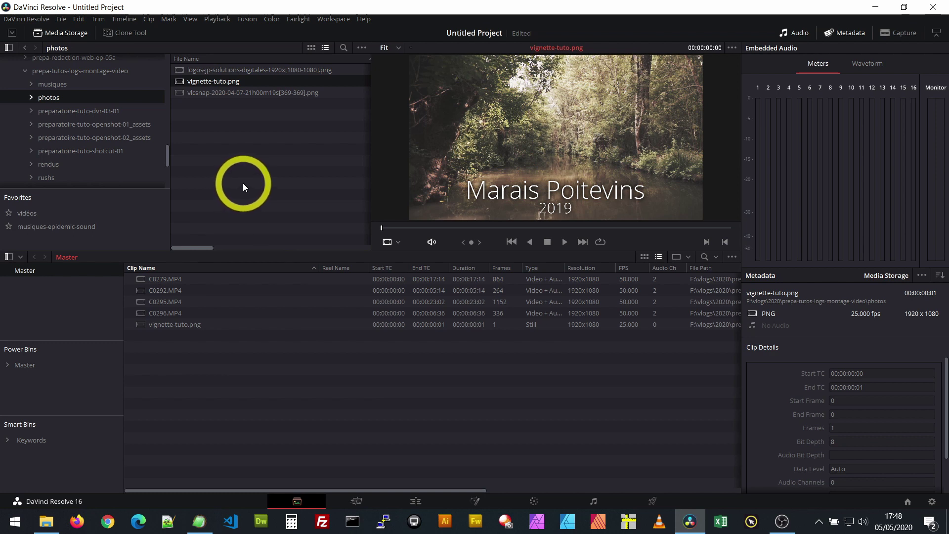
drag(215, 71, 149, 354)
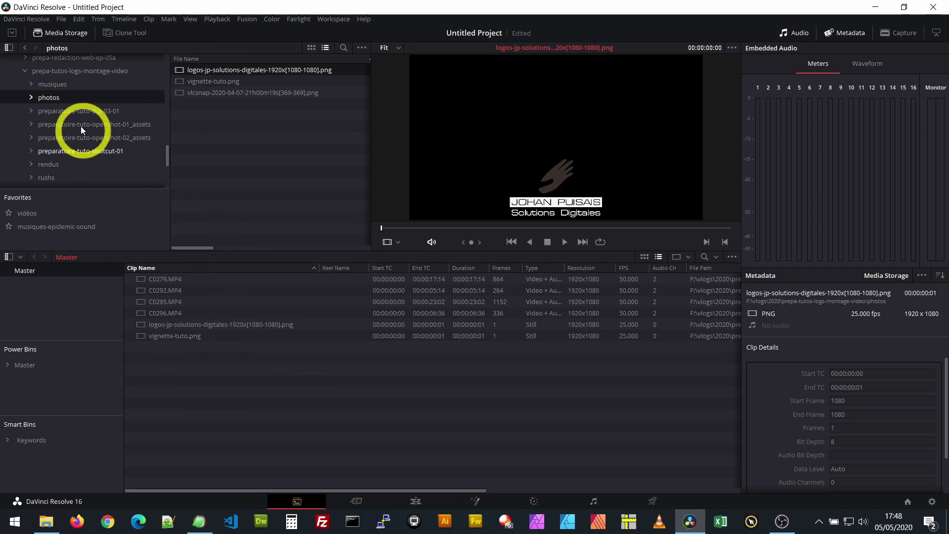
click(55, 86)
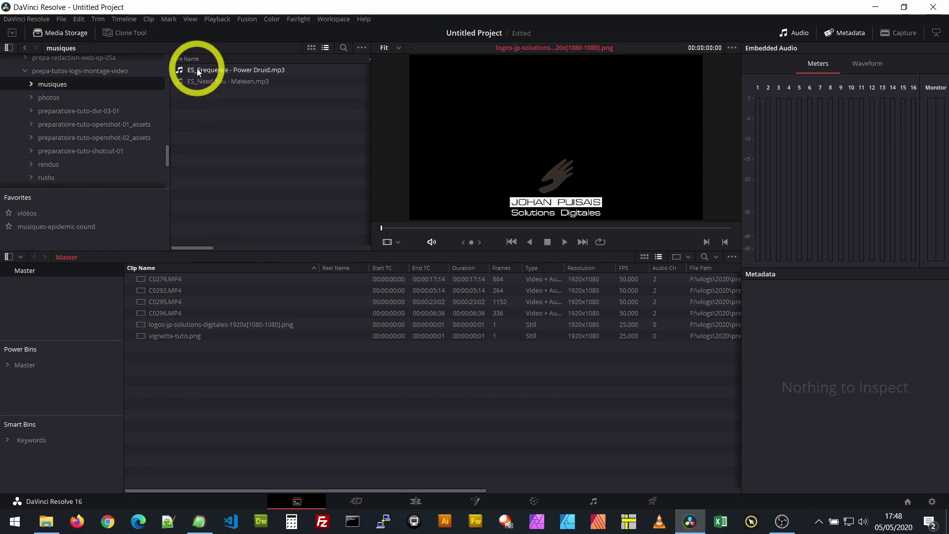
drag(202, 80, 170, 361)
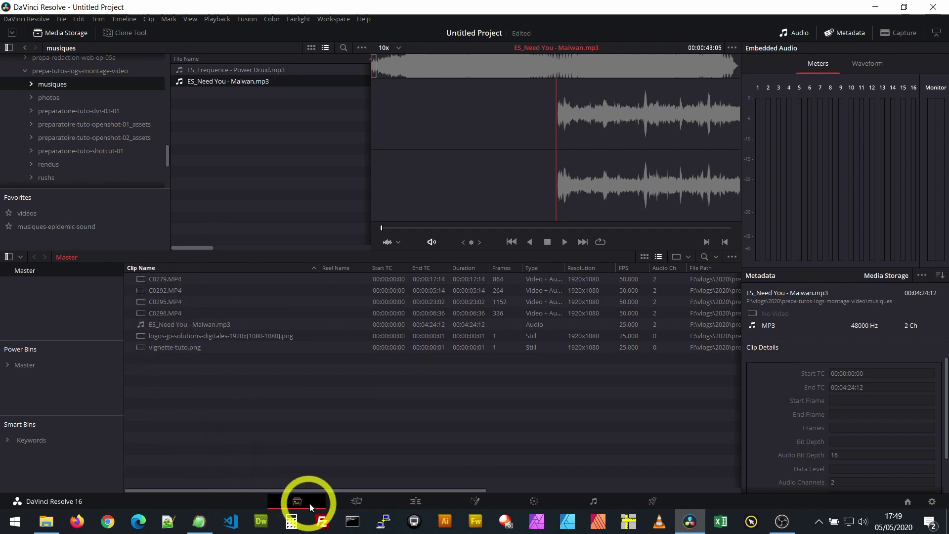
- Switch to the Edit page, show the imported media, and place C0279.MP4 at the start of a new timeline
click(358, 503)
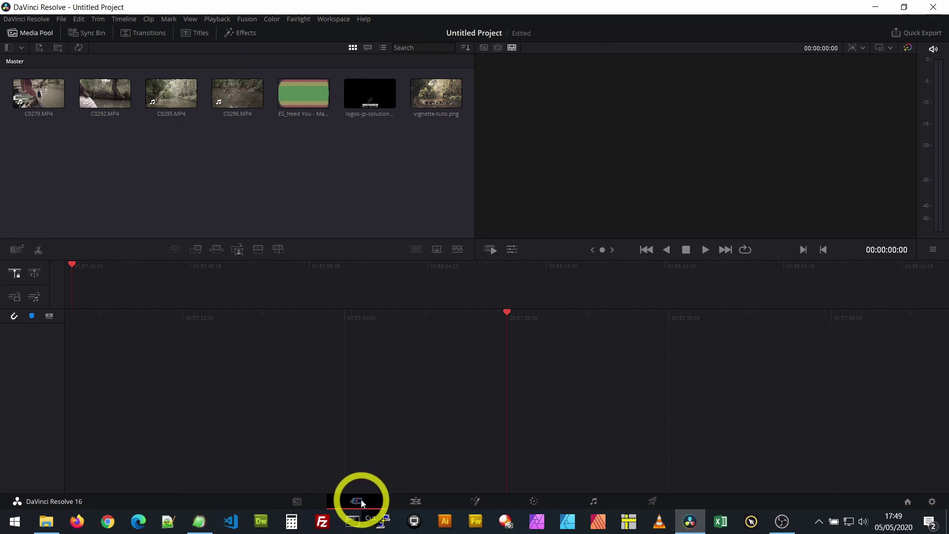
click(415, 502)
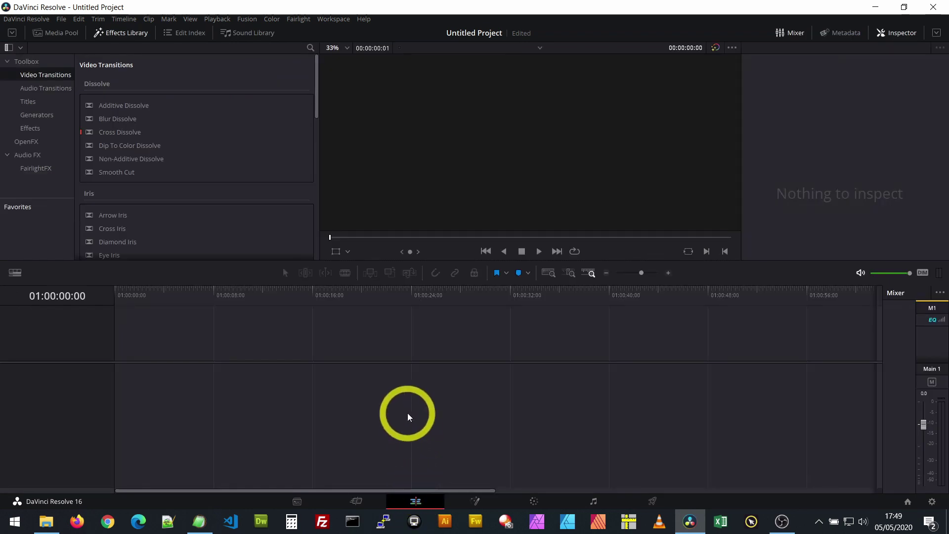
click(55, 32)
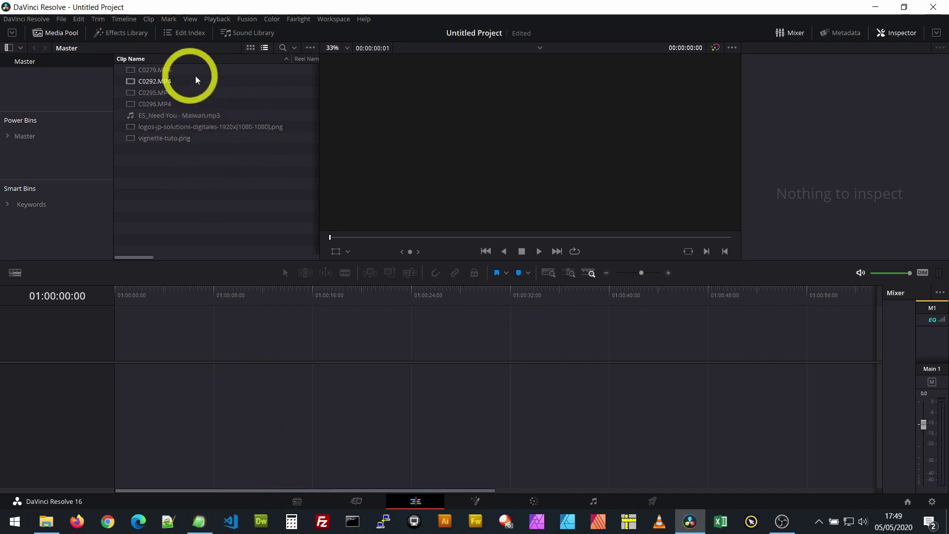
drag(154, 70, 115, 385)
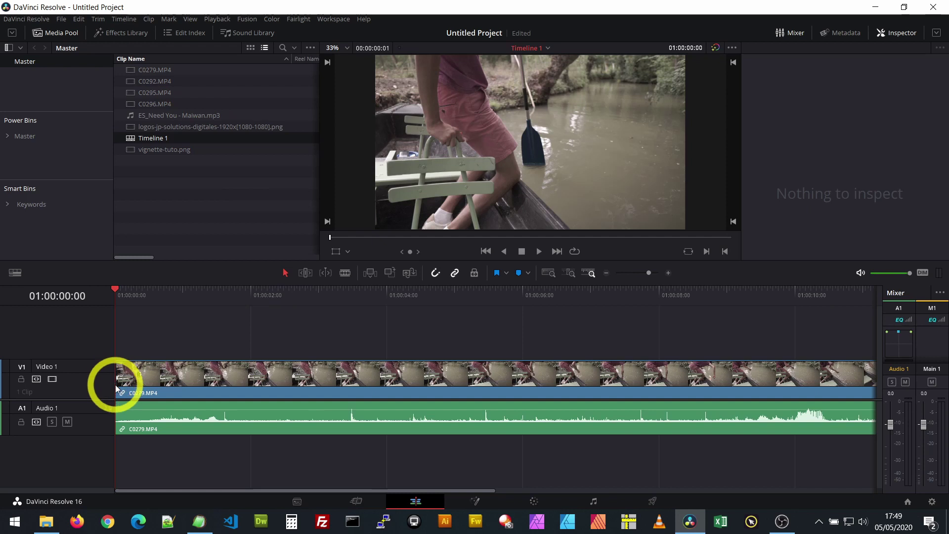
click(180, 371)
- Add C0292.MP4, C0295.MP4 and C0296.MP4 in that order on Video 1 after the first clip, leaving gaps between them
drag(649, 273, 640, 273)
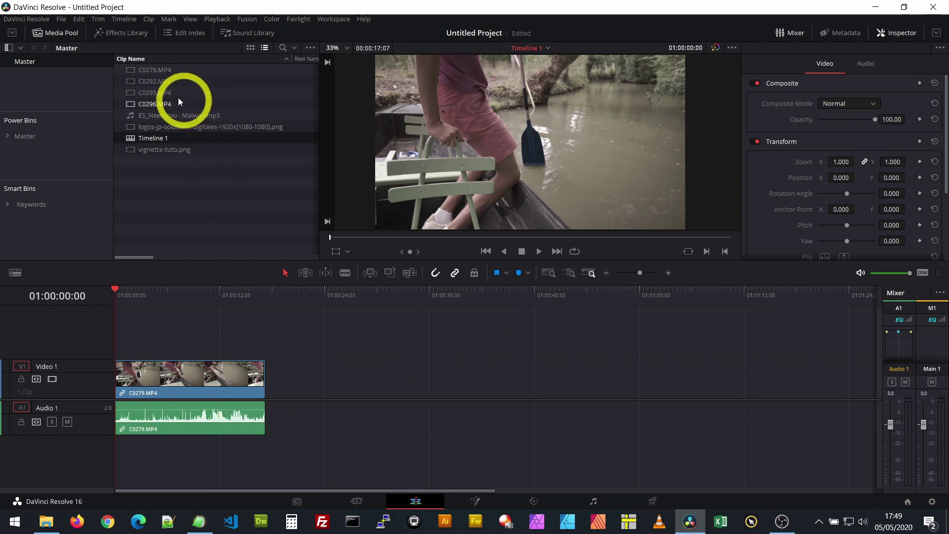
drag(149, 82, 359, 375)
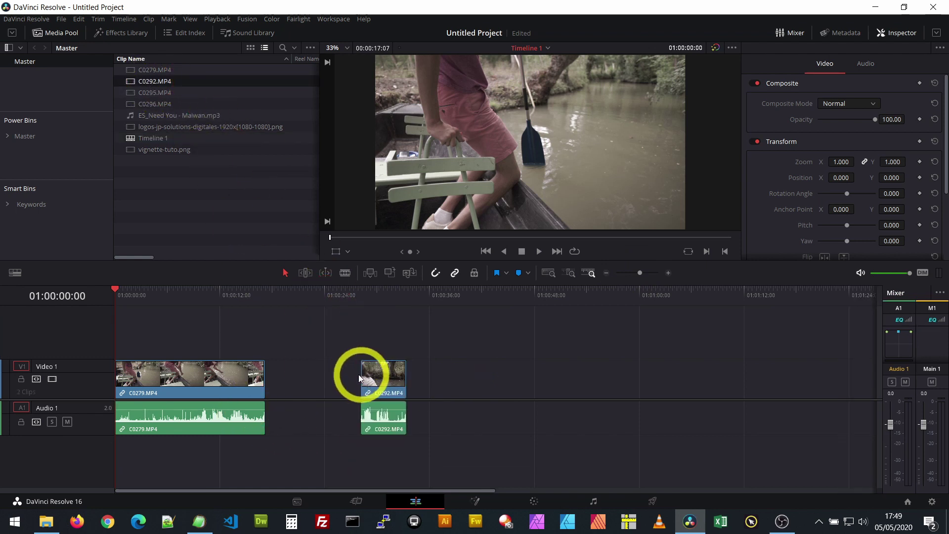
drag(148, 94, 472, 383)
drag(153, 103, 717, 390)
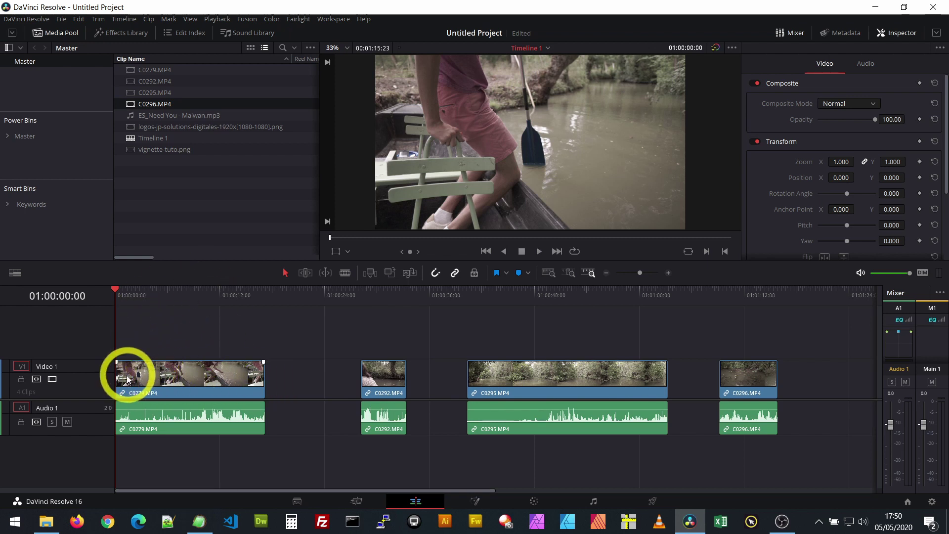
- Try adjusting the start and end edges of C0279.MP4 on the timeline
mouse_move(120, 374)
mouse_down()
mouse_move(133, 376)
mouse_move(121, 372)
mouse_up()
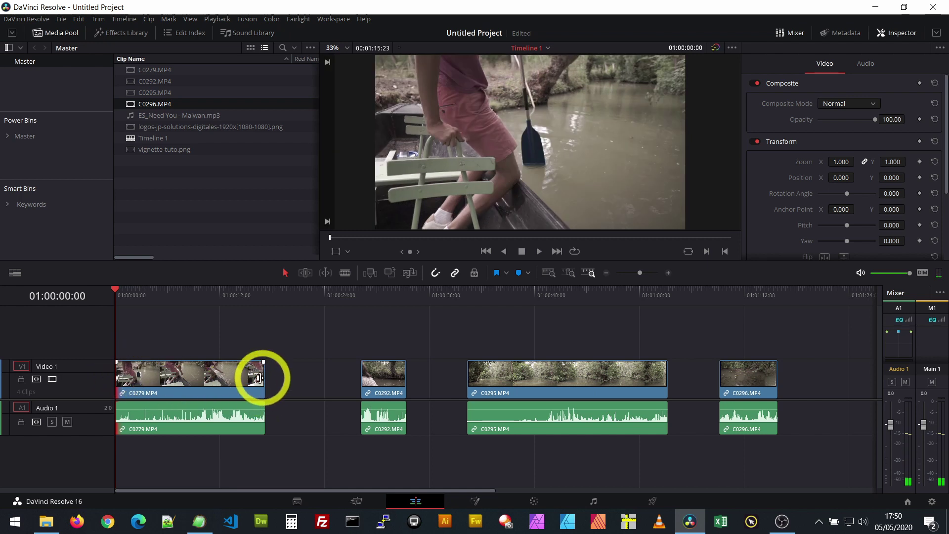
drag(260, 377, 289, 393)
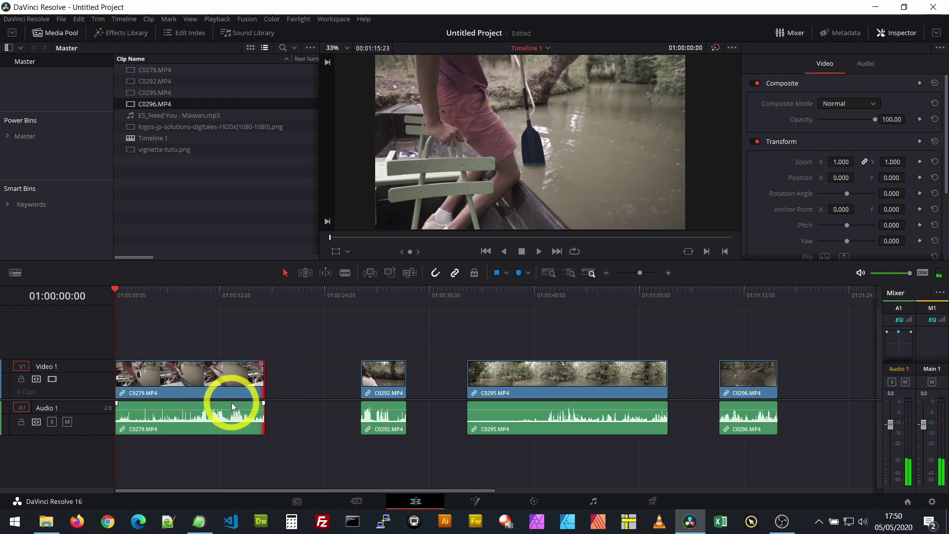
- Move C0292.MP4, C0295.MP4 and C0296.MP4 earlier on the timeline to narrow the gaps between the clips
drag(384, 376, 302, 379)
drag(520, 393, 402, 378)
drag(734, 372, 587, 376)
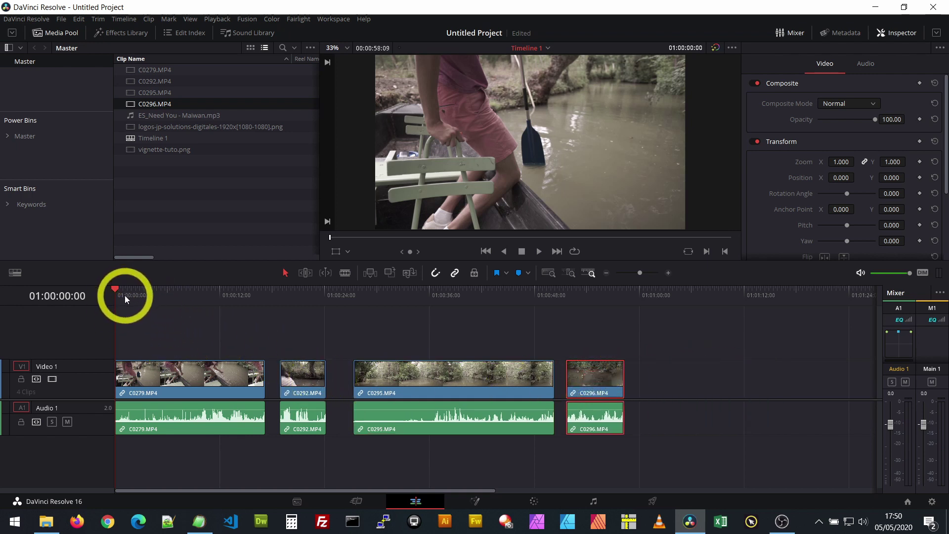
- Play back the beginning of the timeline, return the playhead to the start, and play it a second time before stopping
key(space)
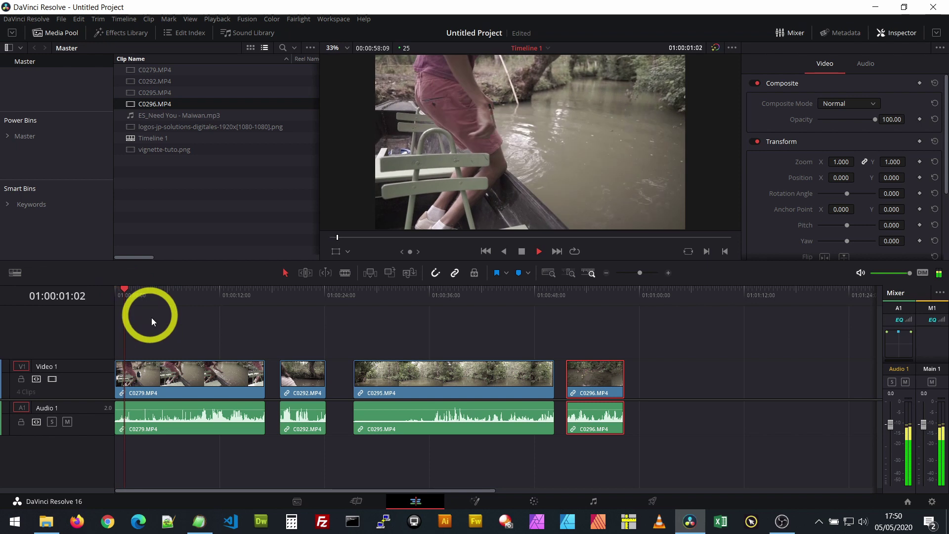
key(space)
drag(138, 290, 117, 289)
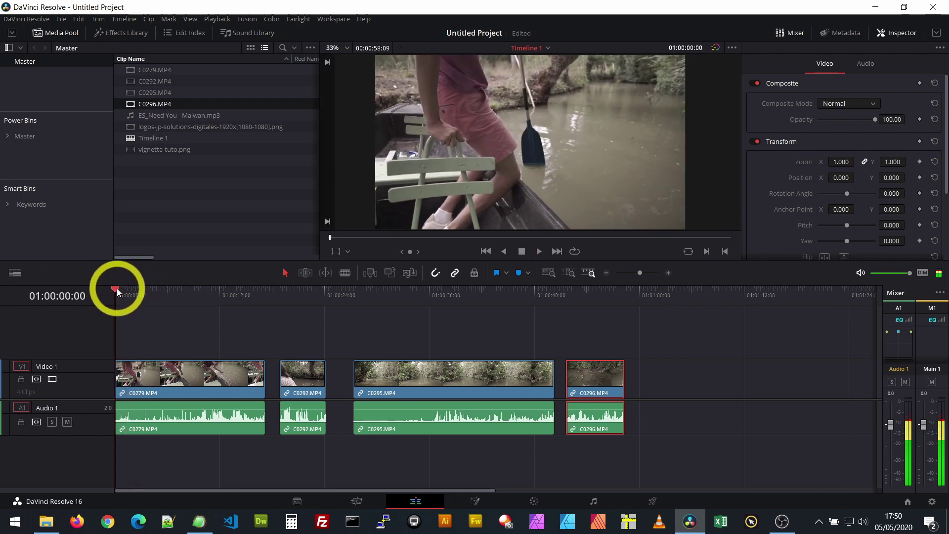
click(539, 250)
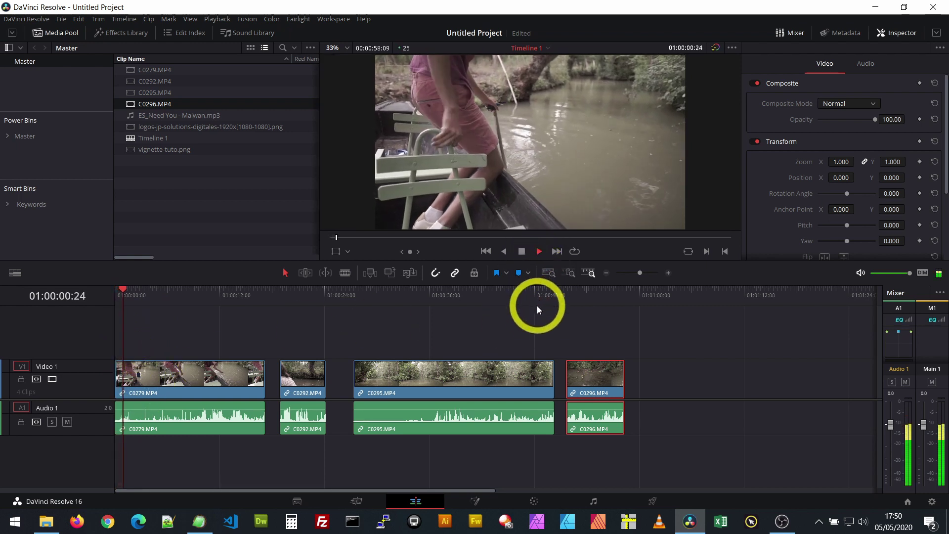
click(521, 251)
- Shift C0292.MP4 against C0295.MP4 and C0279.MP4 against C0292.MP4, and place vignette-tuto.png at the freed timeline start
drag(291, 376, 319, 376)
drag(204, 379, 245, 376)
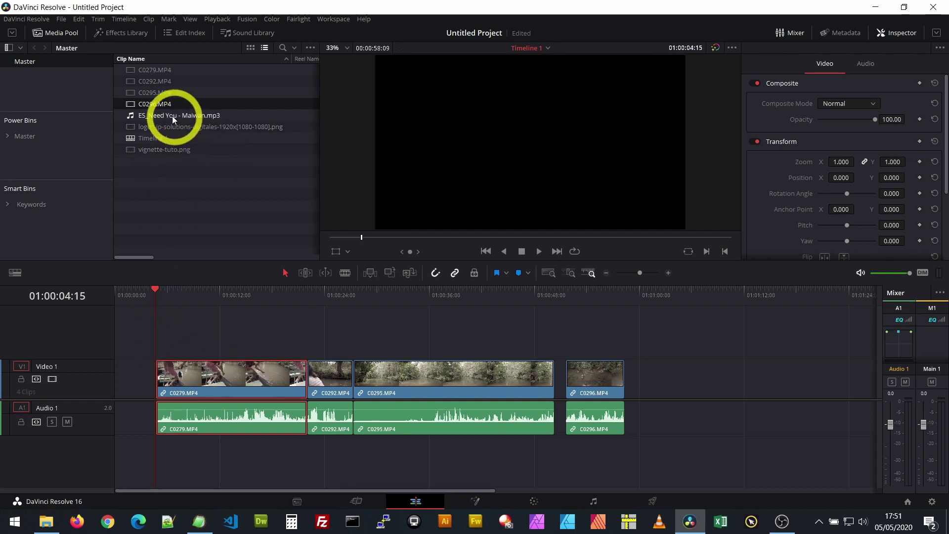
drag(162, 149, 121, 386)
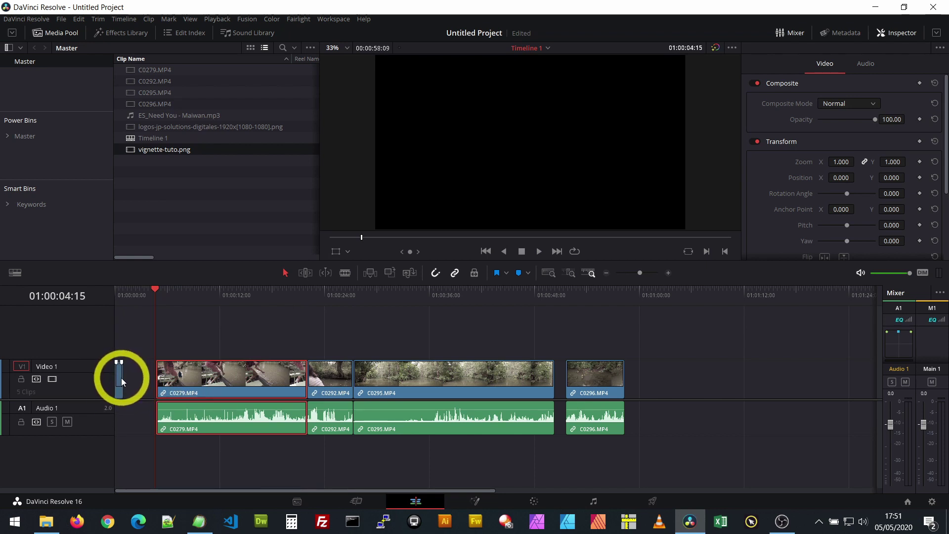
- Extend vignette-tuto.png to about 2.6 seconds and move C0279.MP4 directly against its end
alt+scroll(121, 378, up, 5)
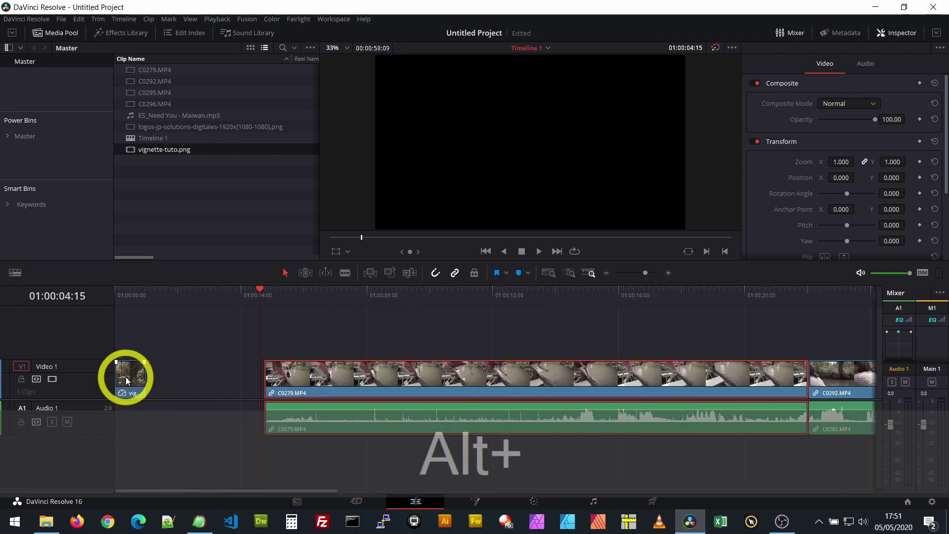
drag(141, 379, 196, 379)
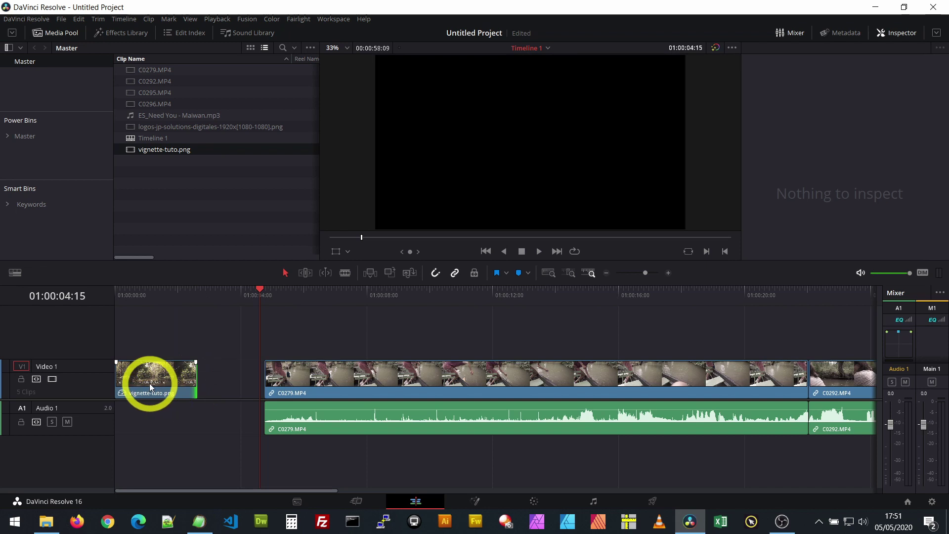
drag(303, 376, 237, 377)
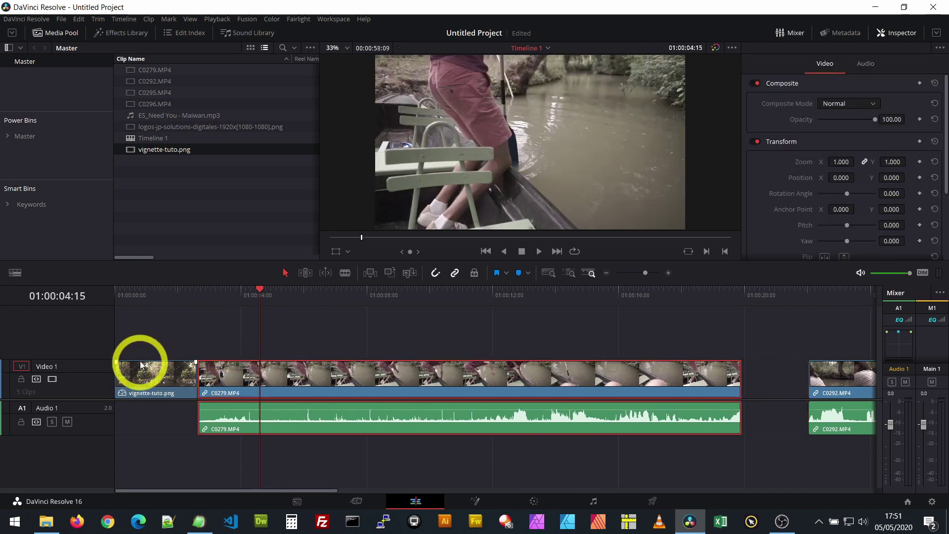
- Add a fade-in of about one second to vignette-tuto.png and play back the timeline from its beginning
drag(118, 362, 146, 364)
click(118, 300)
key(space)
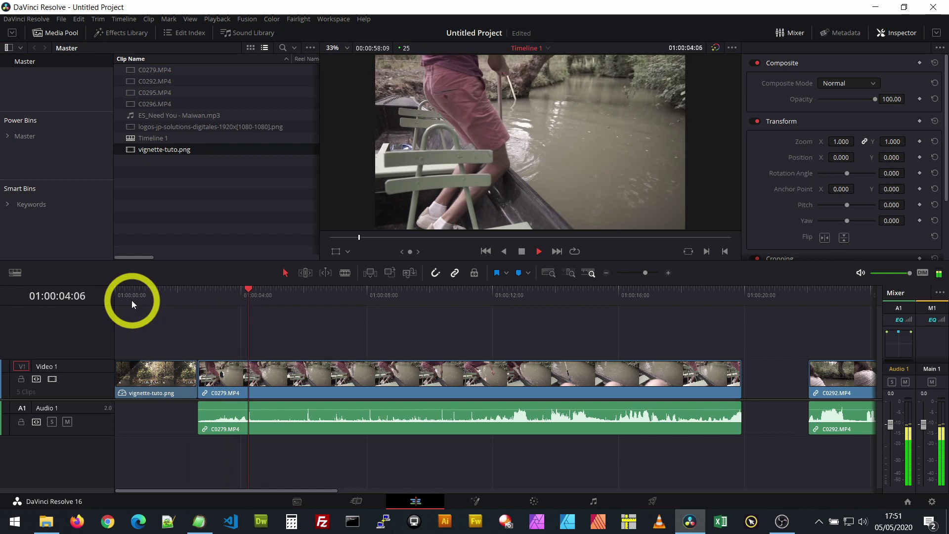
key(space)
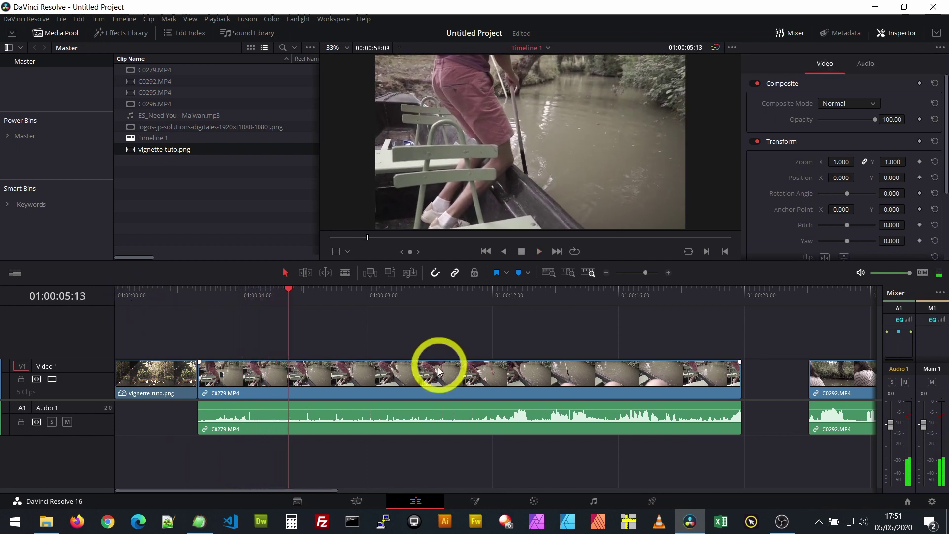
key(space)
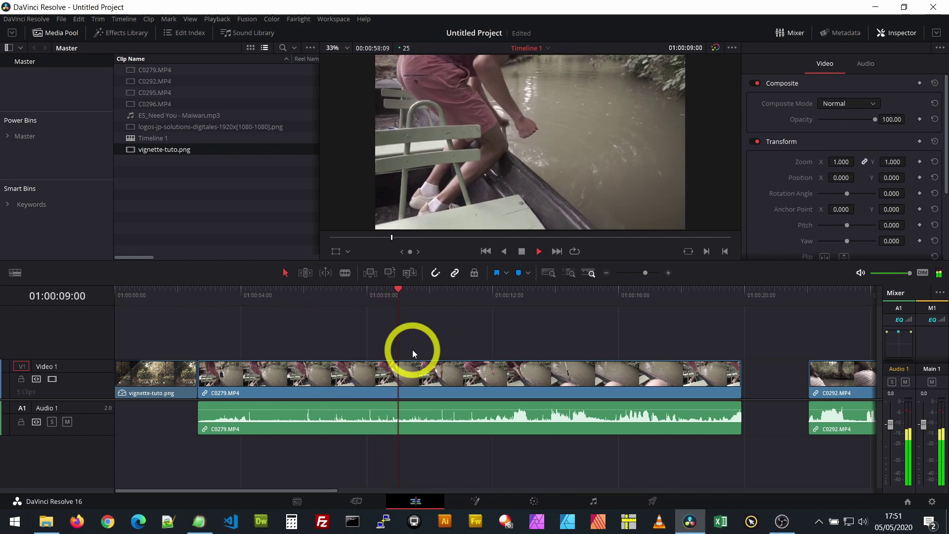
key(space)
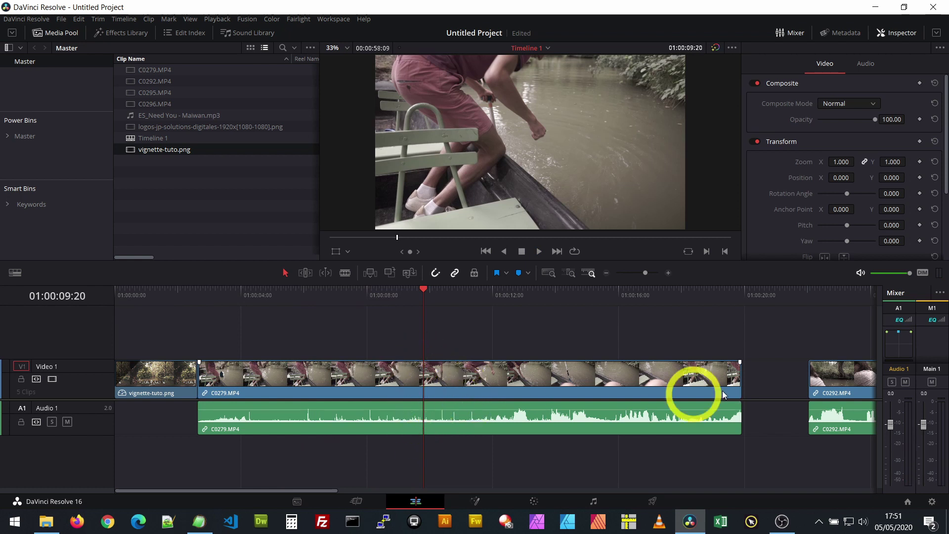
- Move C0292.MP4, C0295.MP4 and C0296.MP4 together about 35 seconds further along the timeline
scroll(761, 412, down, 1)
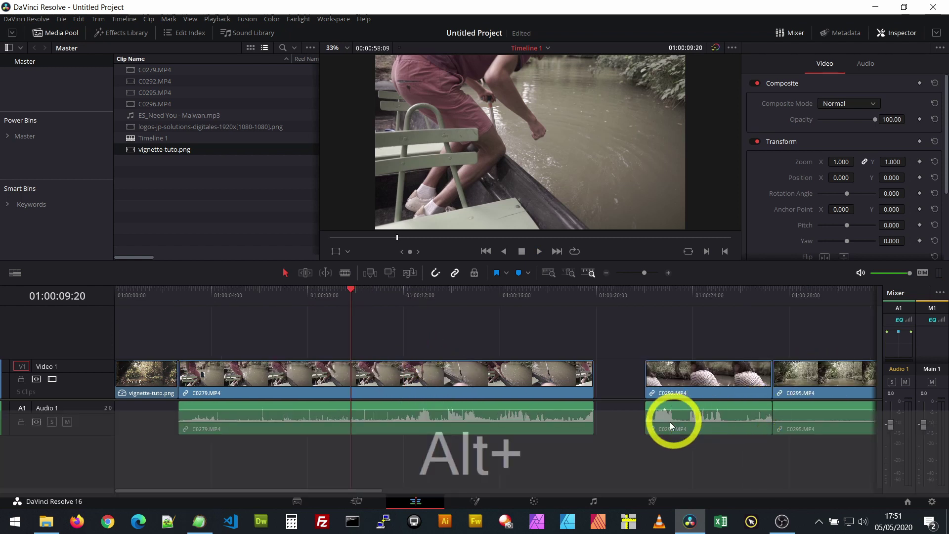
scroll(669, 422, down, 5)
scroll(607, 419, up, 3)
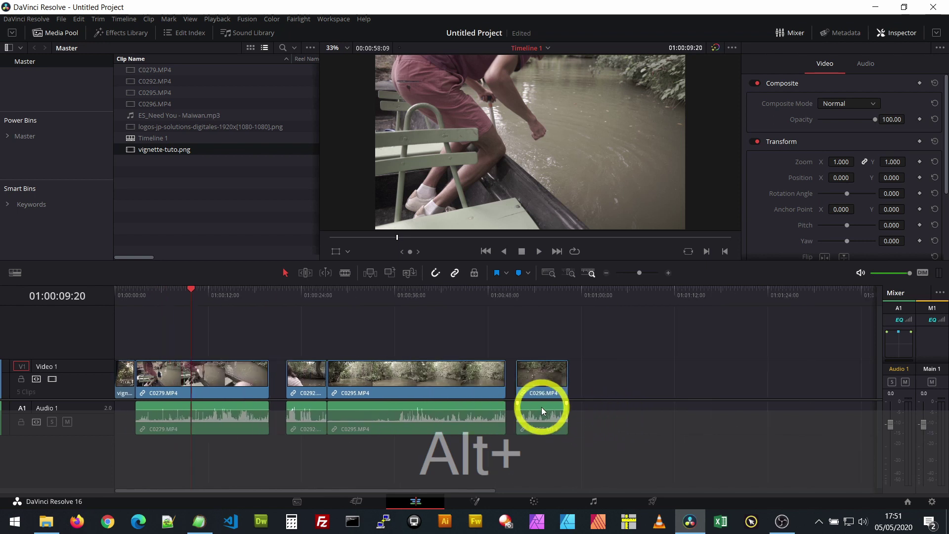
drag(603, 382, 577, 378)
click(310, 438)
- Show the retime controls on C0279.MP4 and shift the three clips after it so they start at about 41 seconds
click(209, 390)
right_click(215, 380)
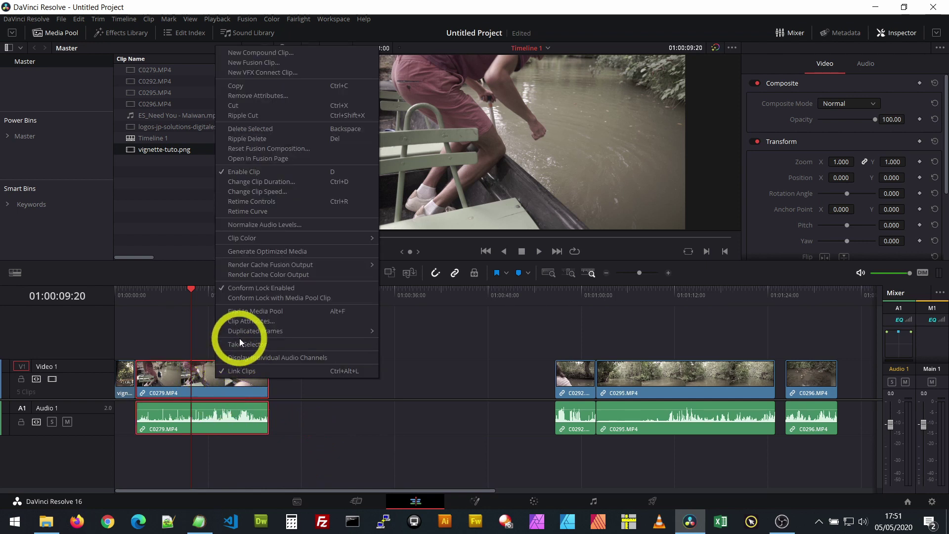
click(253, 203)
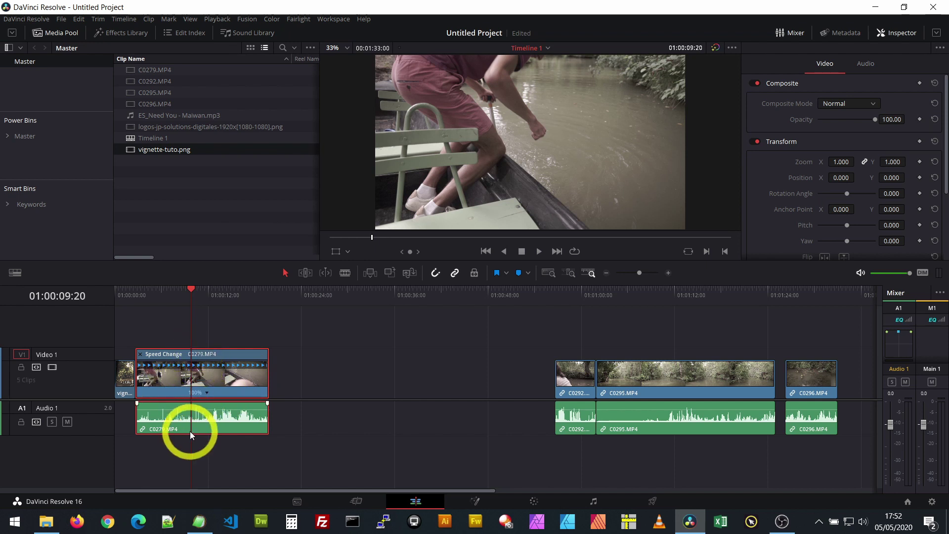
drag(602, 361, 298, 416)
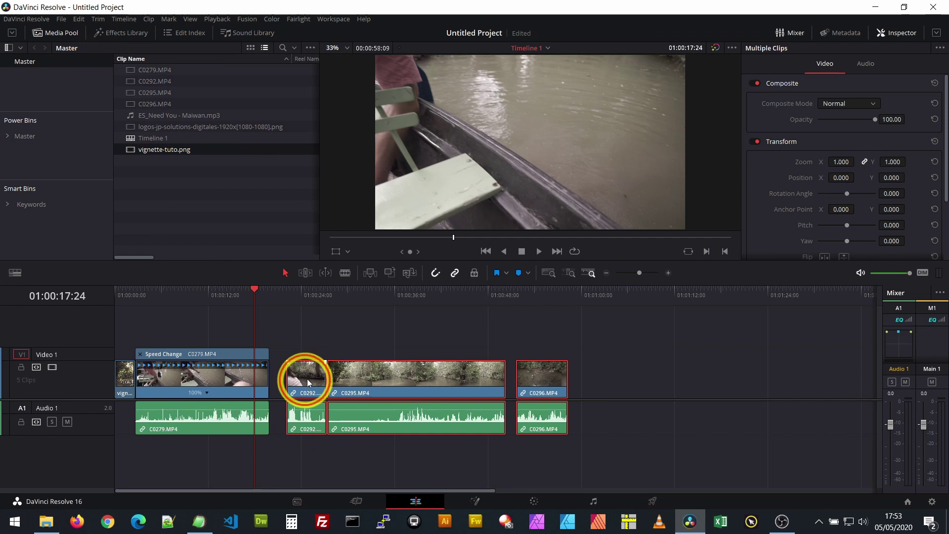
drag(307, 378, 455, 379)
- Unlink the video and audio of C0279.MP4 and select each part separately to check the separation
right_click(203, 384)
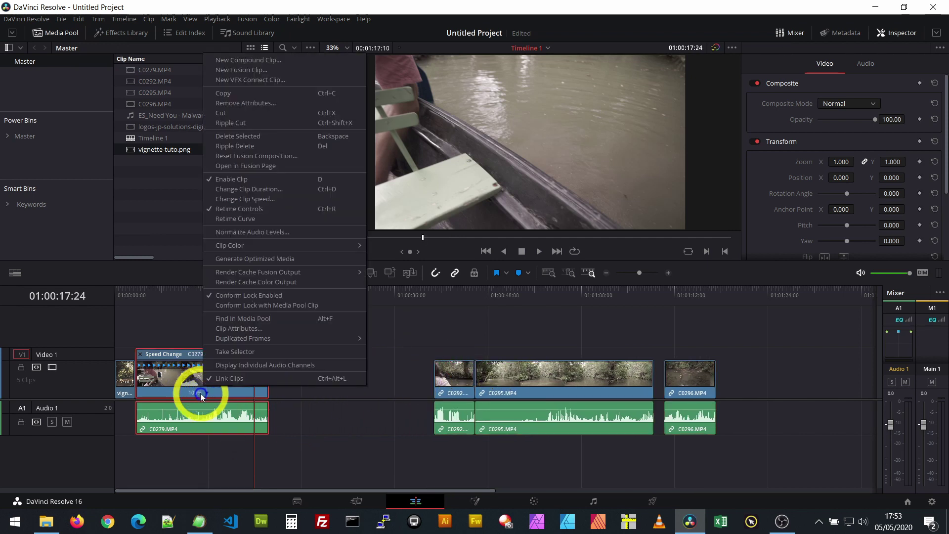
click(246, 379)
click(310, 427)
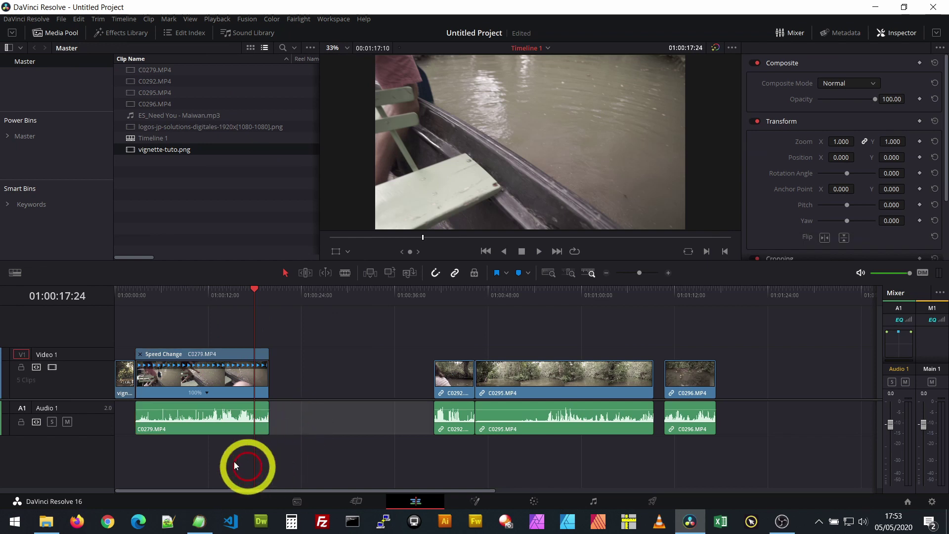
click(182, 424)
click(190, 378)
click(187, 419)
click(194, 381)
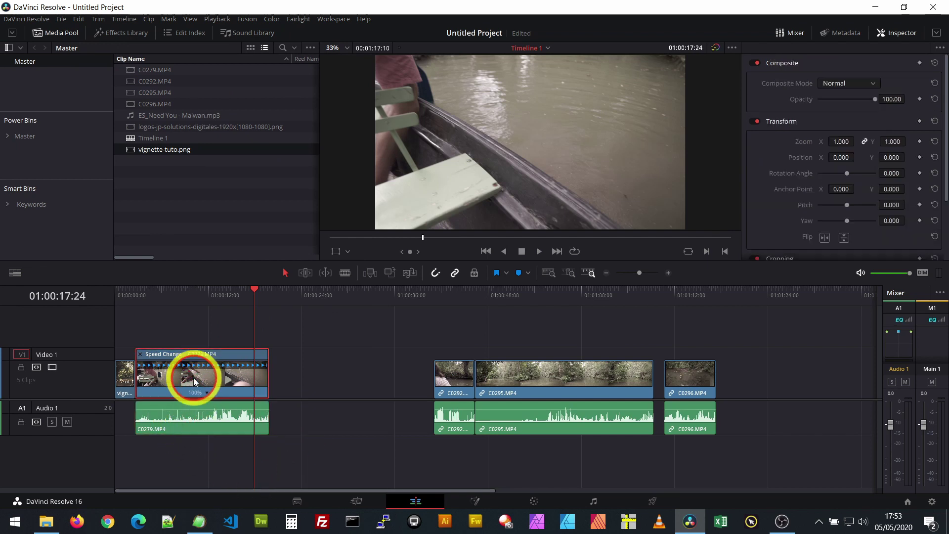
click(187, 419)
click(191, 381)
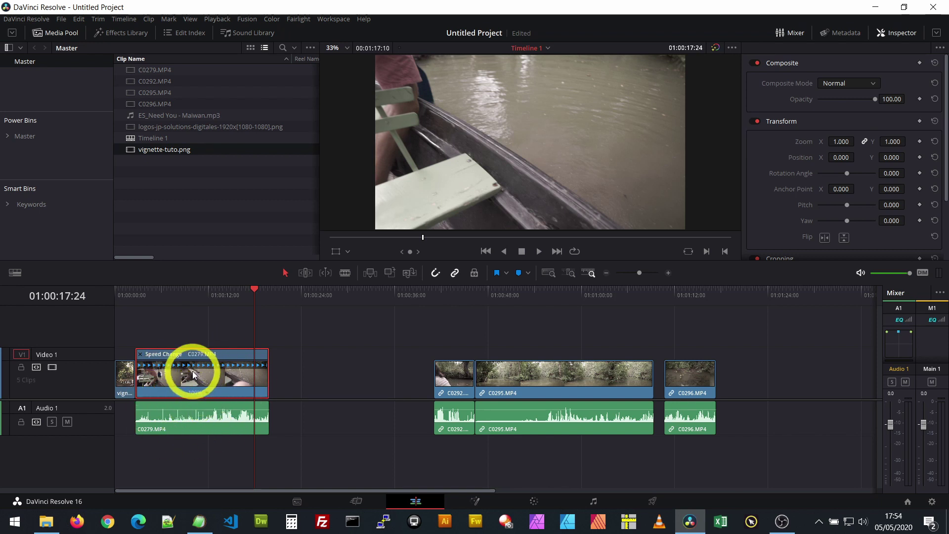
click(188, 424)
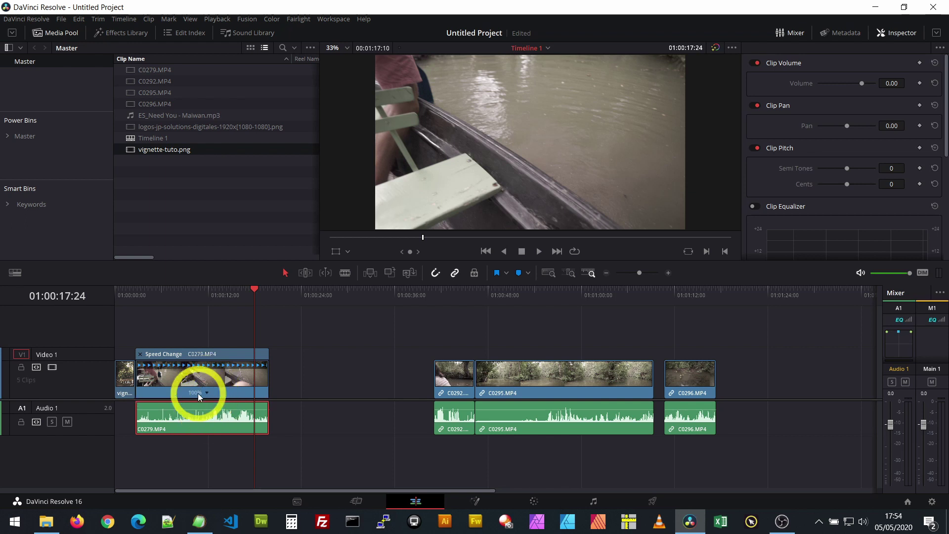
- Add a speed point to C0279.MP4 at 01:00:08:11 and set the segment after it to 50% speed
drag(182, 295, 179, 301)
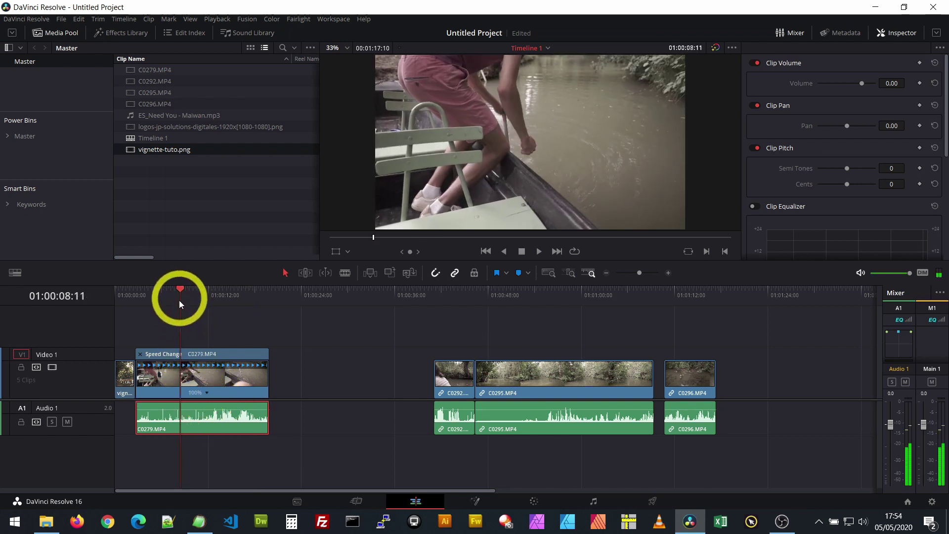
click(207, 393)
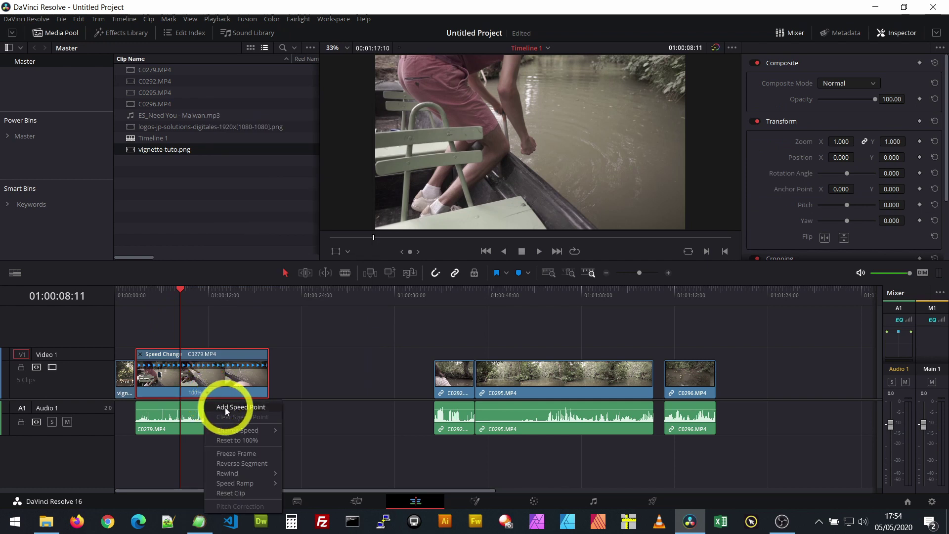
click(227, 406)
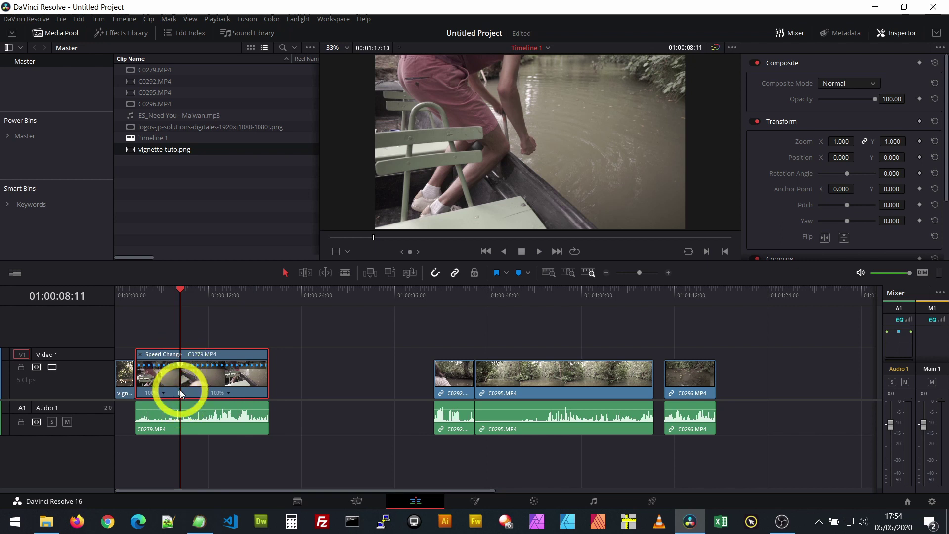
click(228, 392)
click(228, 393)
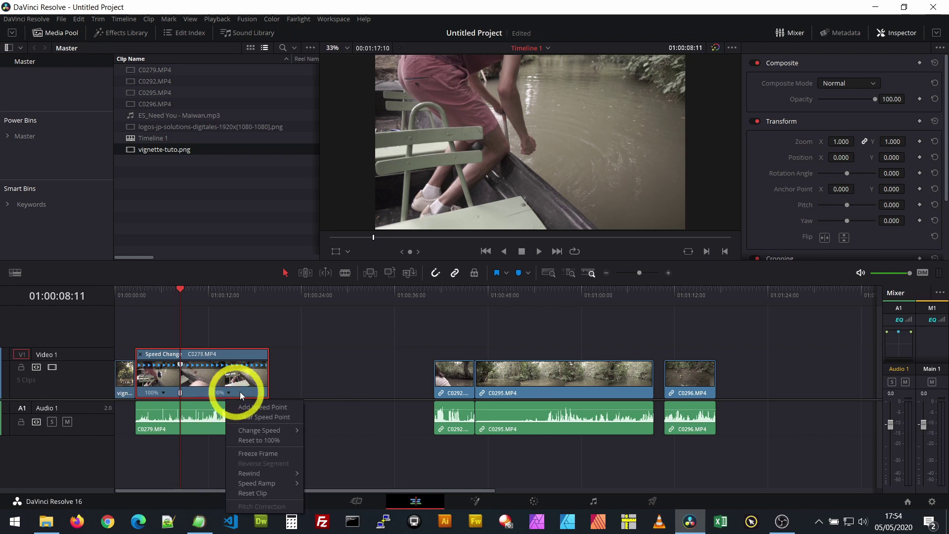
mouse_move(268, 429)
click(324, 451)
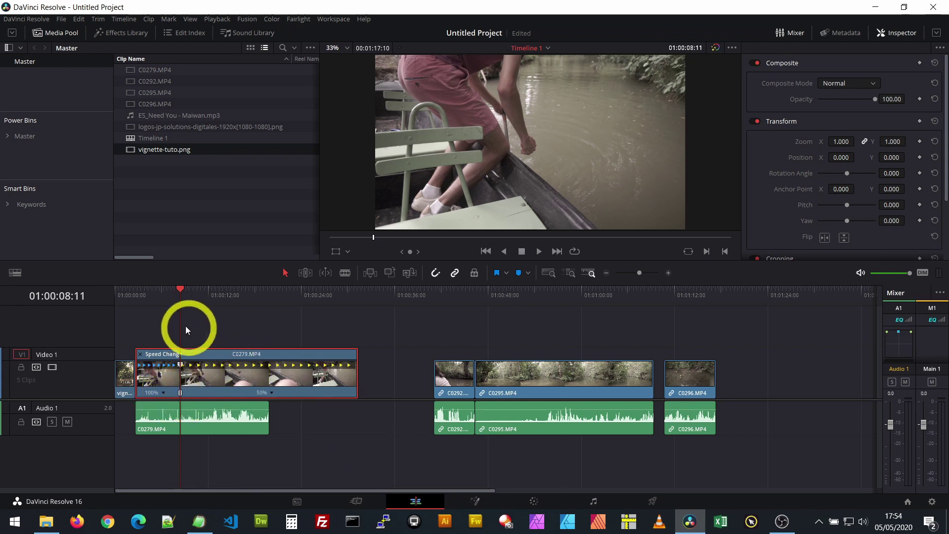
- Play back the slowed part of C0279.MP4, and add a fade-out and a fade-in of about one second each to its audio
click(170, 295)
key(space)
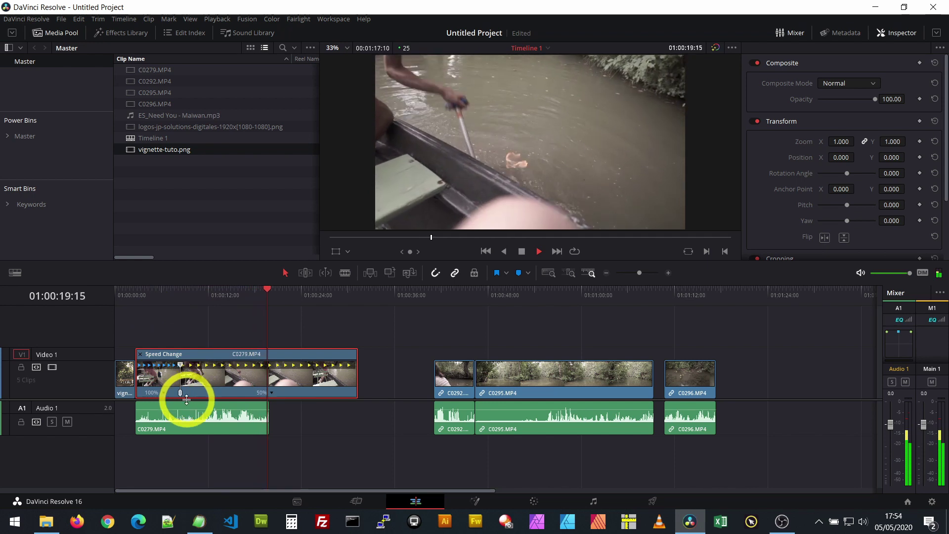
key(space)
click(268, 402)
drag(268, 403, 262, 403)
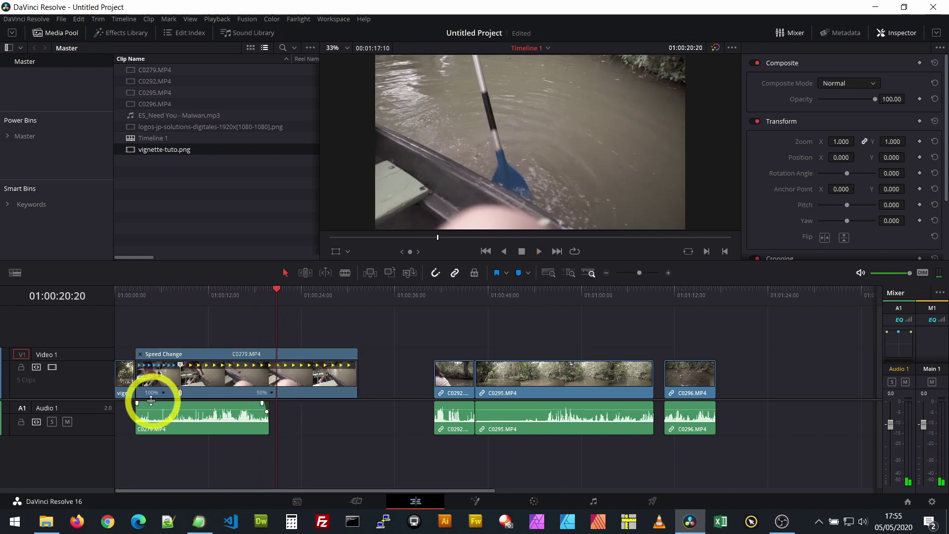
drag(137, 403, 145, 403)
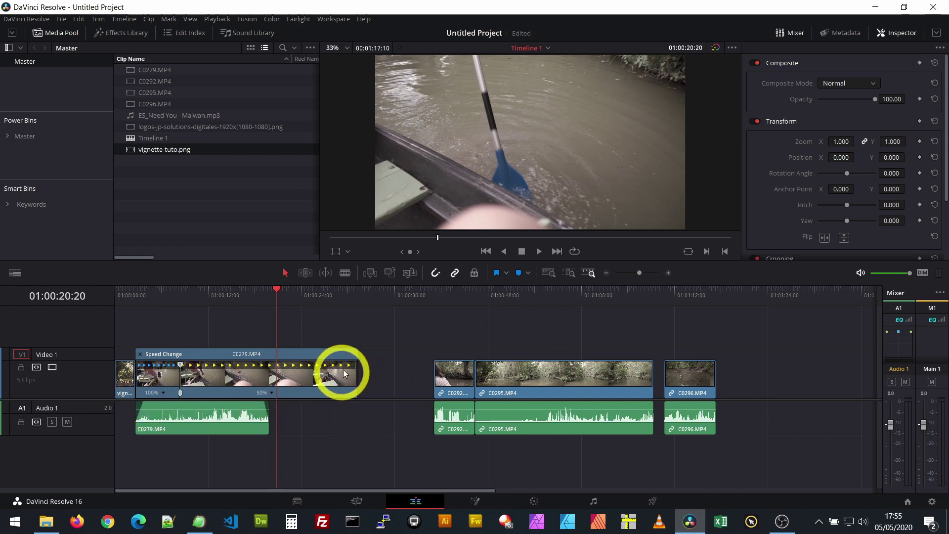
- Find a cut point near the end of the slowed C0279.MP4 video and trim its end to 01:00:24:18
click(292, 297)
click(317, 299)
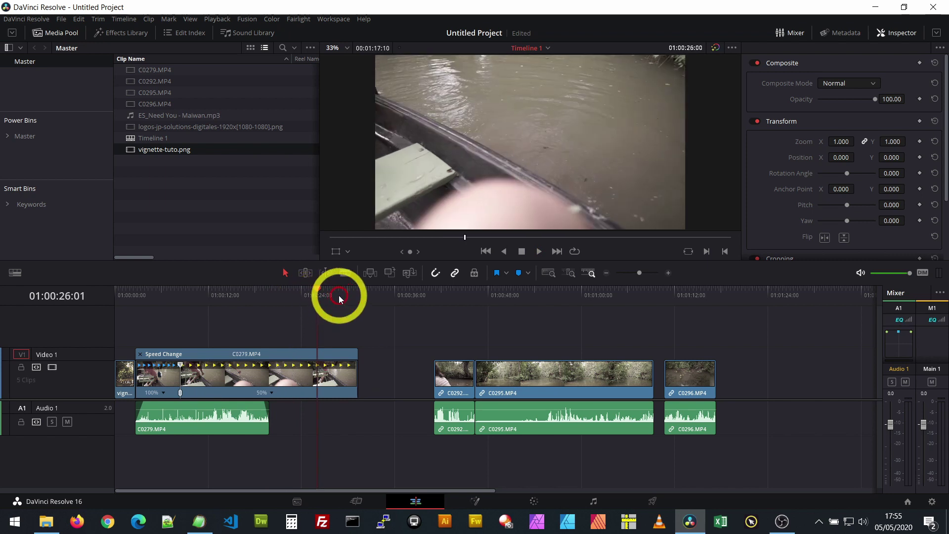
click(339, 296)
click(302, 296)
key(space)
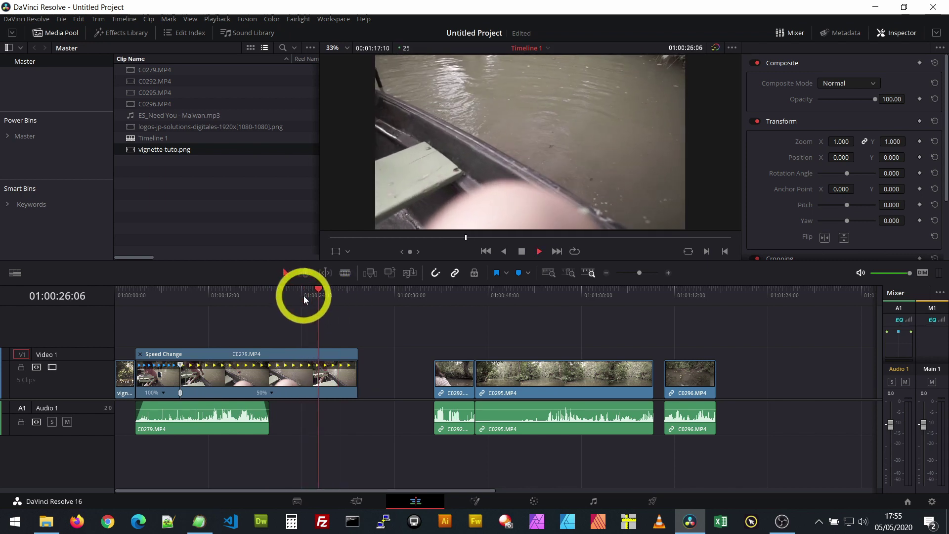
click(308, 296)
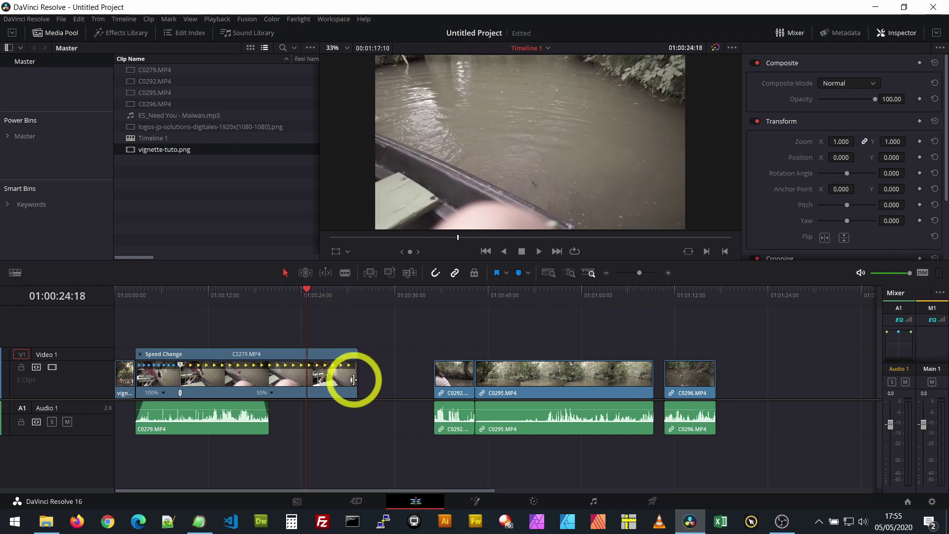
drag(353, 380, 306, 379)
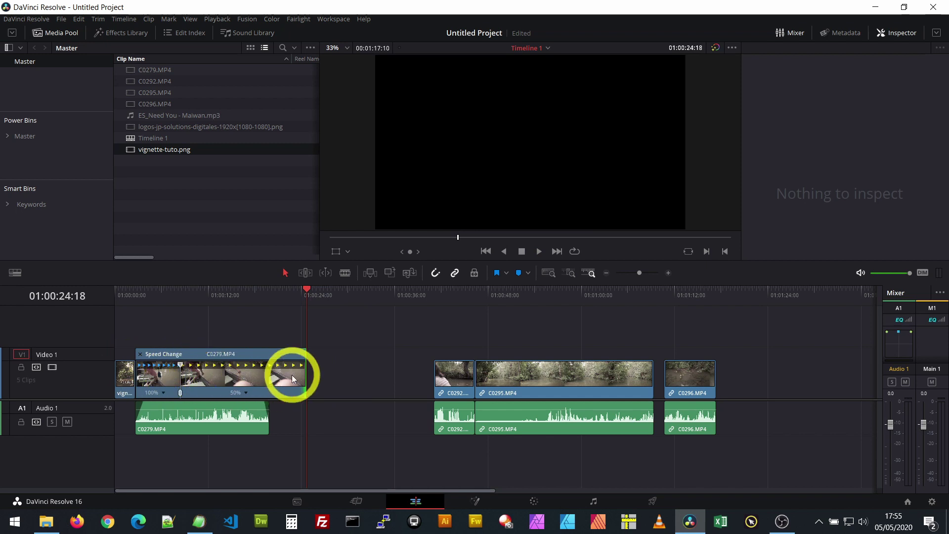
- Move C0292.MP4 with its audio directly against the trimmed end of the C0279.MP4 video
click(457, 377)
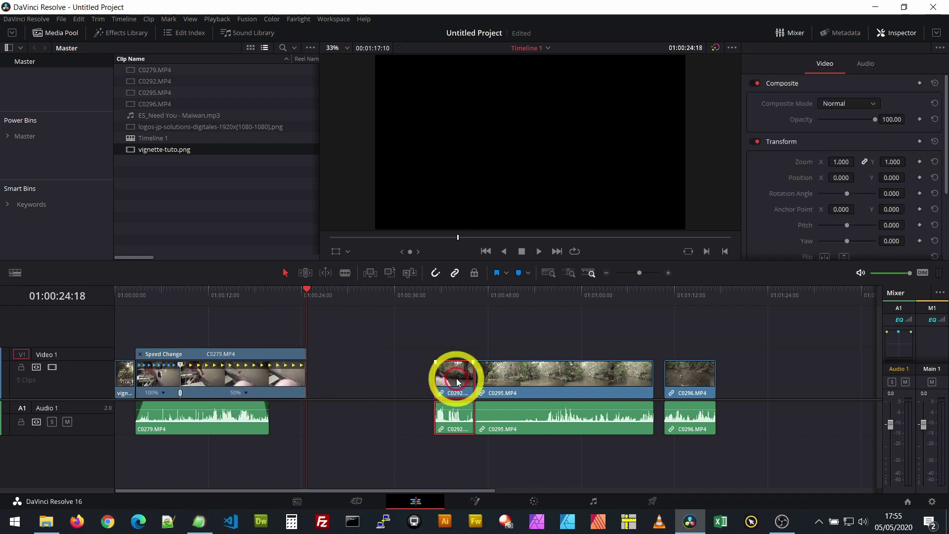
click(185, 393)
click(465, 384)
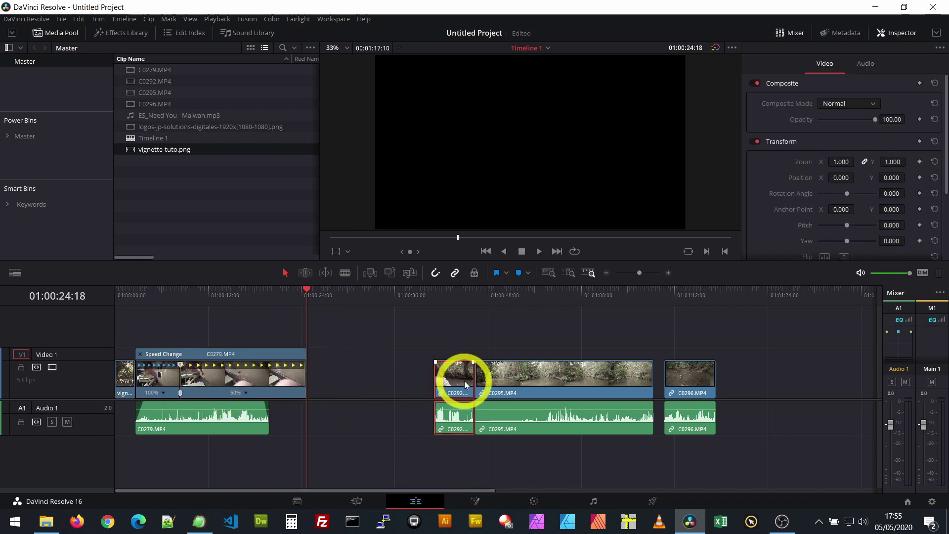
drag(459, 381, 338, 376)
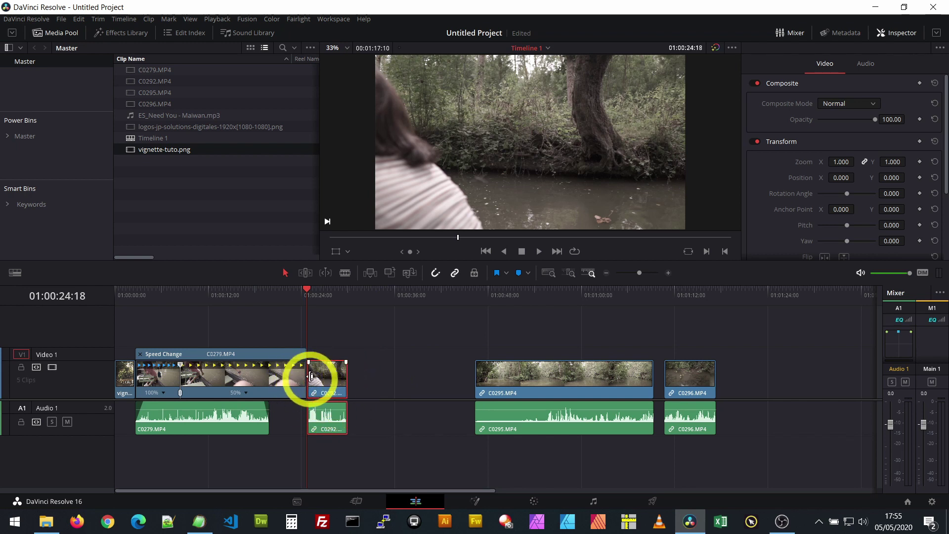
drag(332, 378, 405, 377)
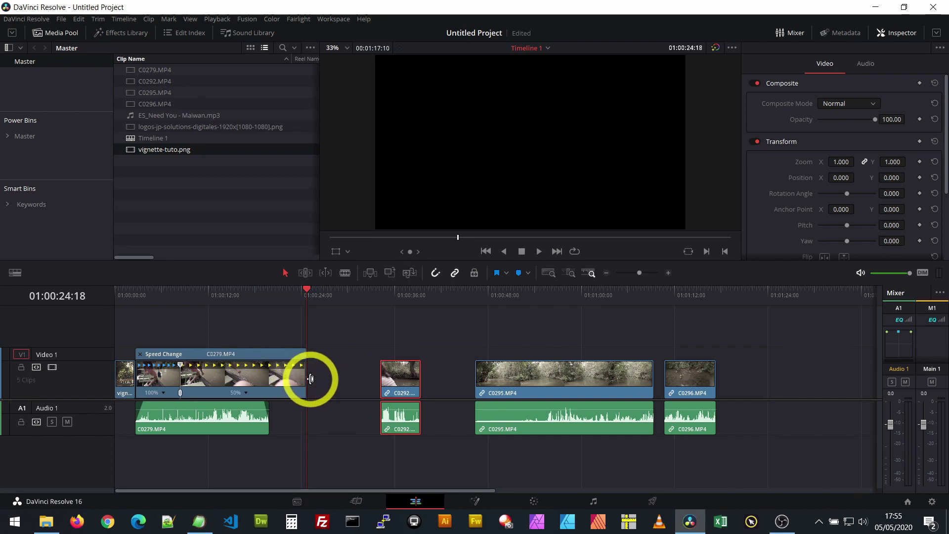
click(302, 379)
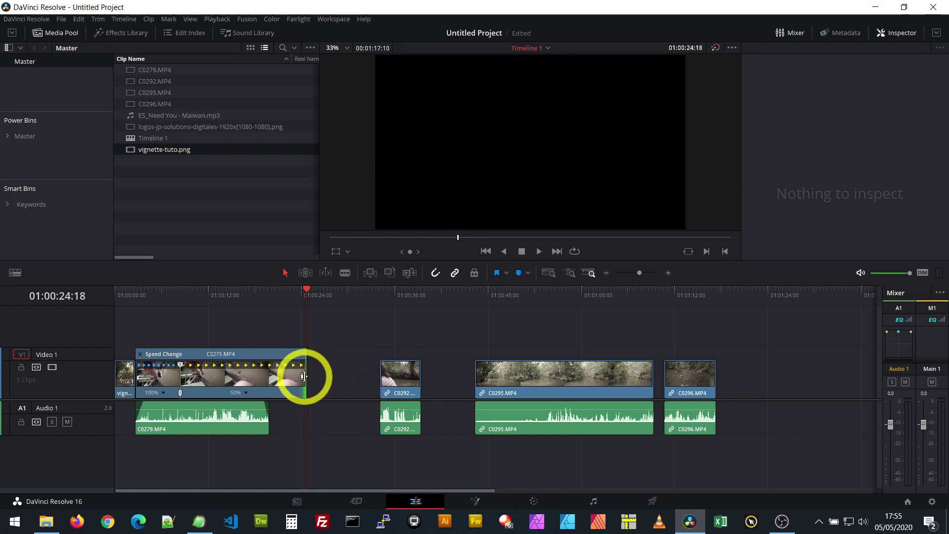
drag(395, 378, 329, 380)
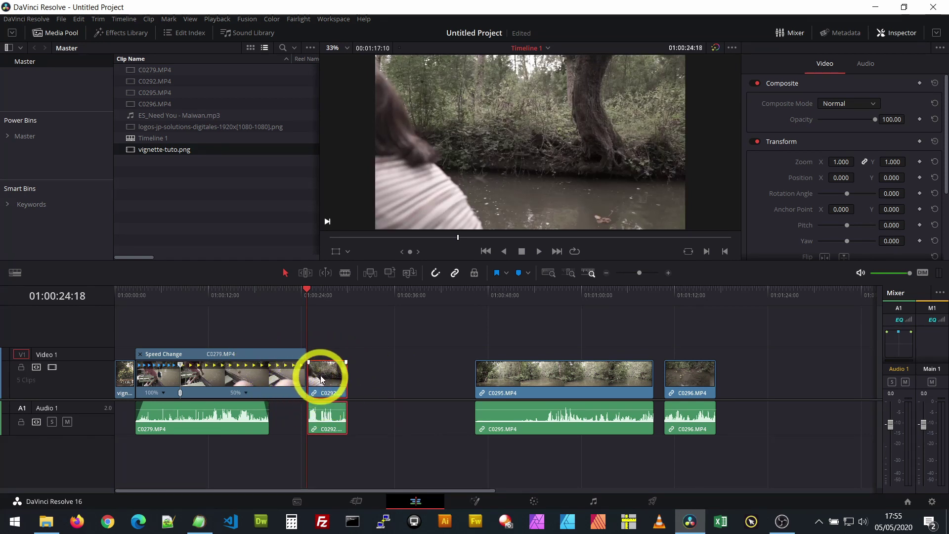
- Add a Cross Dissolve video transition between C0279.MP4 and C0292.MP4 and play back from just before it
click(123, 33)
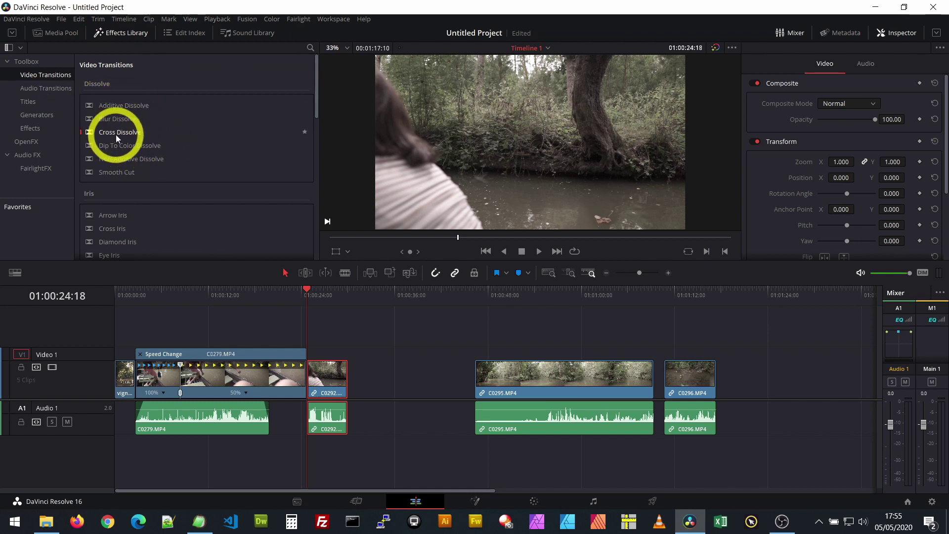
click(116, 133)
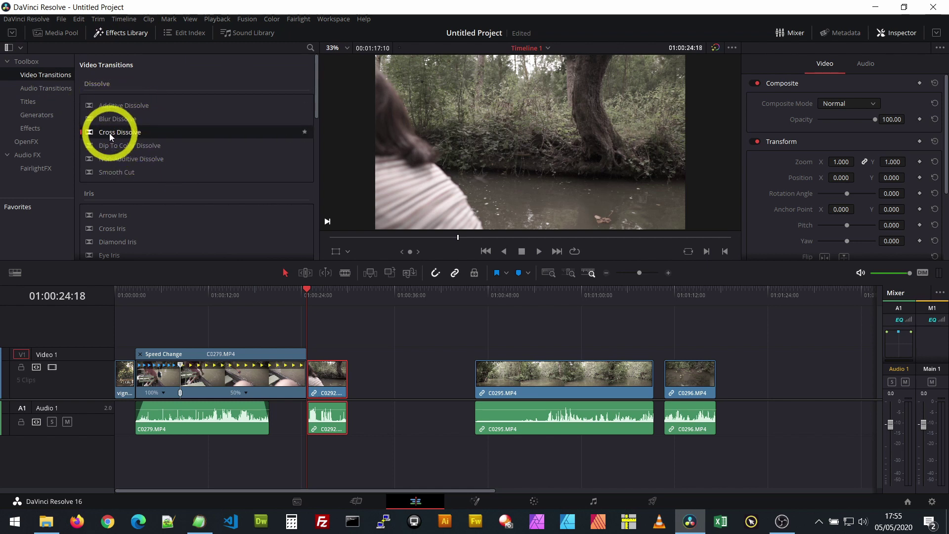
drag(111, 137, 296, 287)
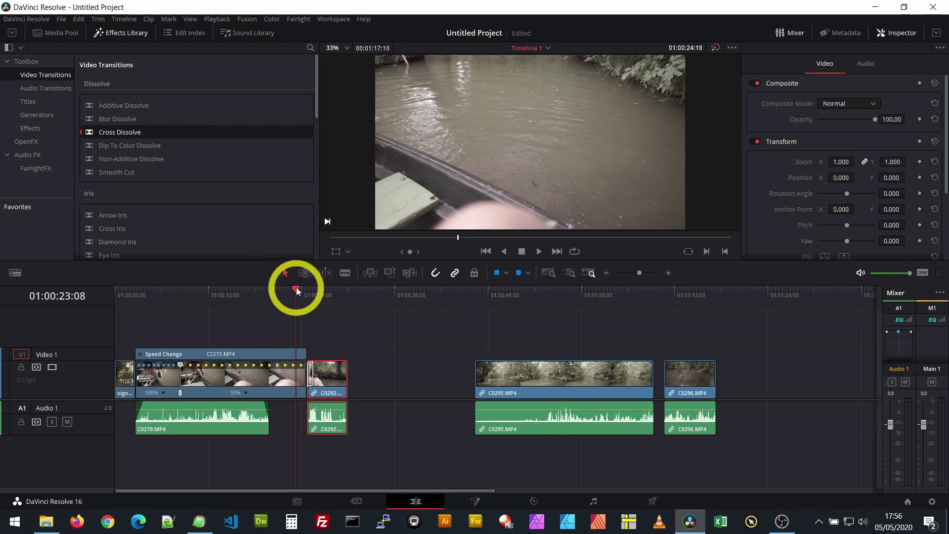
key(space)
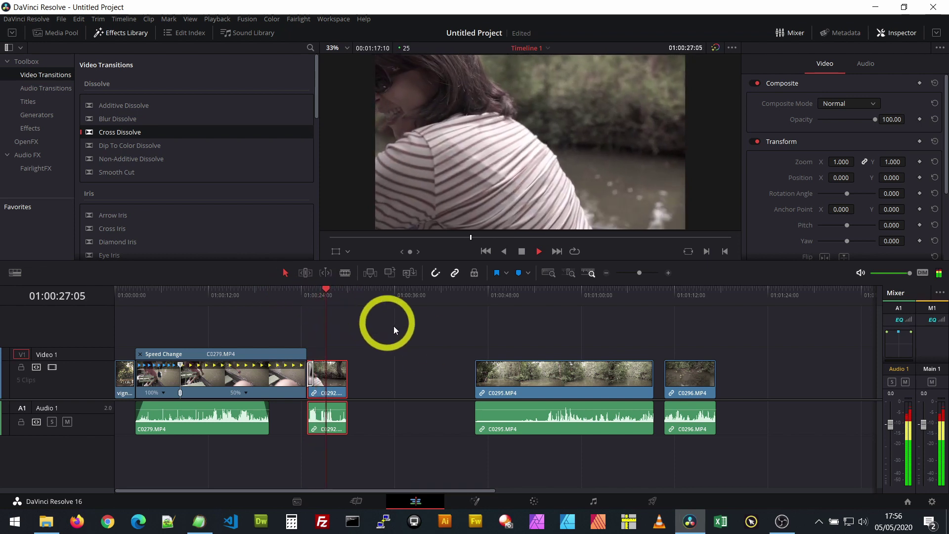
key(space)
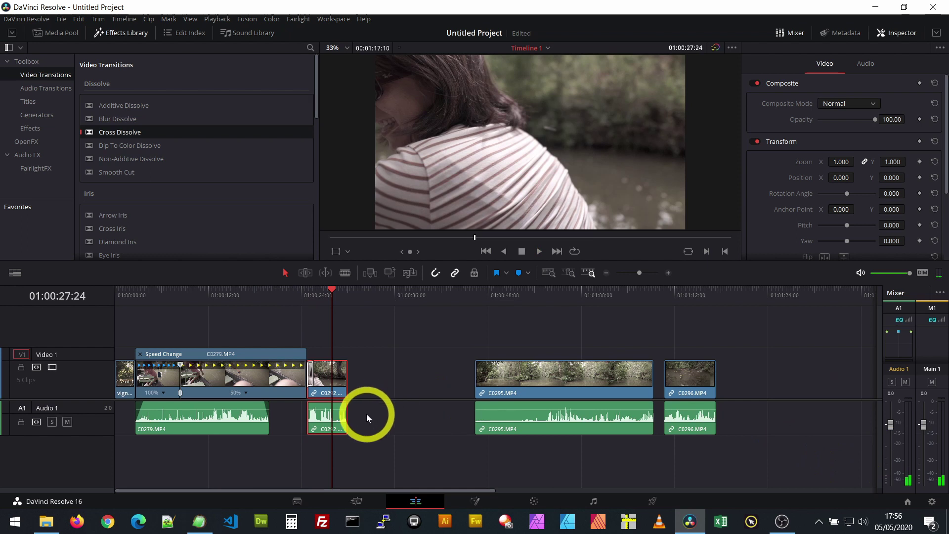
- Lower the Audio 1 track volume to -6.3 dB and play back the transition into C0292.MP4
drag(891, 425, 893, 444)
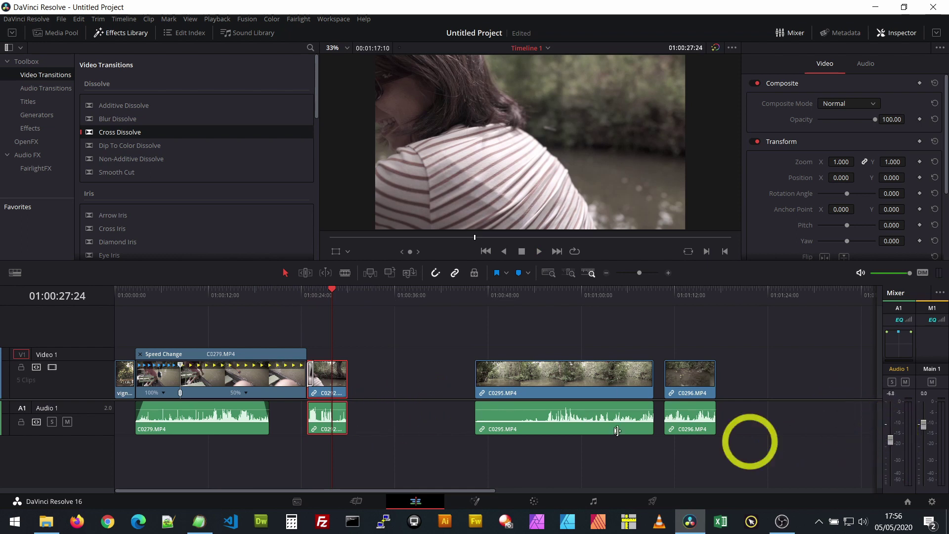
key(space)
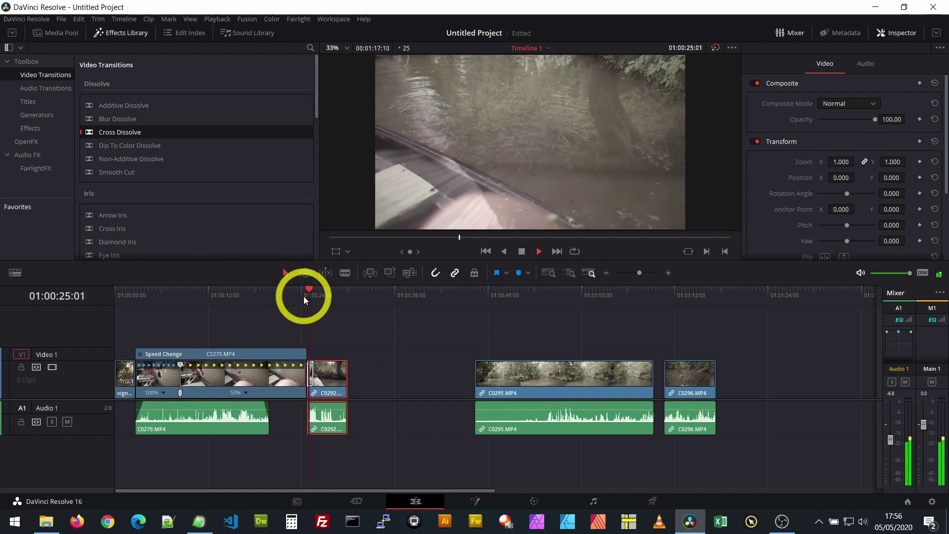
- Lengthen the Cross Dissolve at the start of C0292.MP4 to 2.4 seconds (61 frames) and play it back
click(304, 297)
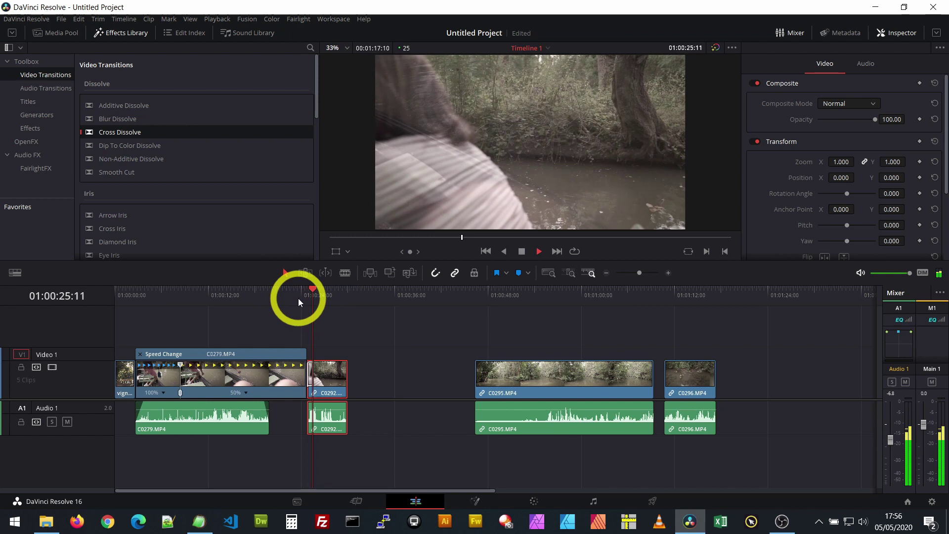
key(space)
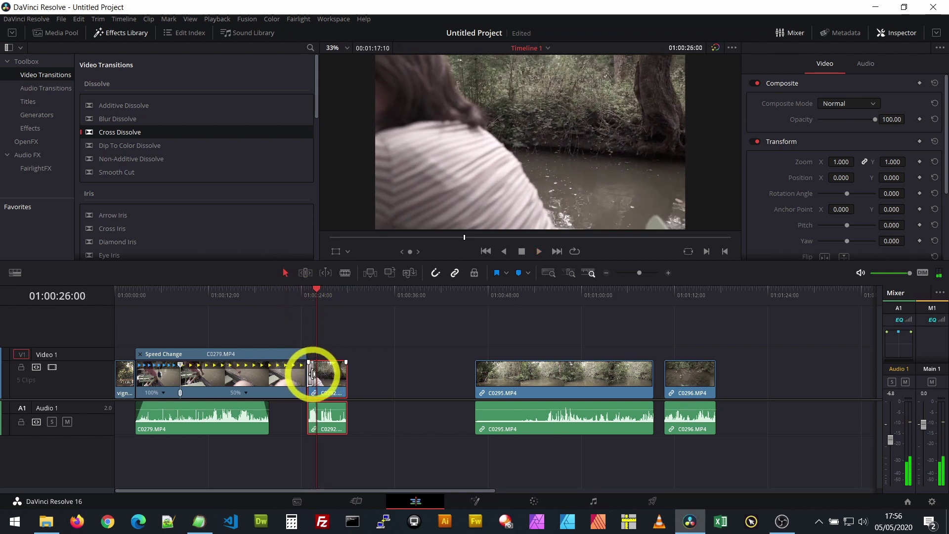
drag(315, 373, 286, 382)
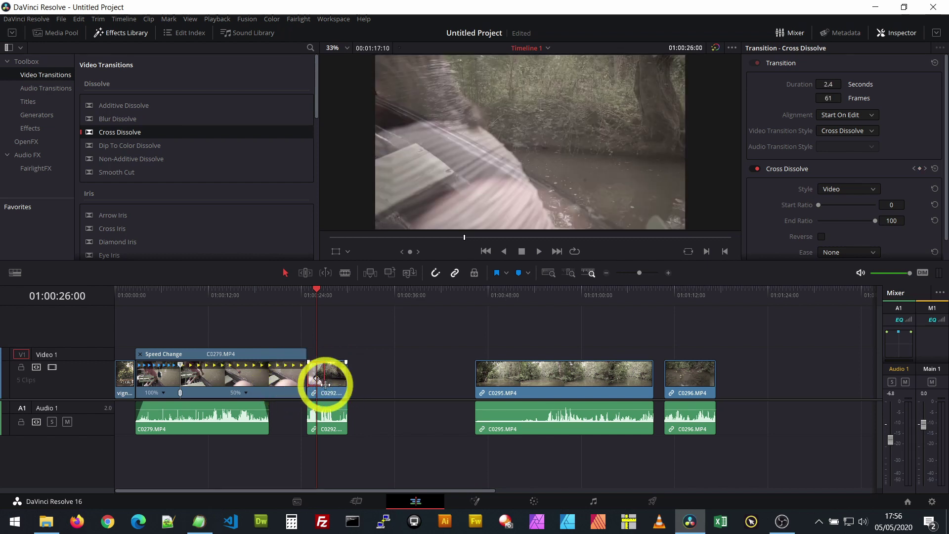
click(298, 296)
key(space)
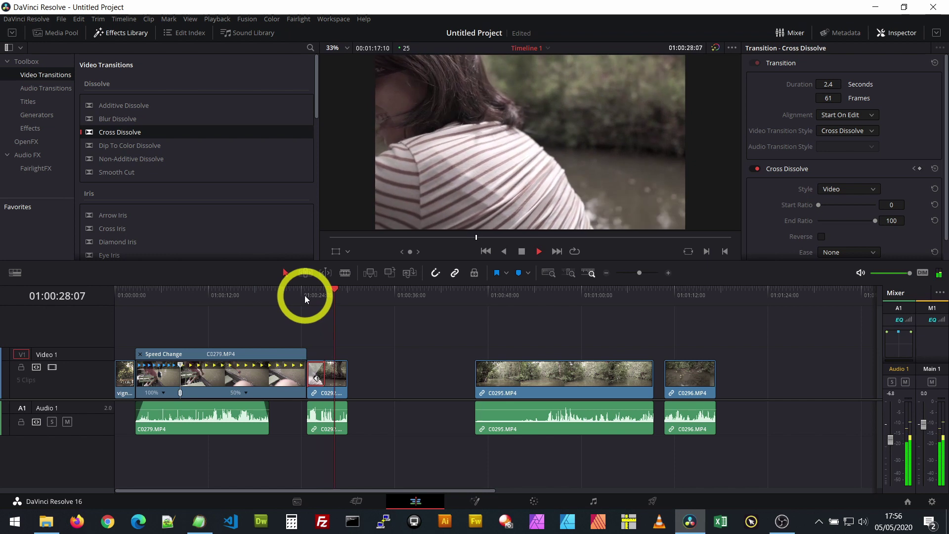
key(space)
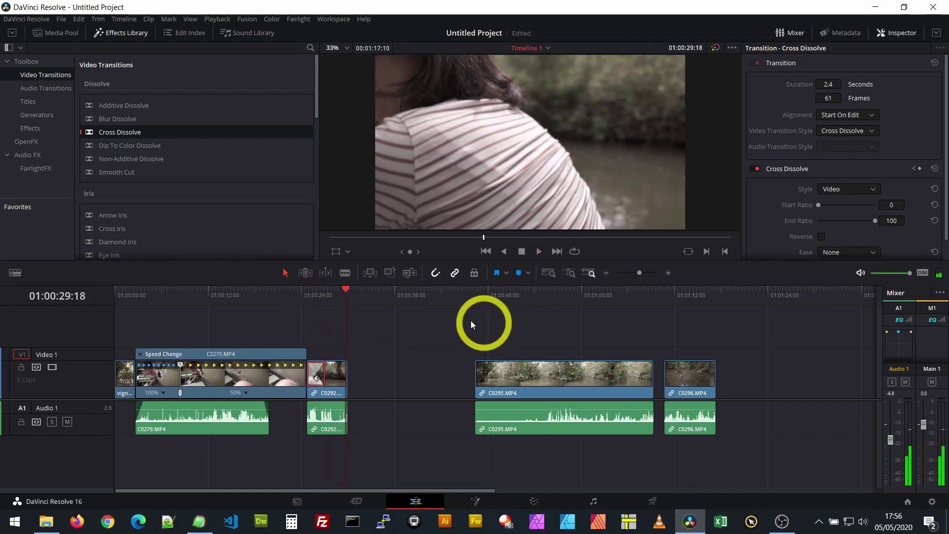
- Move C0295.MP4 with its audio directly against the end of C0292.MP4 and play on to 01:00:36:15
click(583, 426)
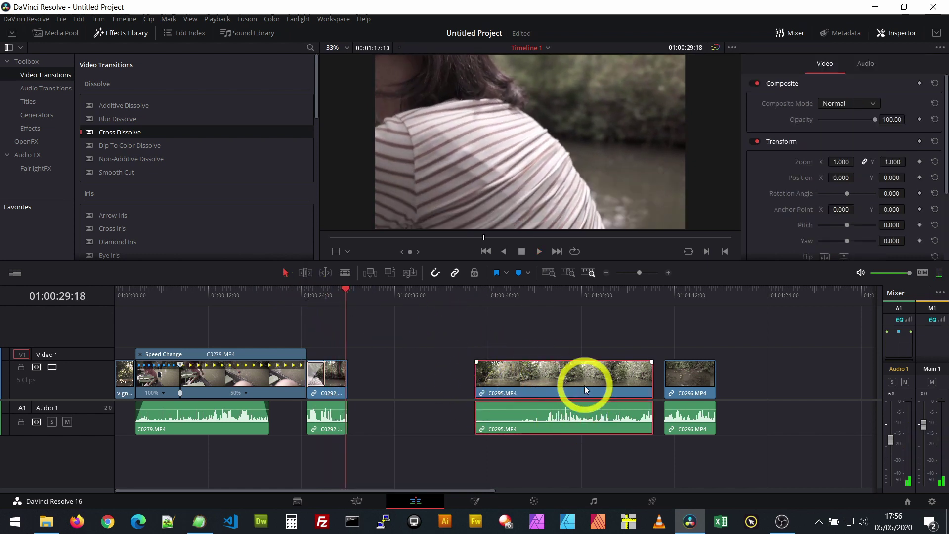
drag(584, 384, 463, 375)
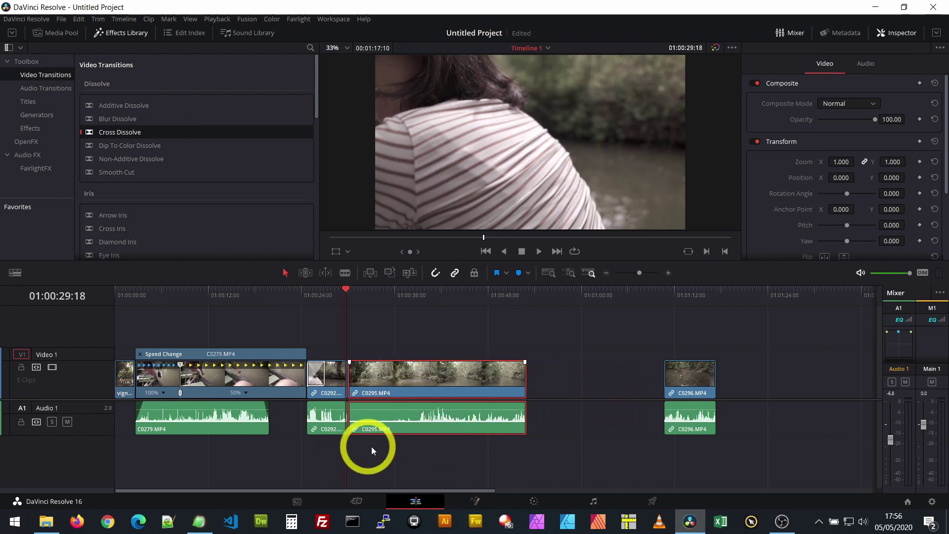
key(space)
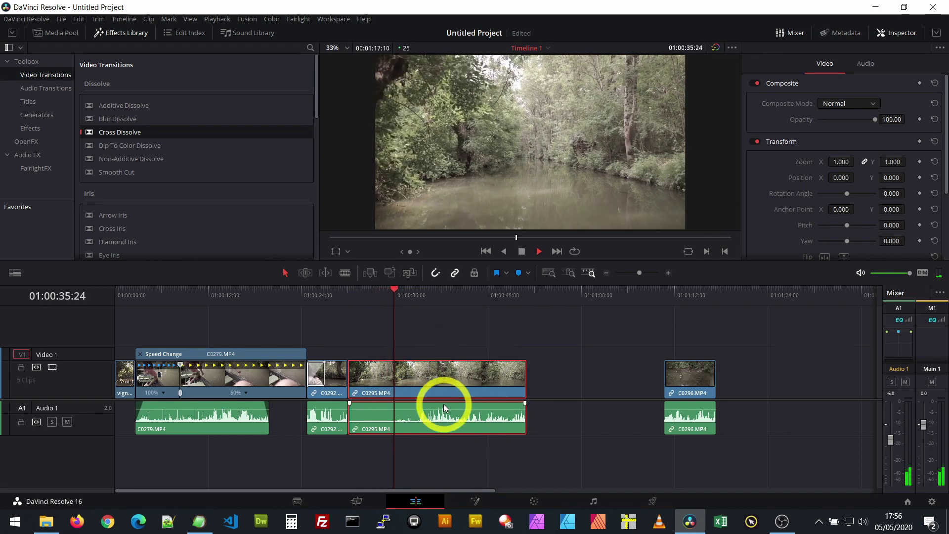
key(space)
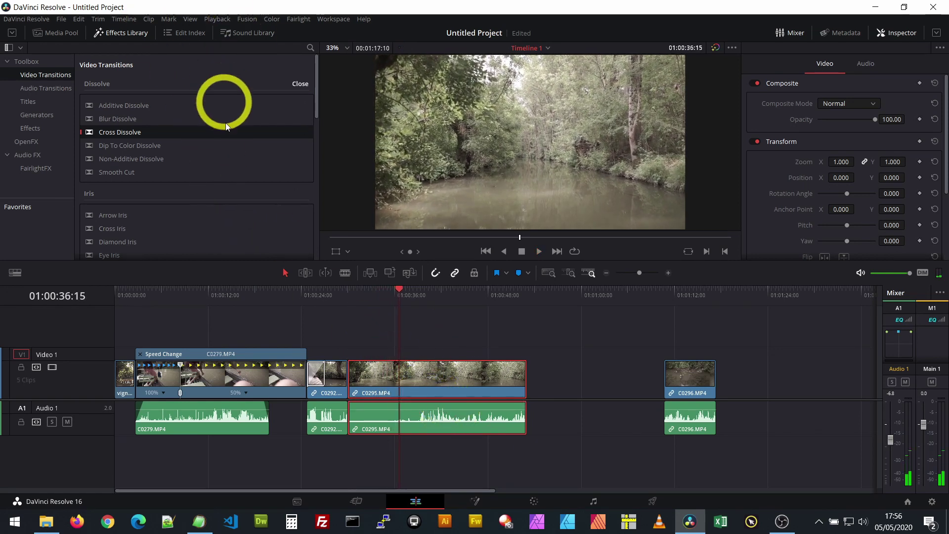
- Place logos-jp-solutions-digitales-1920x[1080-1080].png on a new Video 2 track above C0295.MP4, starting at 01:00:36:15
click(61, 34)
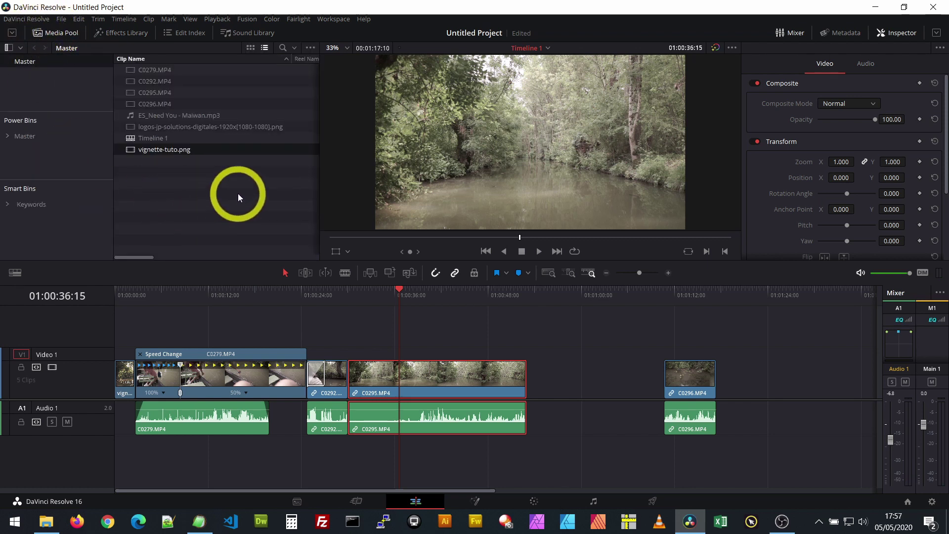
drag(175, 130, 396, 336)
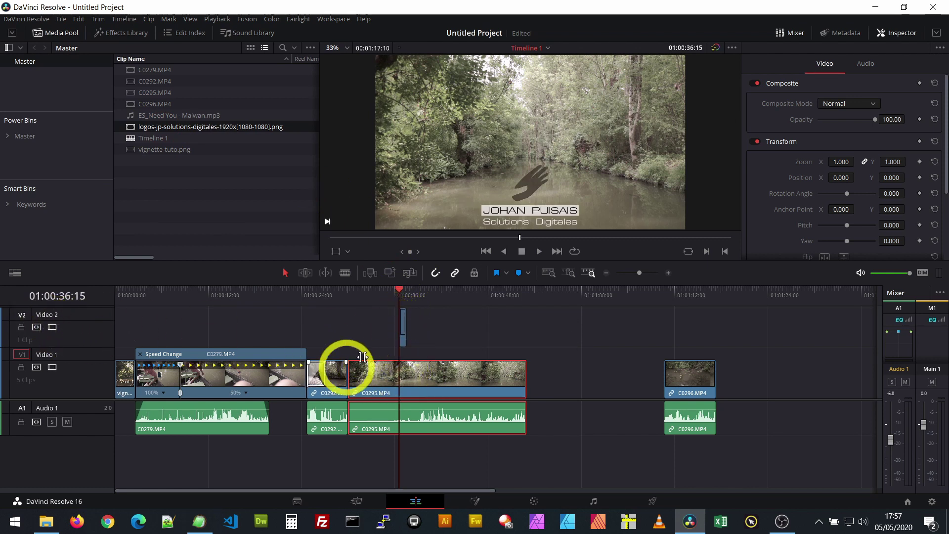
mouse_move(401, 325)
mouse_down()
mouse_move(407, 377)
mouse_move(405, 329)
mouse_move(398, 377)
mouse_move(400, 328)
mouse_up()
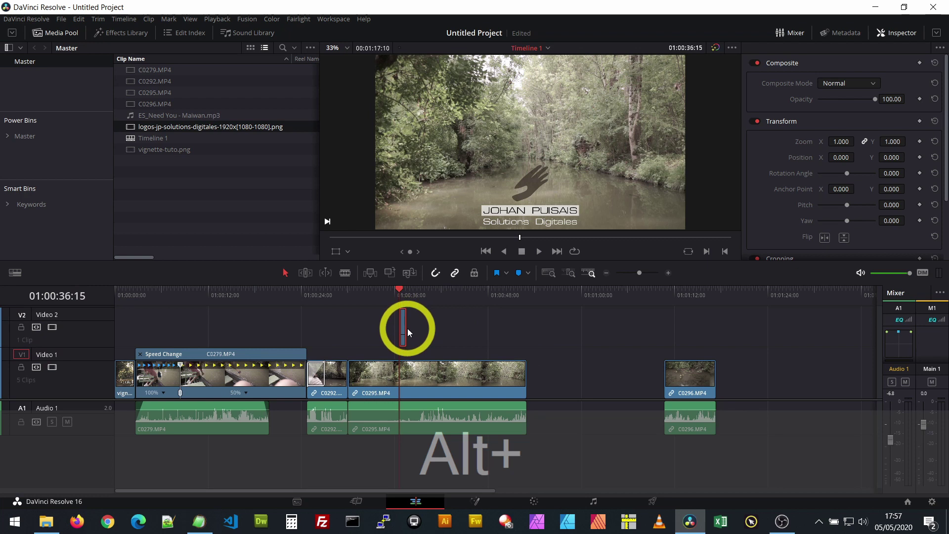
- Extend the logo clip on Video 2 to end at about 01:00:42 and play back from just before it
scroll(408, 328, up, 5)
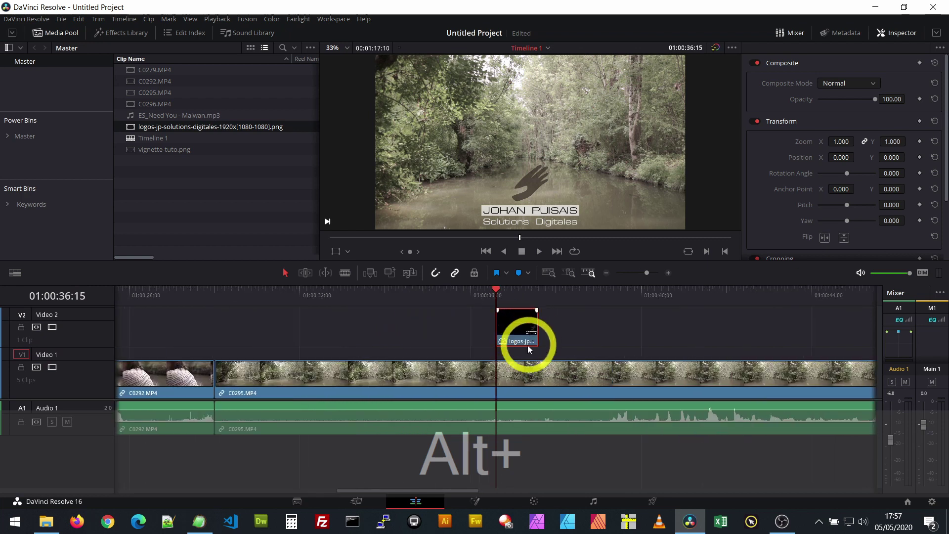
drag(537, 329, 737, 329)
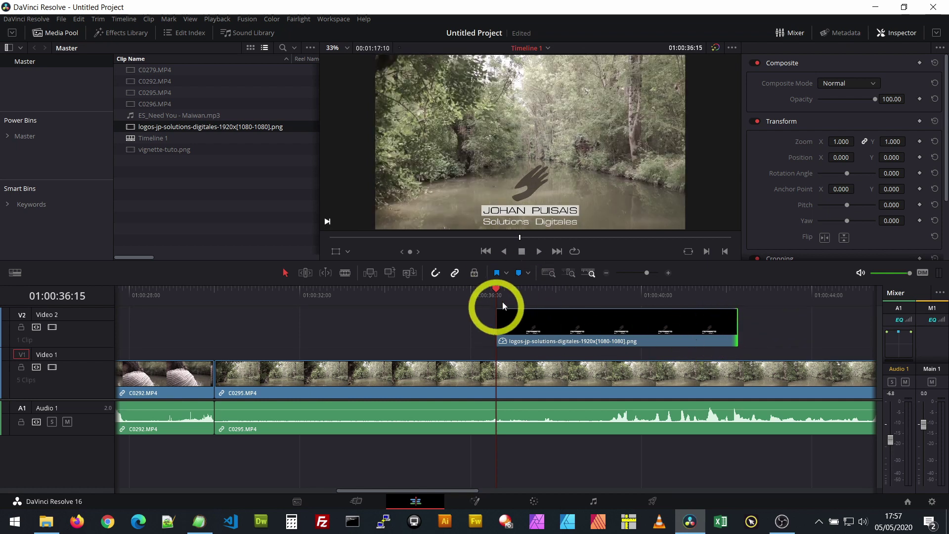
click(485, 291)
key(space)
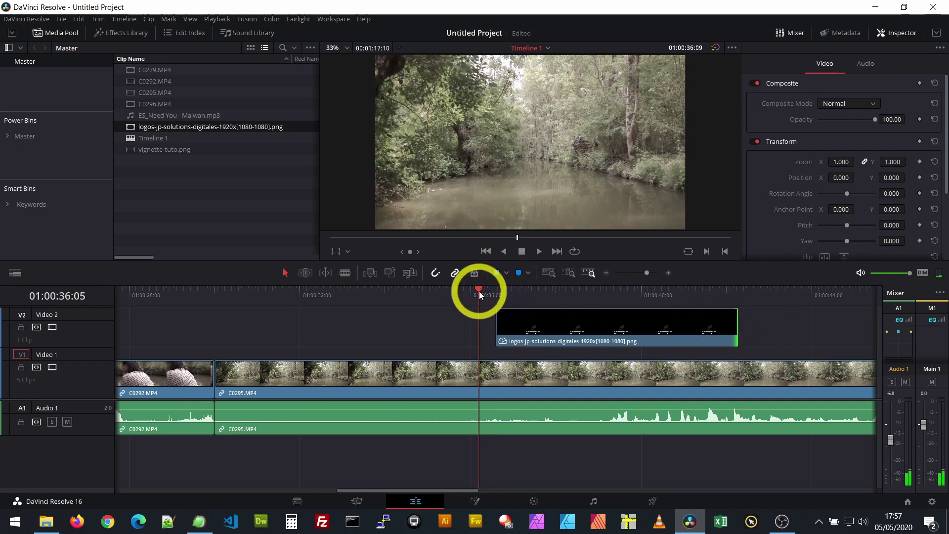
key(space)
click(483, 292)
key(space)
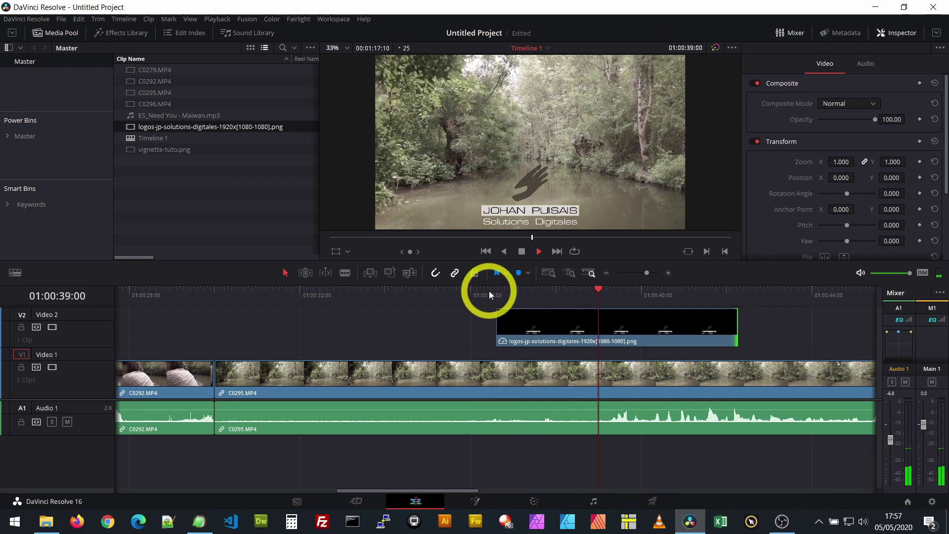
key(space)
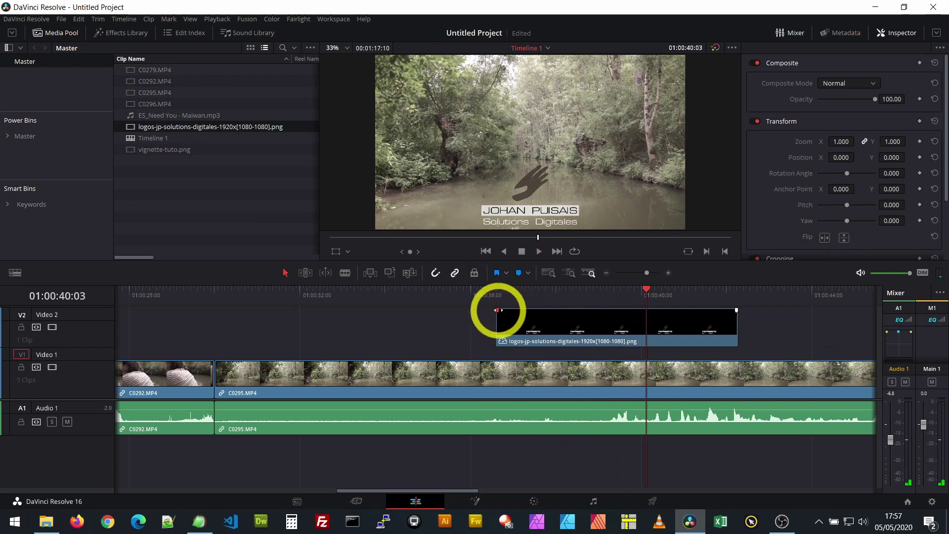
- Give the logo clip on Video 2 a short fade-in and a short fade-out and play it back
drag(497, 310, 516, 310)
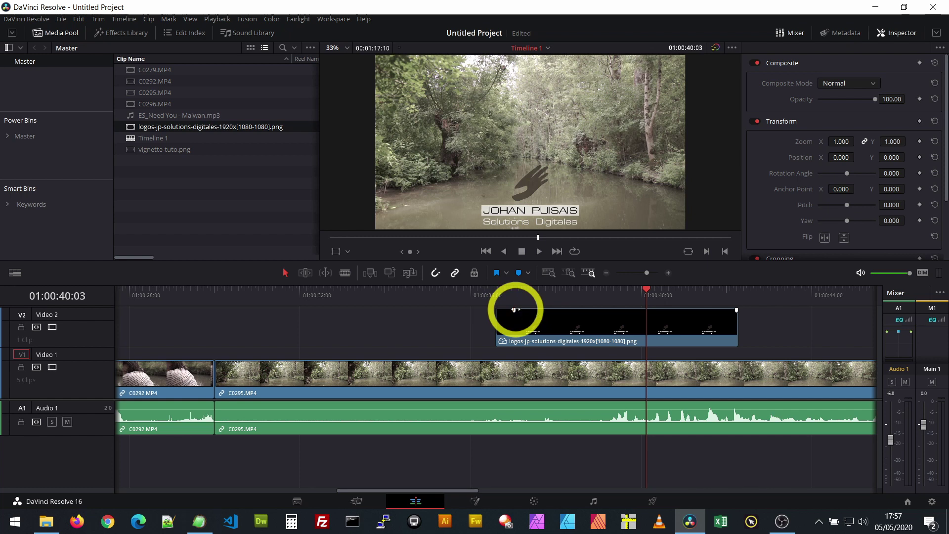
drag(737, 310, 720, 311)
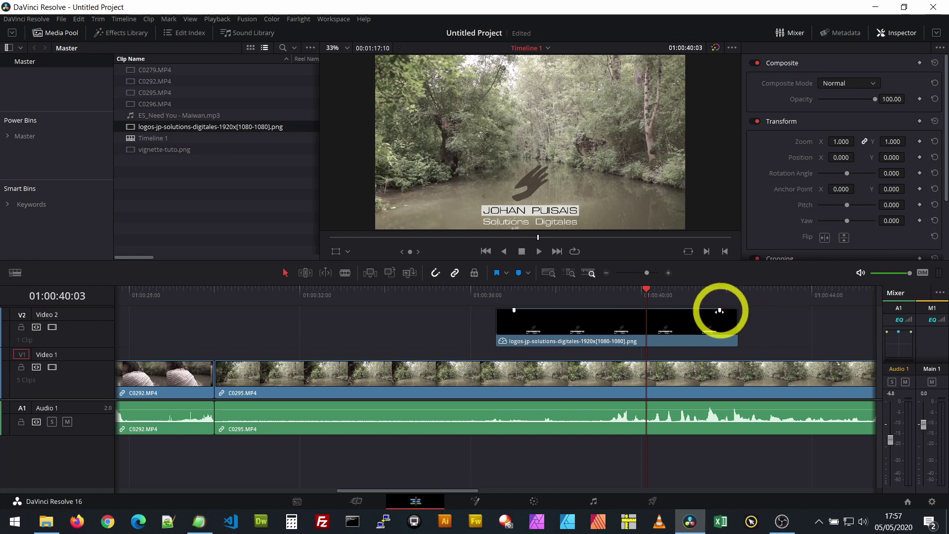
click(486, 295)
key(space)
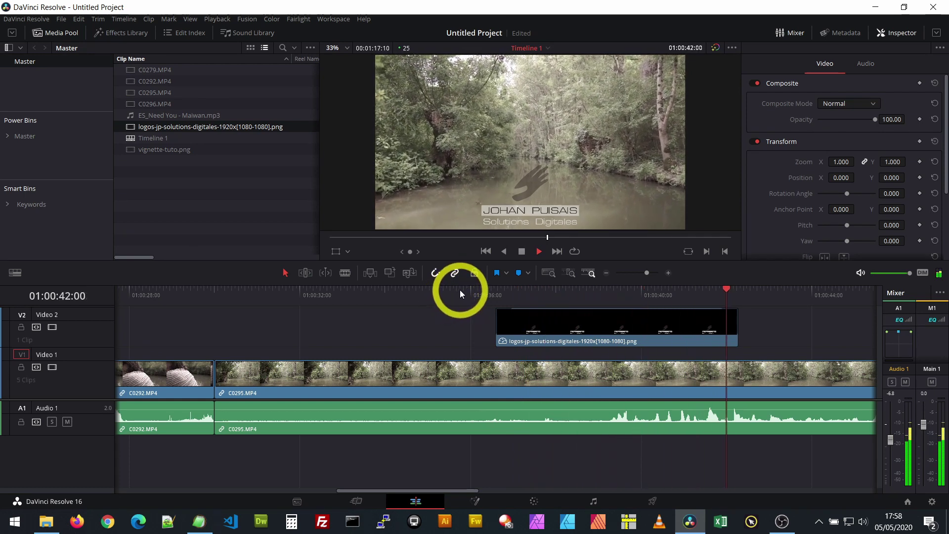
key(space)
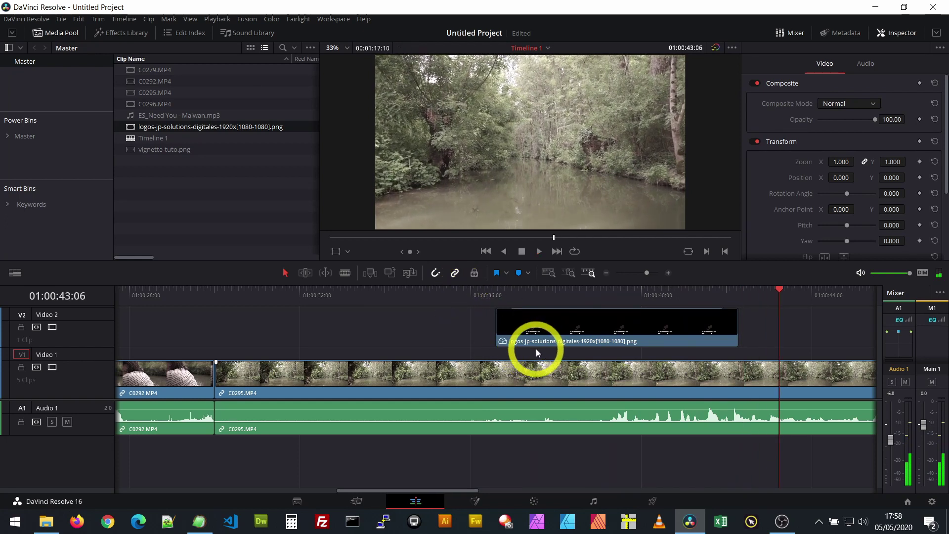
- Park the playhead at 01:00:44:16 and unlink the C0295.MP4 video from its audio
alt+scroll(536, 351, down, 3)
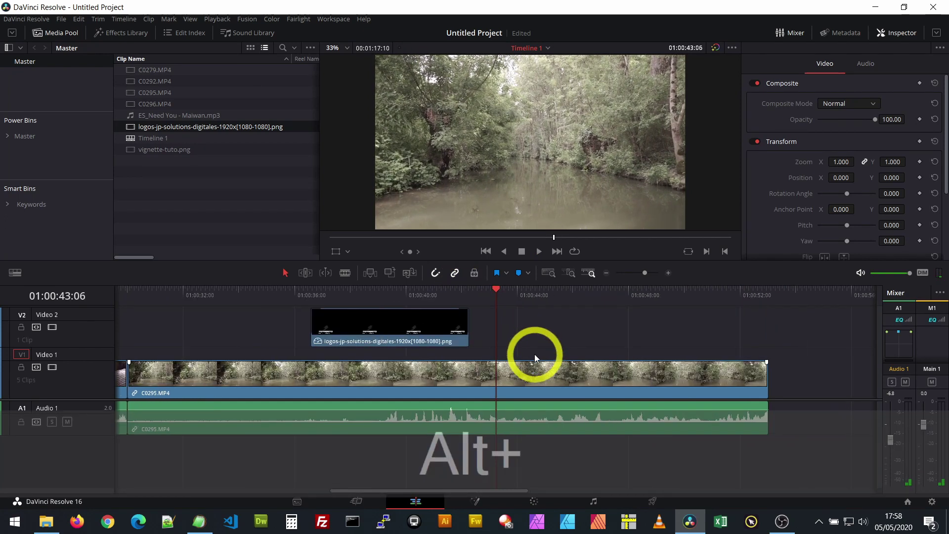
click(525, 297)
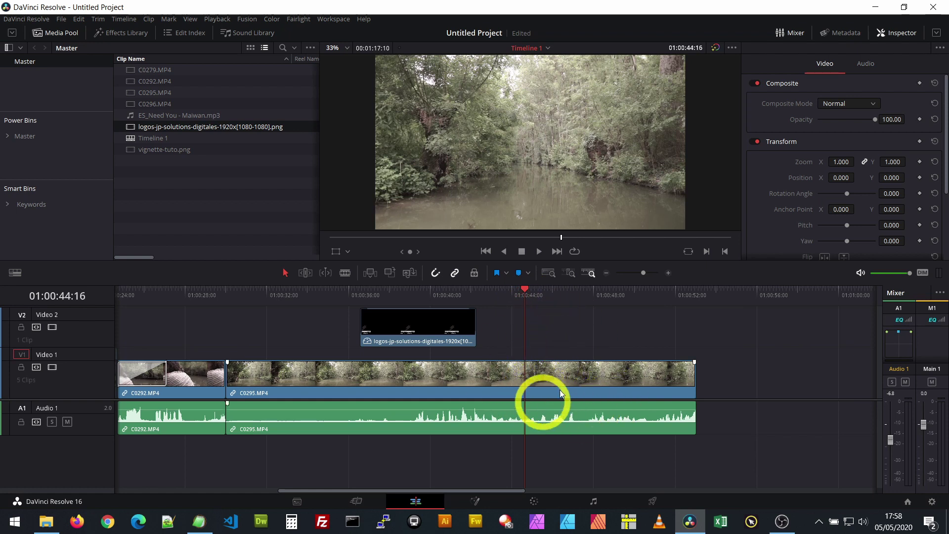
right_click(529, 377)
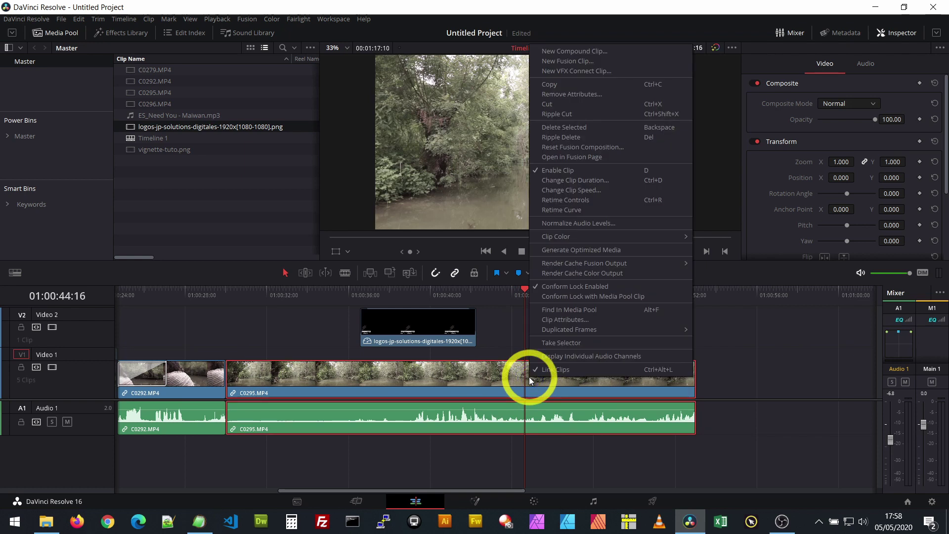
click(539, 452)
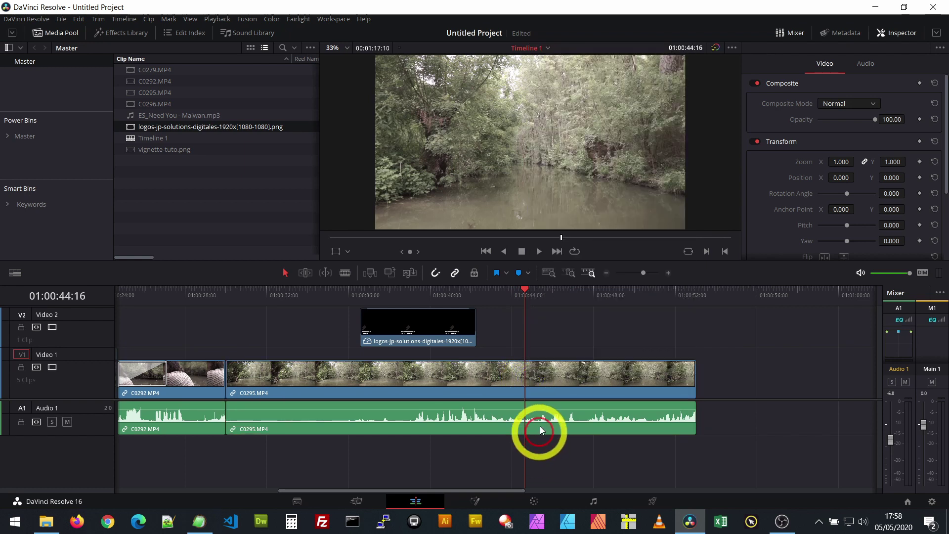
right_click(541, 385)
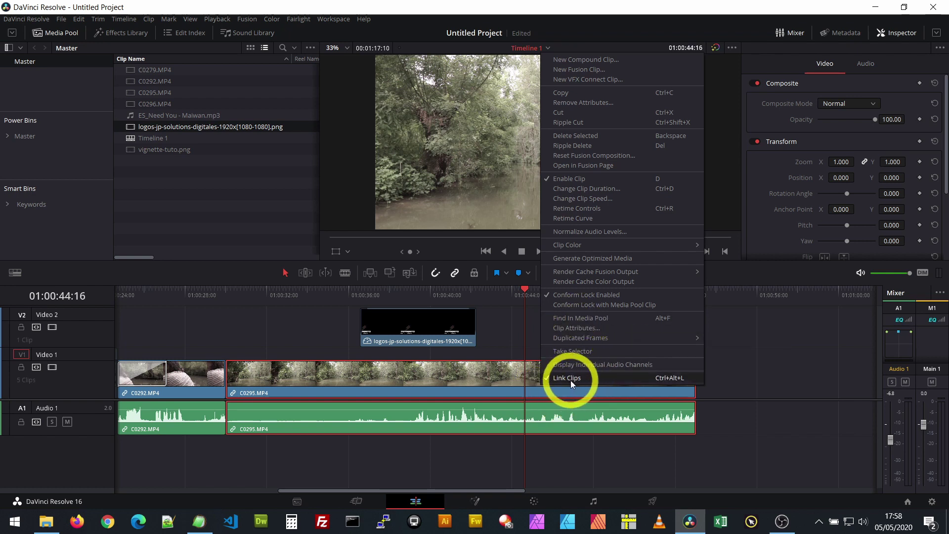
click(562, 378)
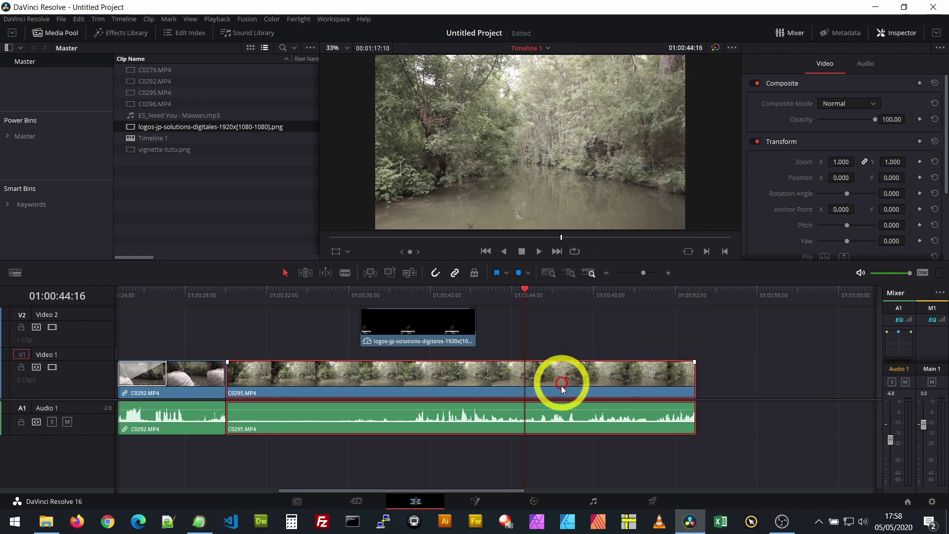
click(568, 467)
click(562, 387)
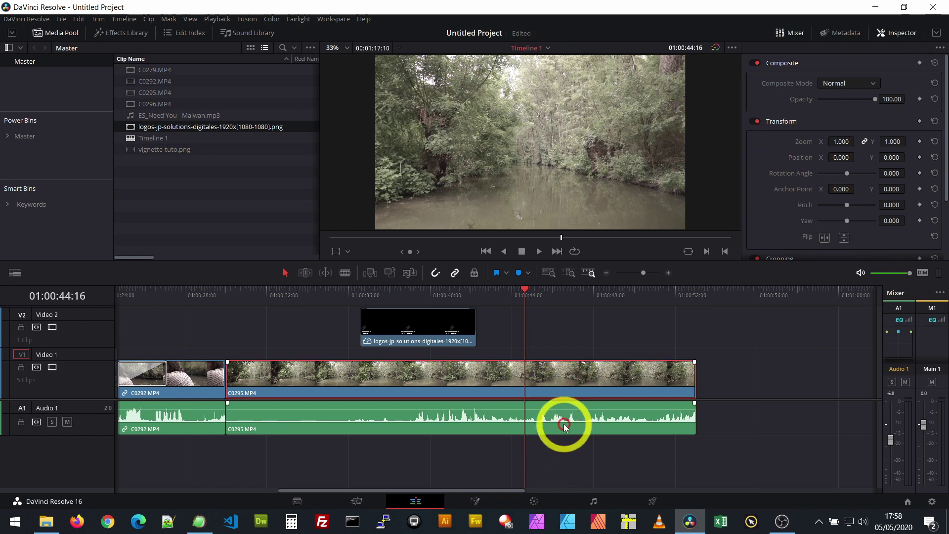
- Enable Retime Controls on the C0295.MP4 video and add a speed point at 01:00:44:16
click(562, 387)
right_click(547, 381)
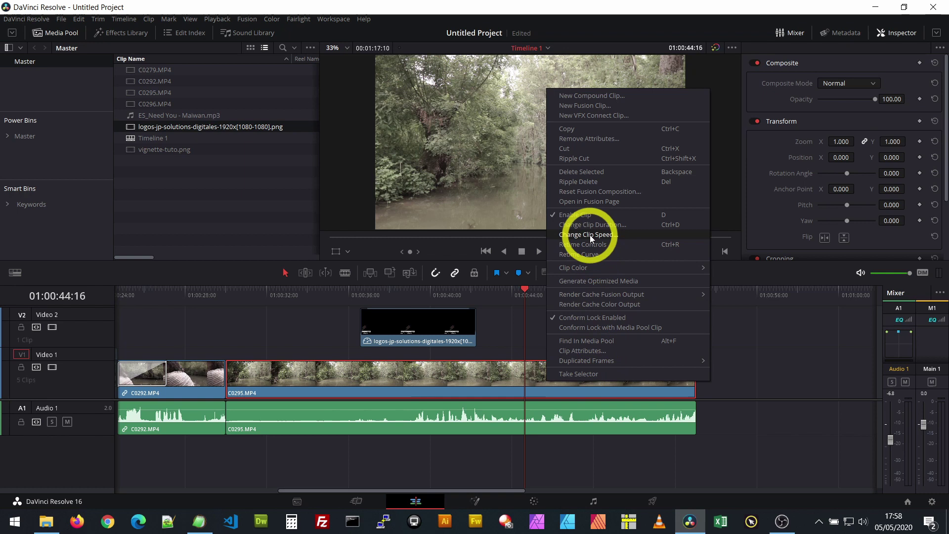
click(577, 244)
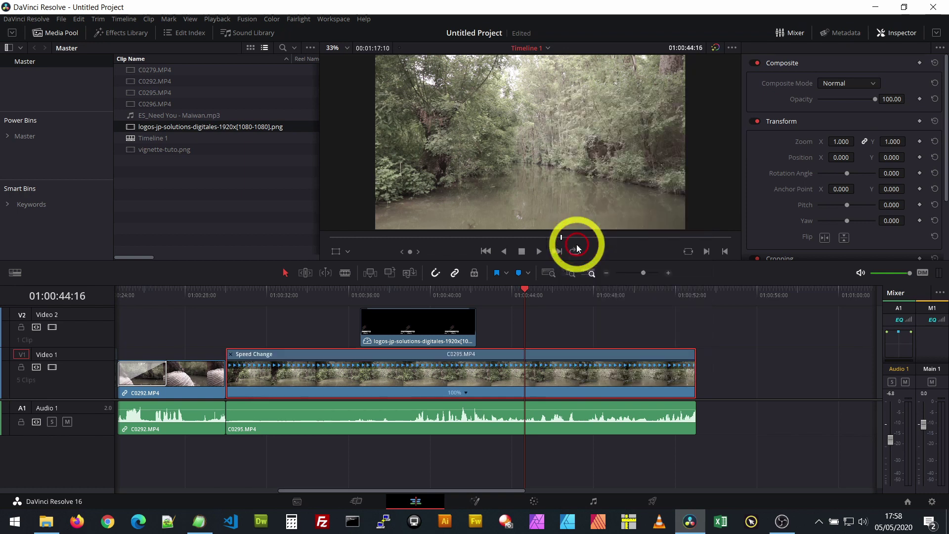
click(465, 393)
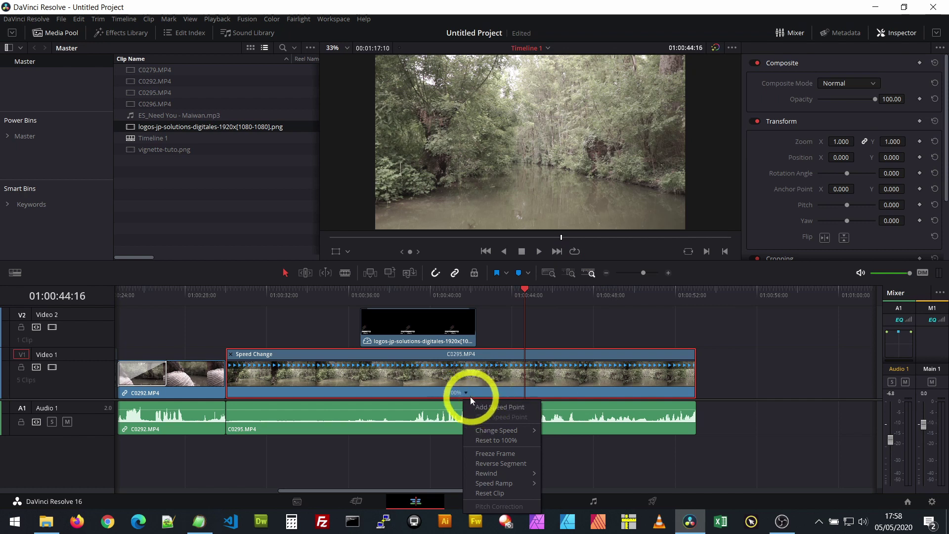
click(502, 409)
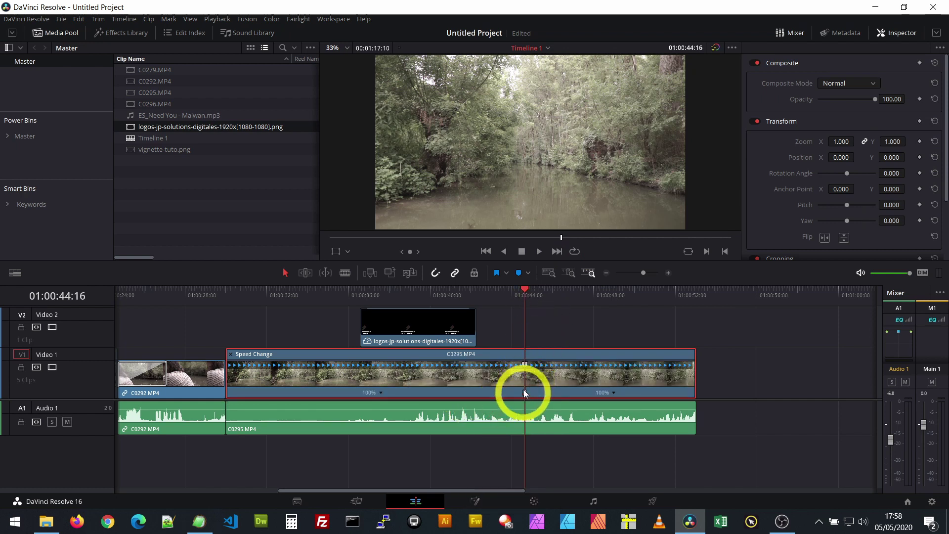
- Slow the C0295.MP4 segment after the speed point to 50%
click(614, 393)
mouse_move(657, 432)
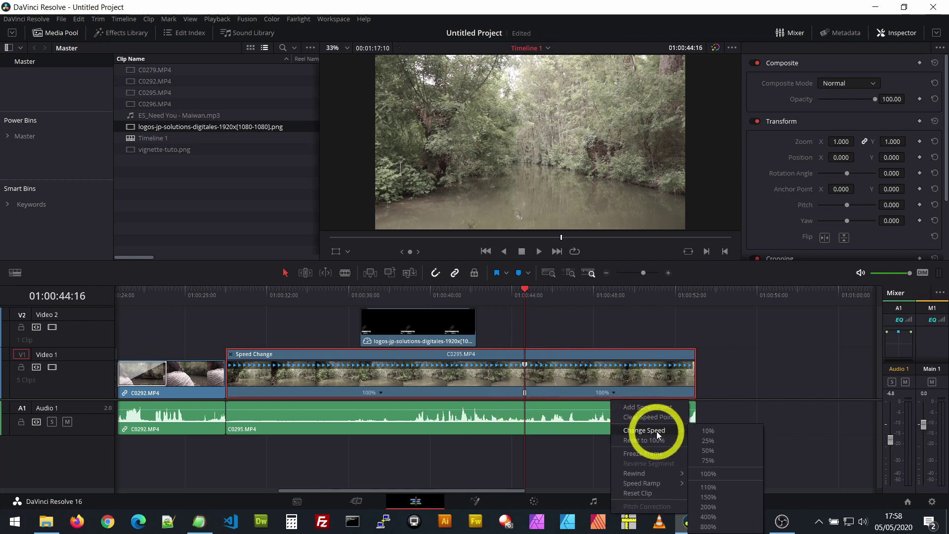
click(712, 450)
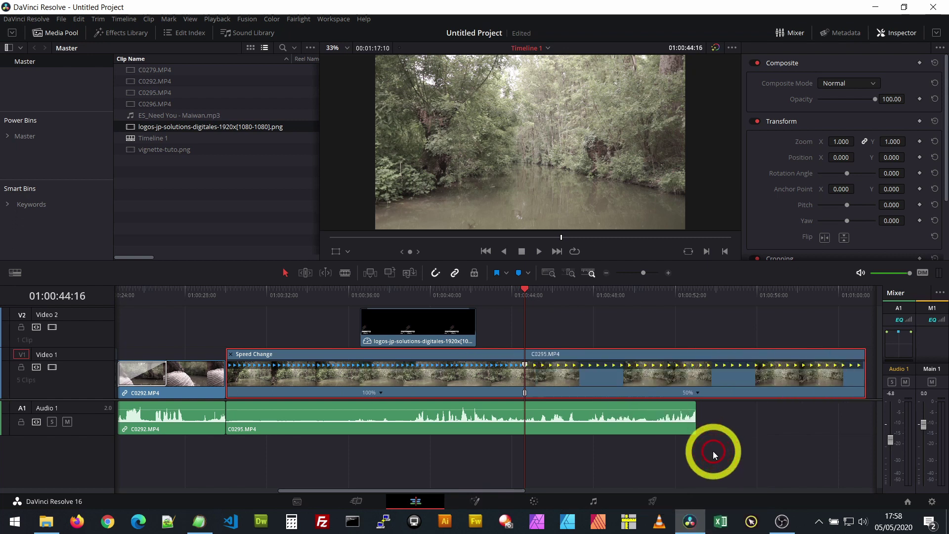
scroll(713, 455, down, 4)
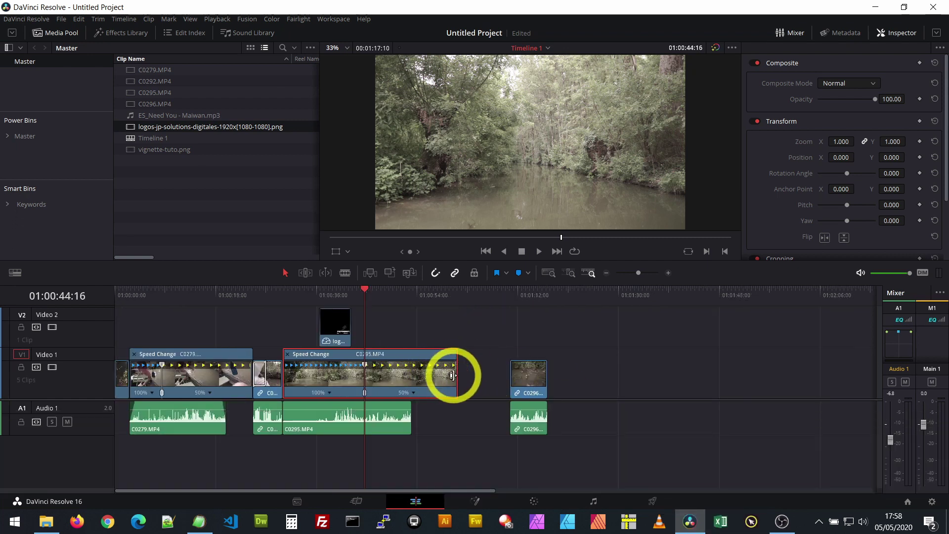
- Trim the C0295.MP4 video to the end of its audio and move C0296.MP4 directly against it
drag(457, 376, 411, 376)
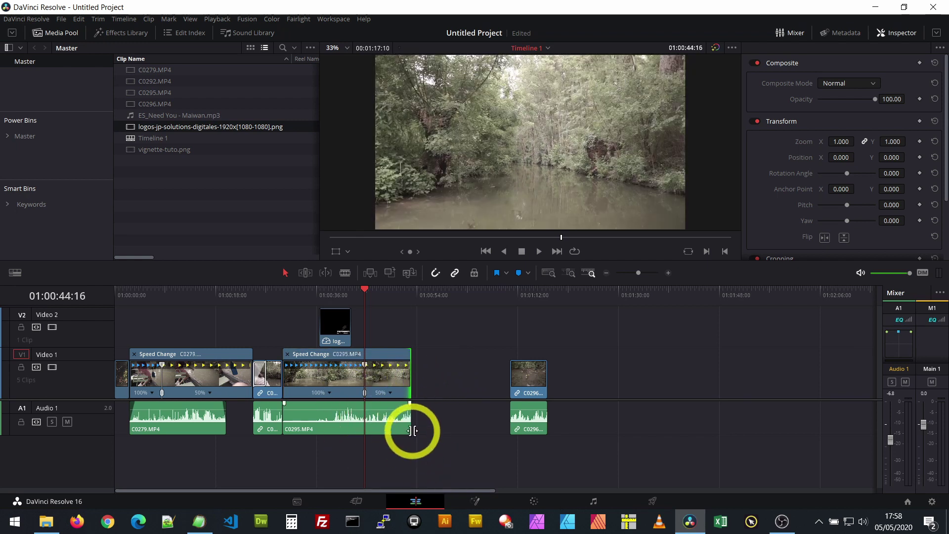
click(522, 378)
drag(528, 380, 437, 374)
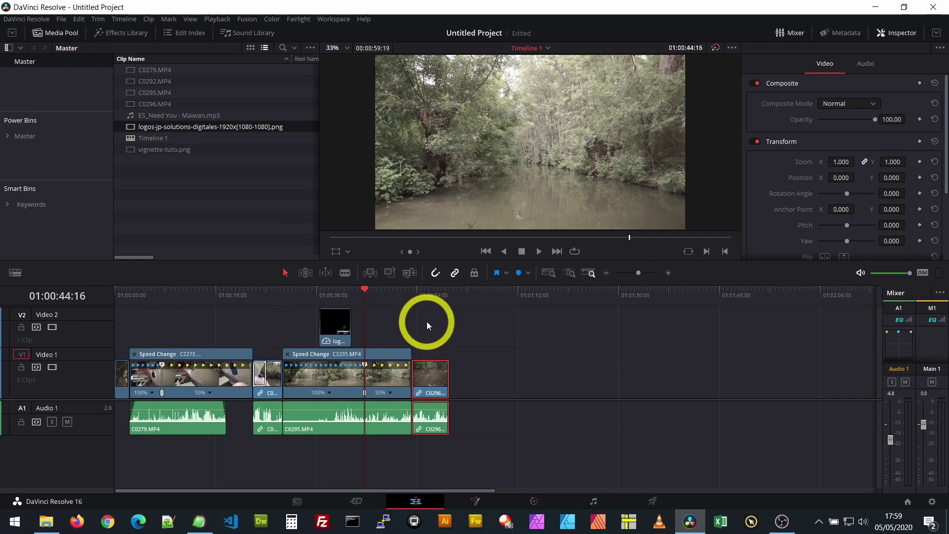
- Place a Title Horizontal Slide title on Video 2, starting together with the C0296.MP4 clip
click(424, 293)
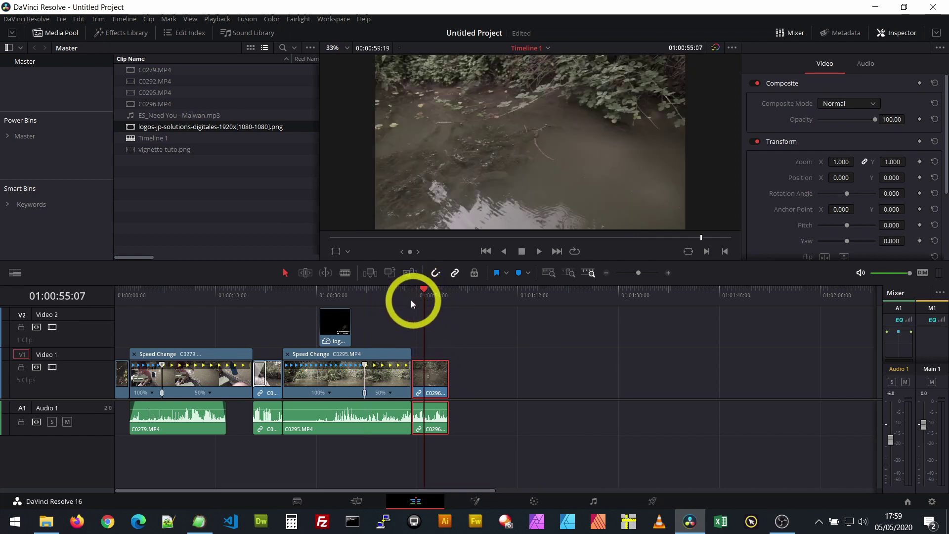
click(128, 33)
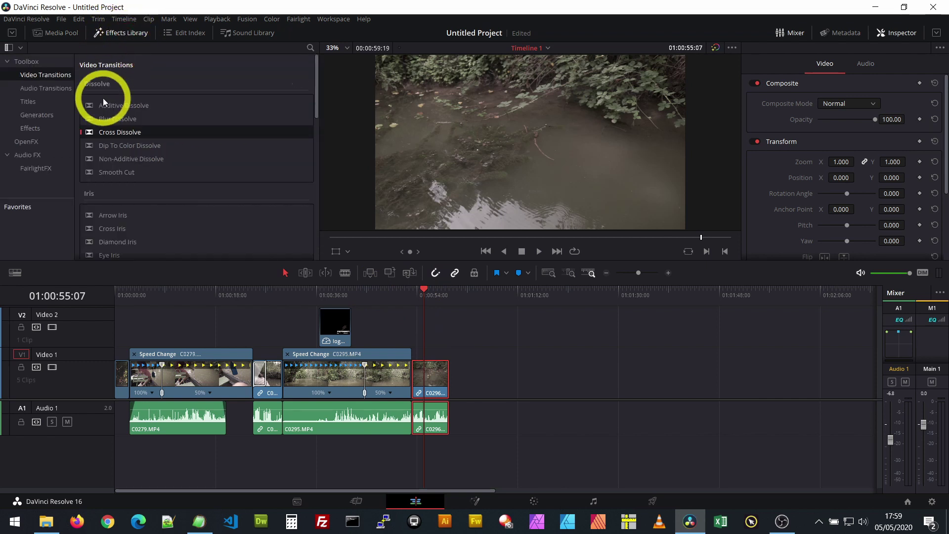
click(28, 101)
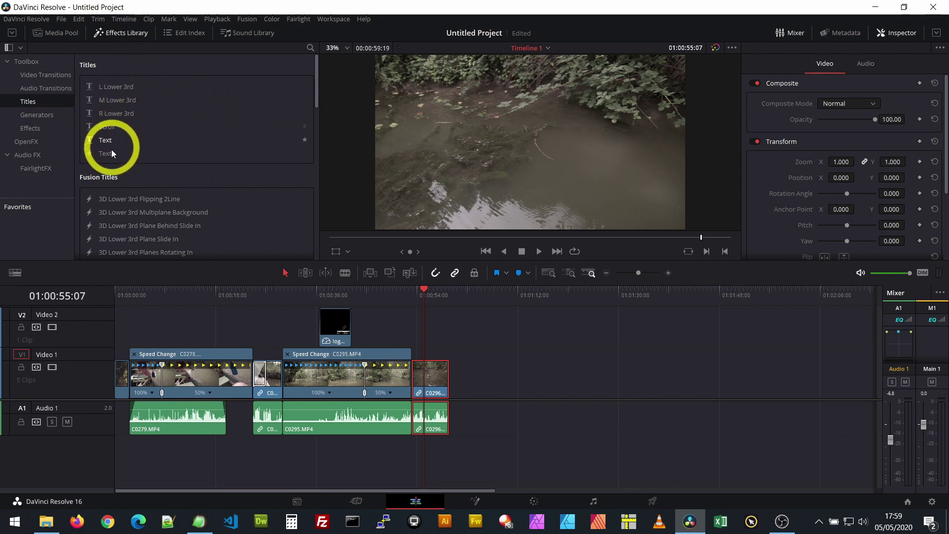
drag(316, 92, 313, 212)
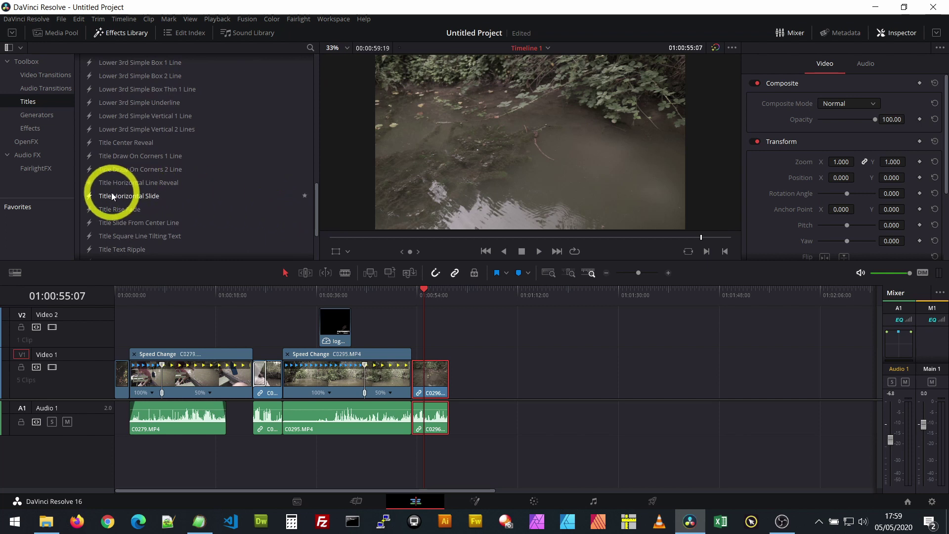
click(126, 197)
drag(126, 195, 401, 330)
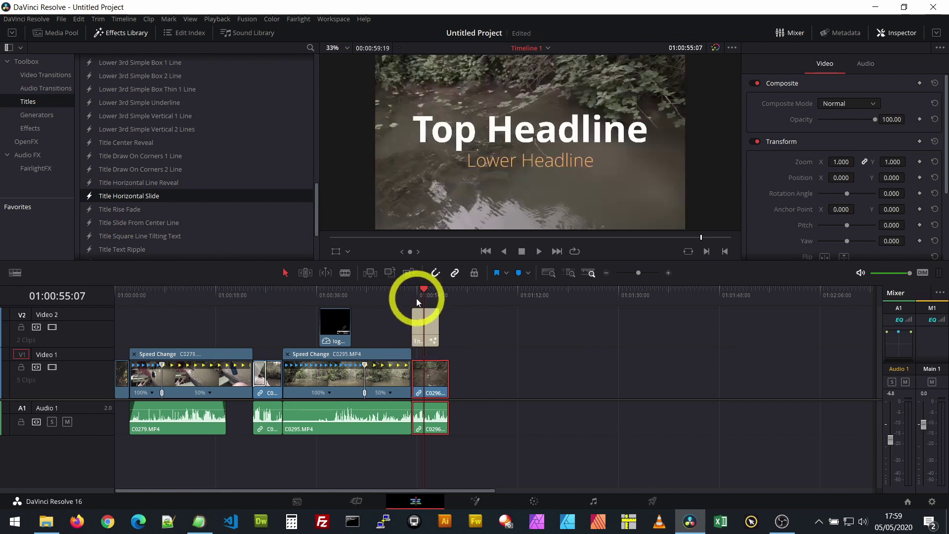
- Play back the title animation over C0296.MP4 from just before the title begins
click(413, 294)
click(630, 373)
key(space)
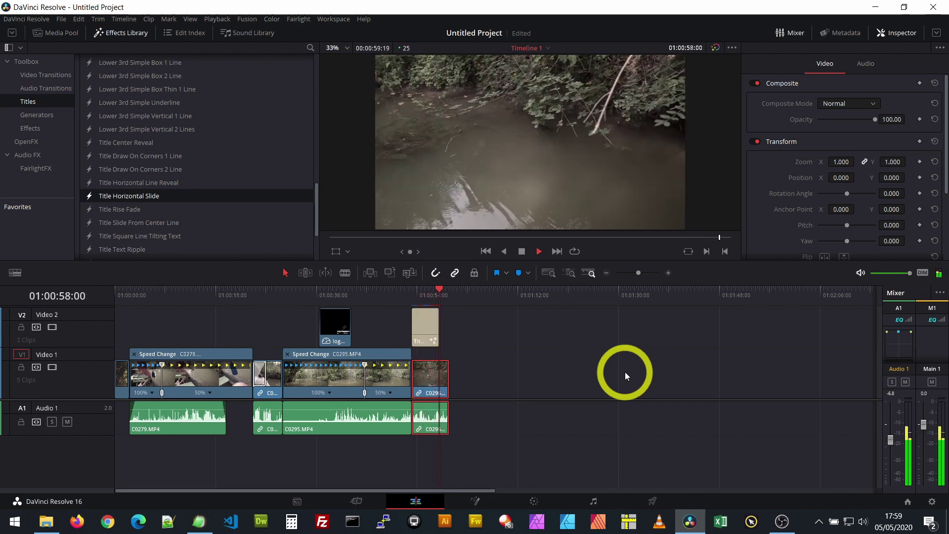
key(space)
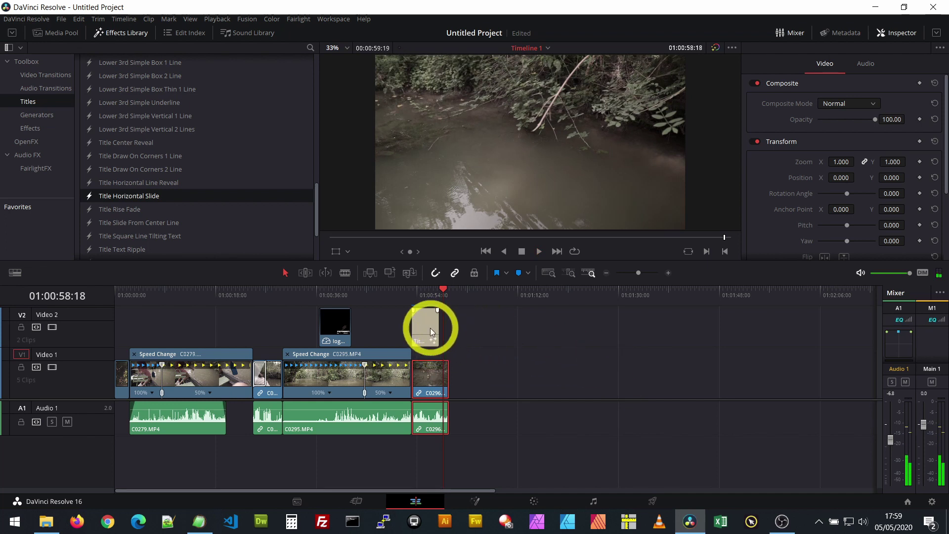
- Park the playhead at 01:00:54:18 and set the title's top text to "Le marais"
click(421, 297)
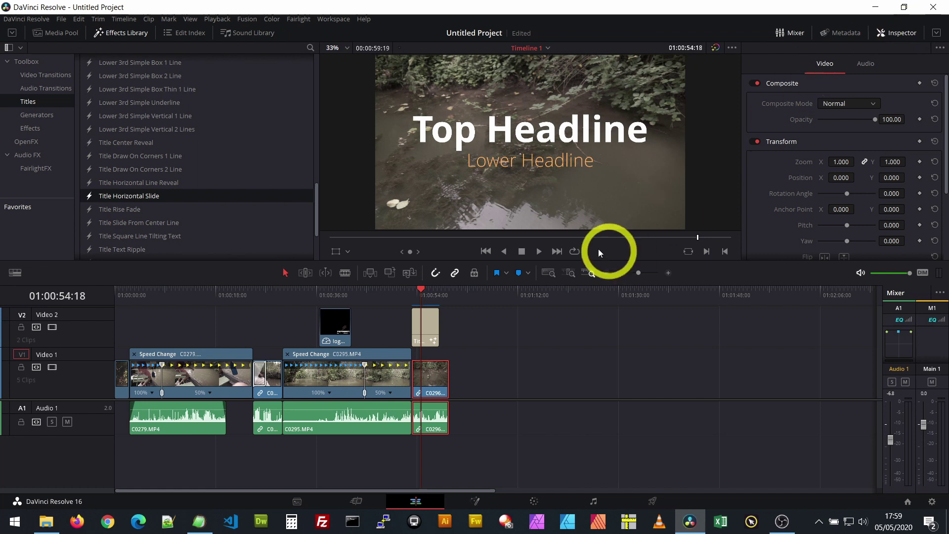
click(431, 325)
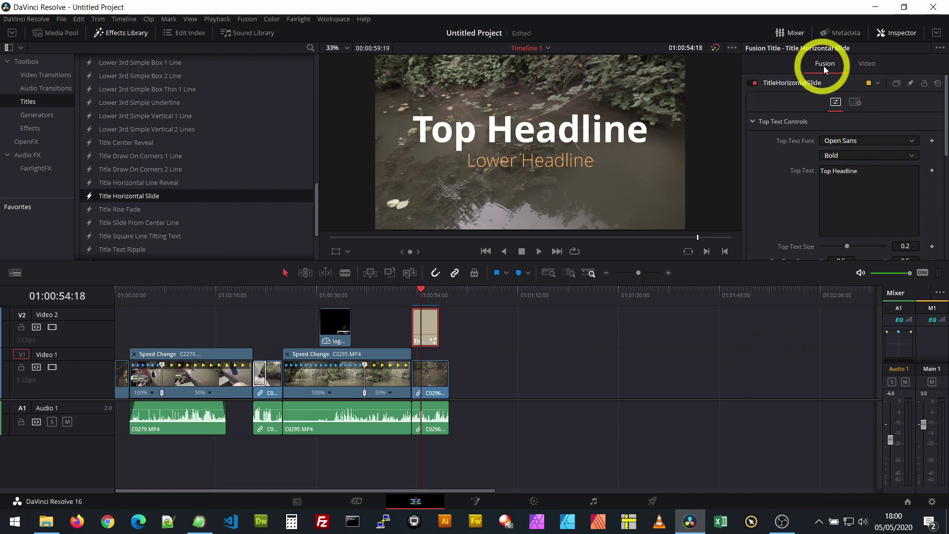
click(903, 33)
click(899, 32)
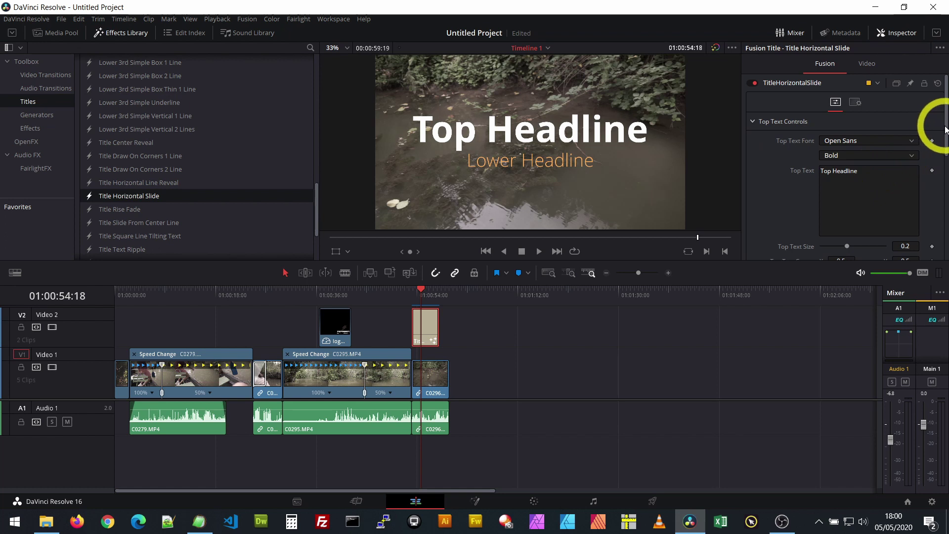
mouse_move(946, 130)
mouse_down()
mouse_move(941, 156)
mouse_move(943, 128)
mouse_up()
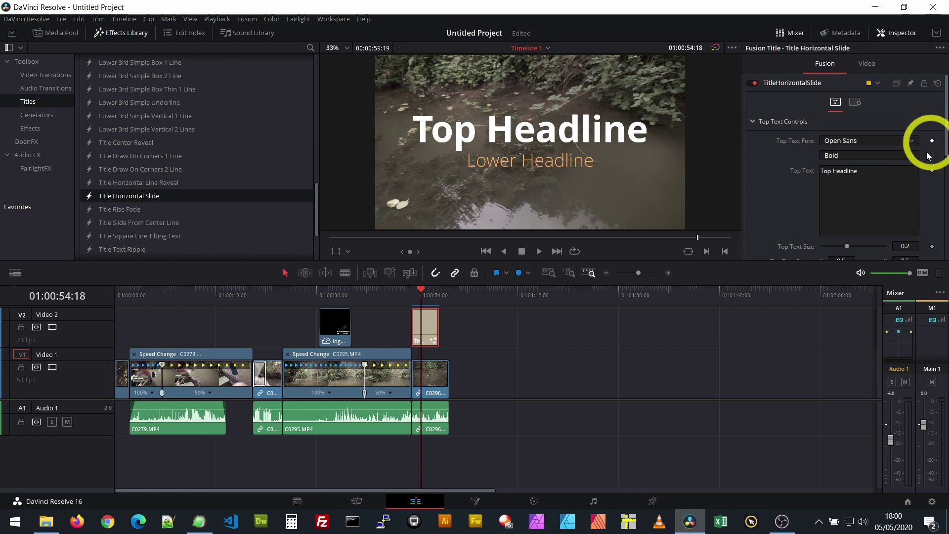
click(876, 179)
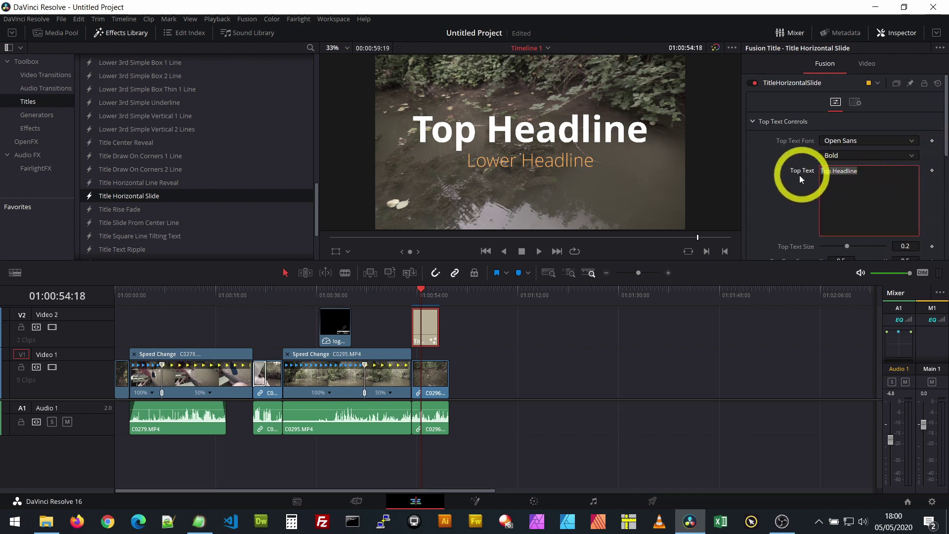
text(Les )
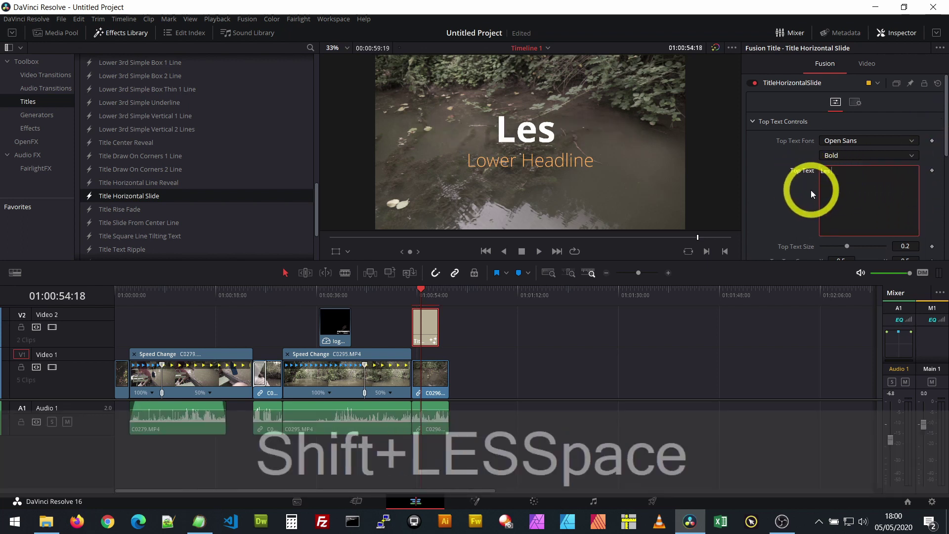
text(li)
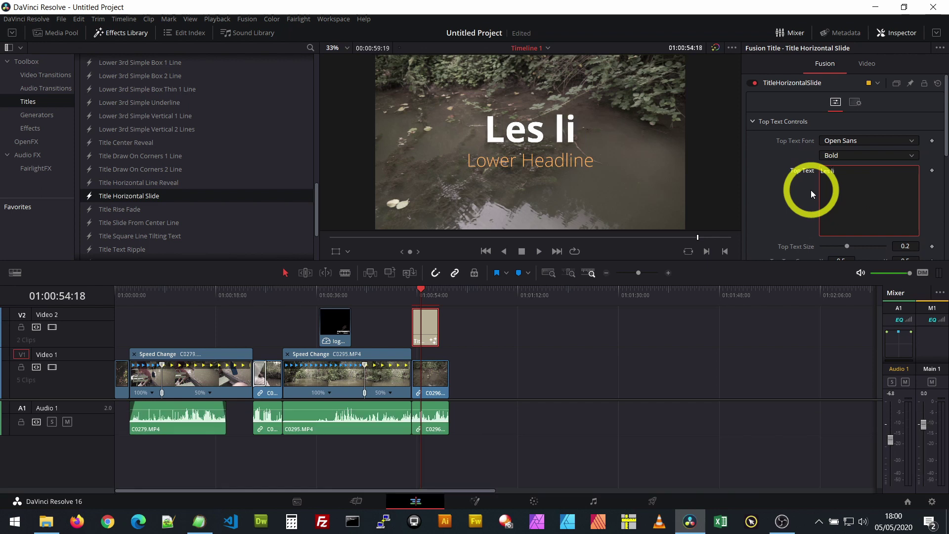
key(BackSpace)
key(BackSpace)
key(BackSpace)
key(BackSpace)
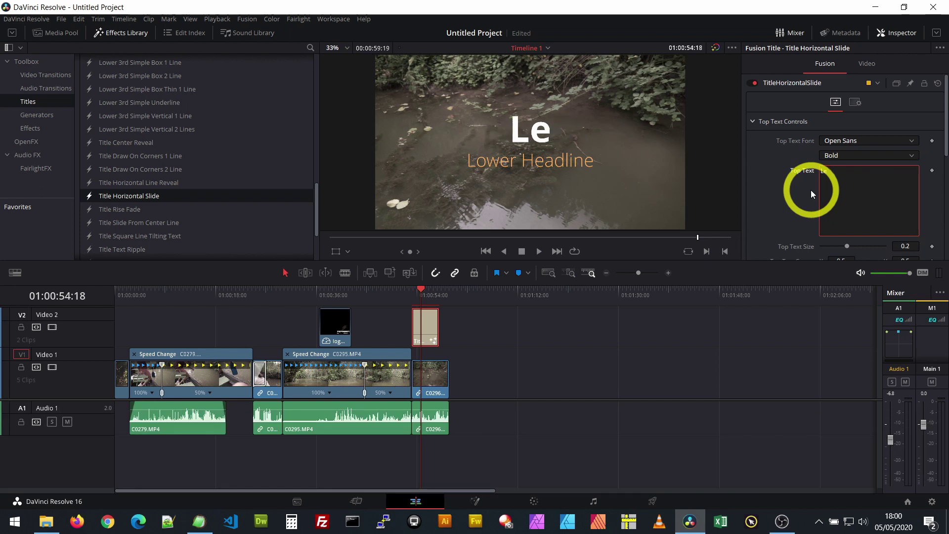
text(mara)
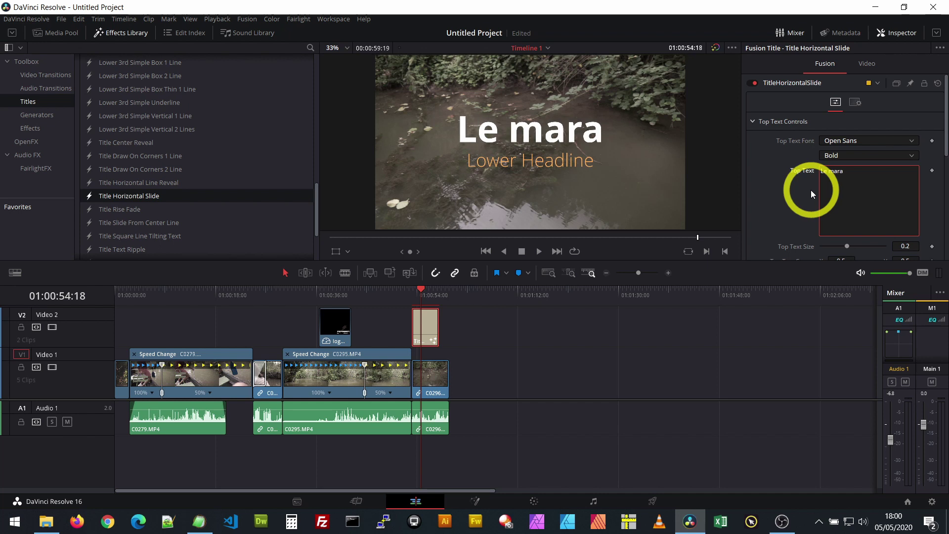
text(is)
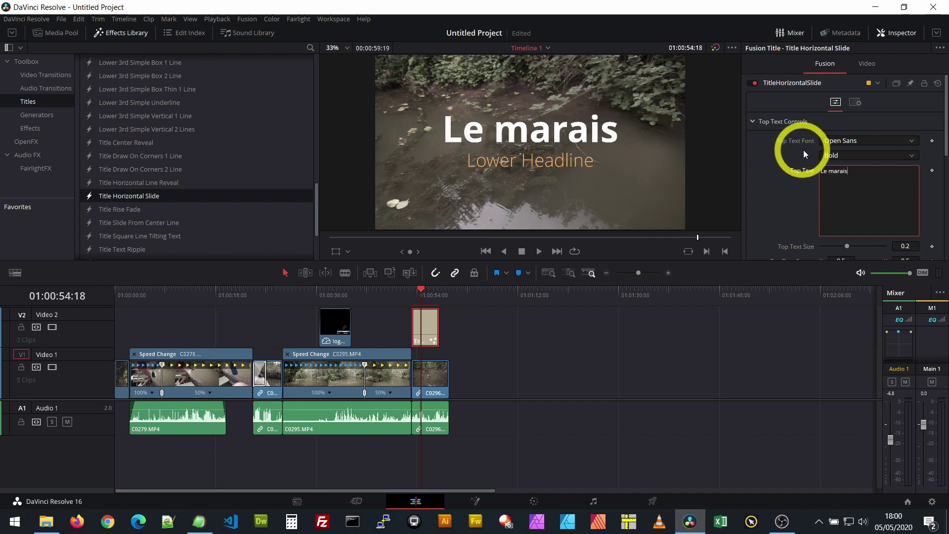
- Set the title's lower text to "Poitevin"
scroll(814, 182, down, 5)
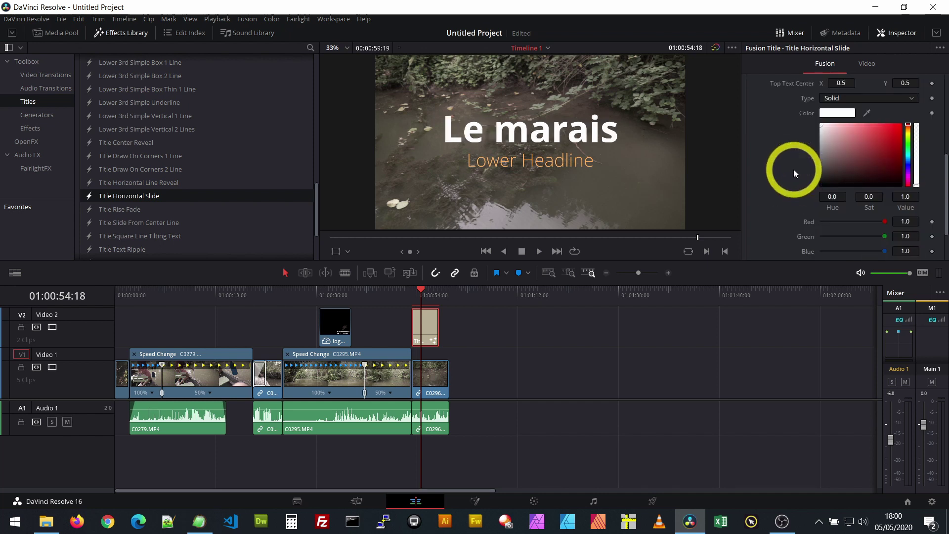
scroll(784, 219, up, 4)
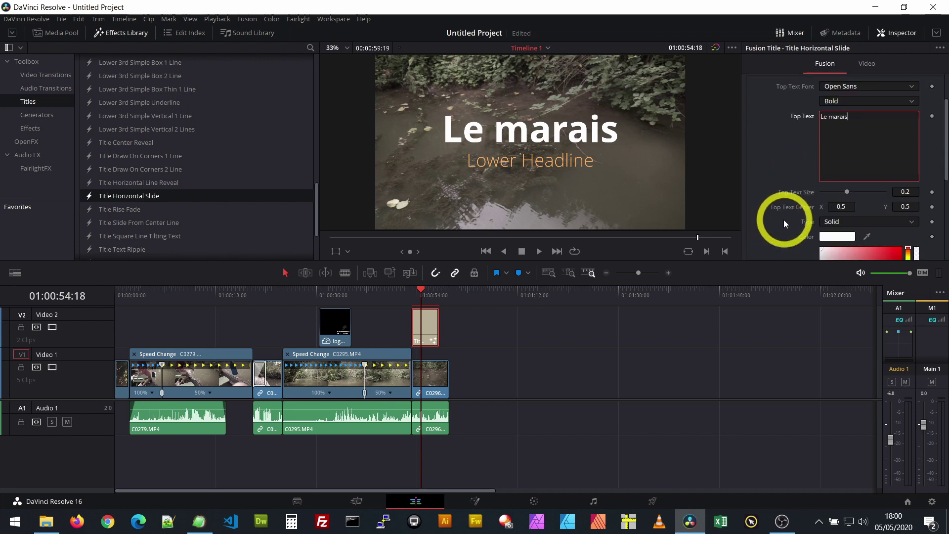
scroll(768, 183, down, 4)
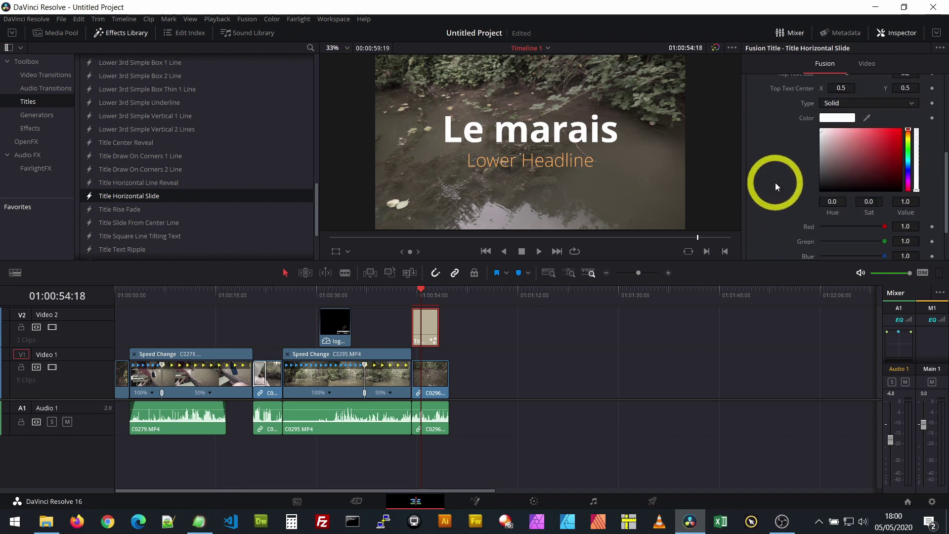
click(753, 246)
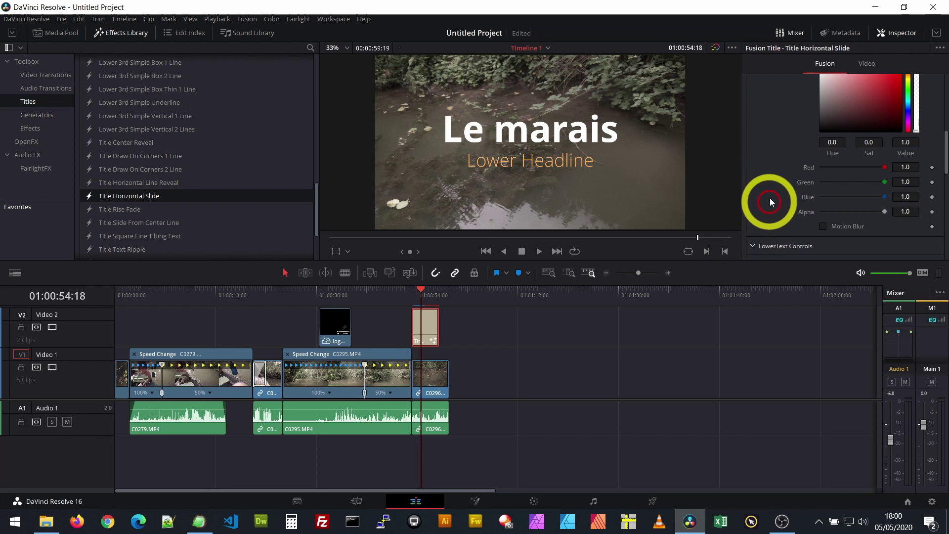
scroll(780, 187, down, 5)
click(838, 118)
drag(876, 127, 779, 131)
text(po)
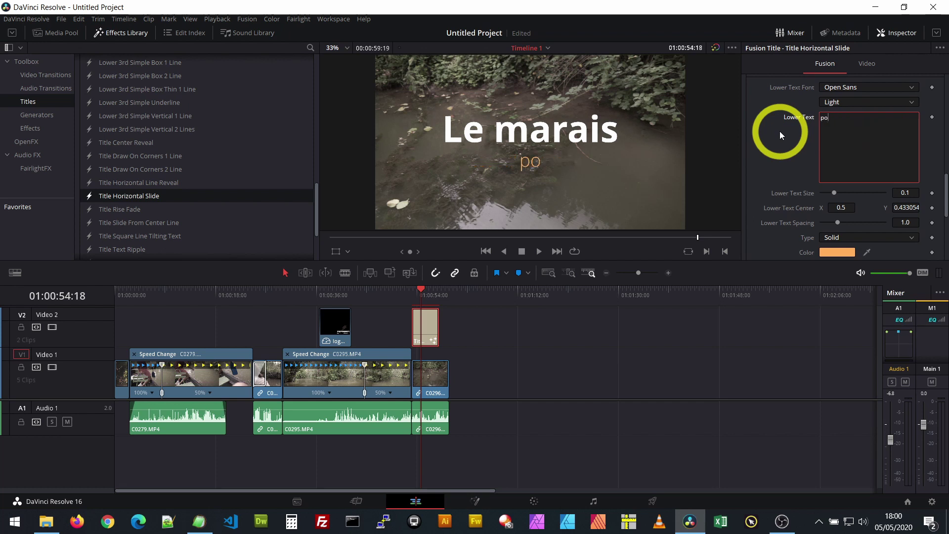
text(itevin)
click(808, 120)
text(P)
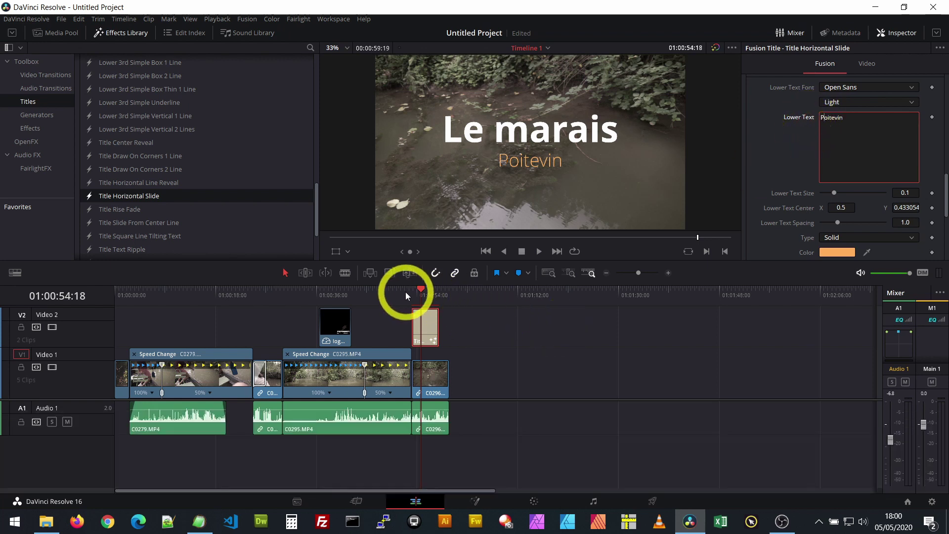
- Play back the edited title and give the C0296.MP4 video a short fade-out at its end
click(407, 290)
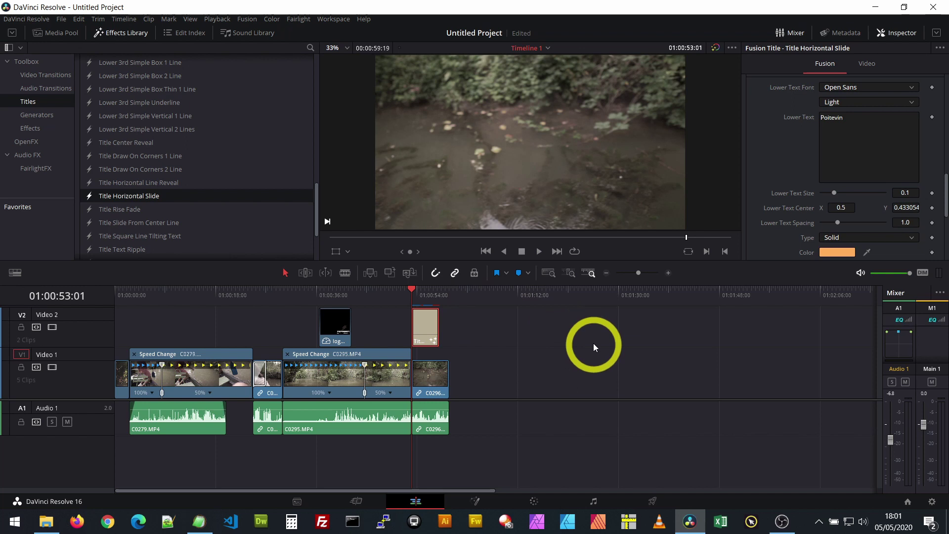
key(space)
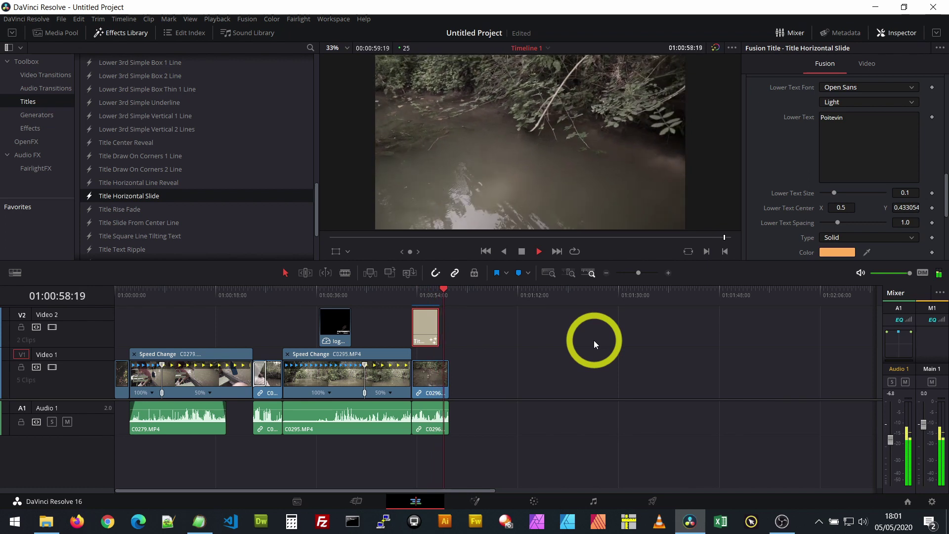
click(404, 297)
key(space)
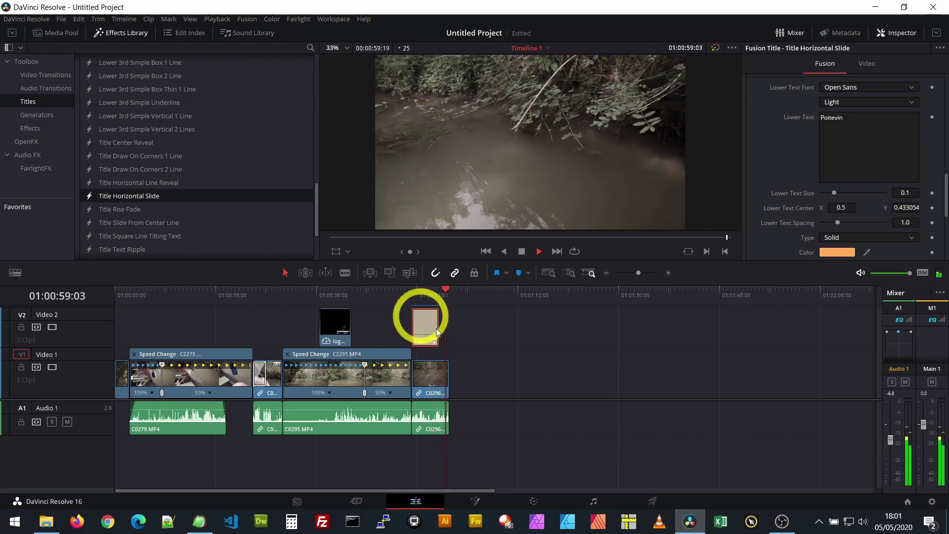
drag(445, 360, 445, 363)
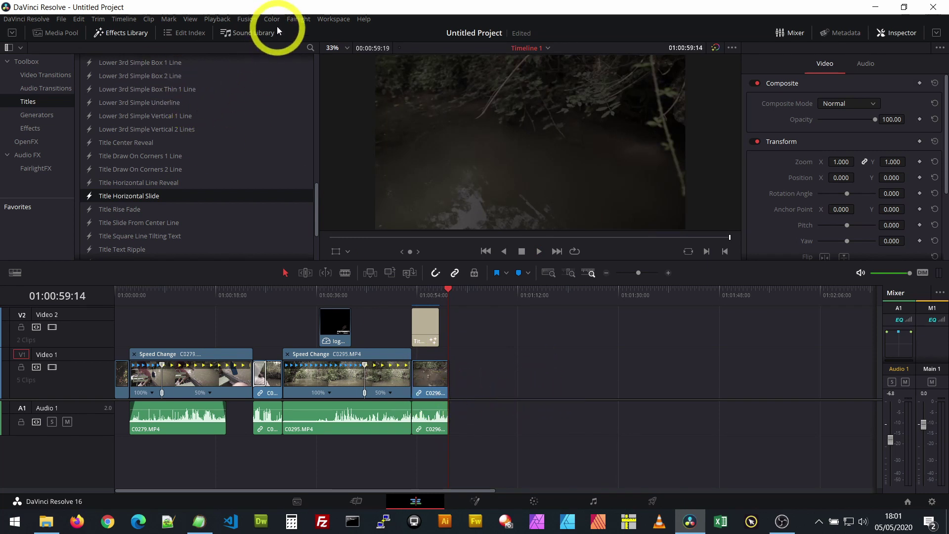
- Place ES_Need You - Maiwan.mp3 on a new Audio 2 track at the start of the timeline
click(62, 33)
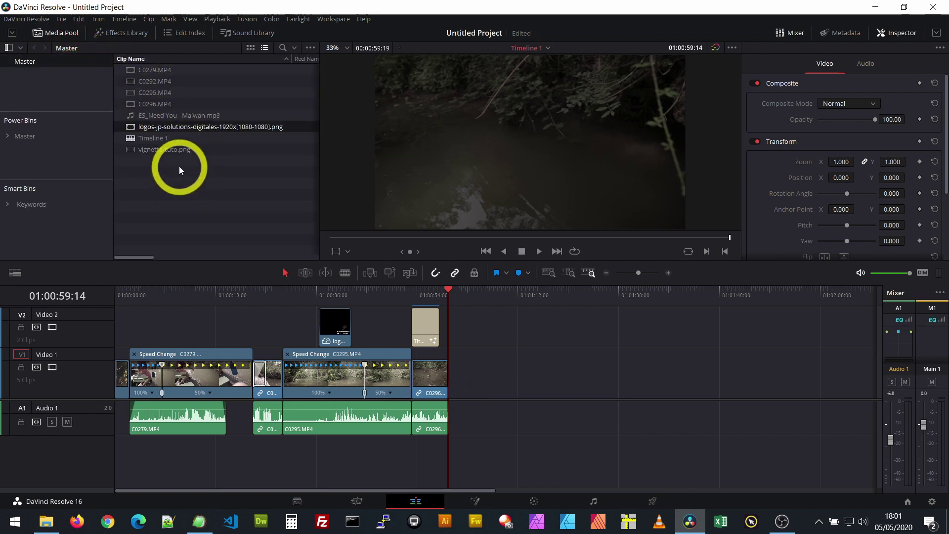
click(161, 118)
drag(150, 122, 125, 457)
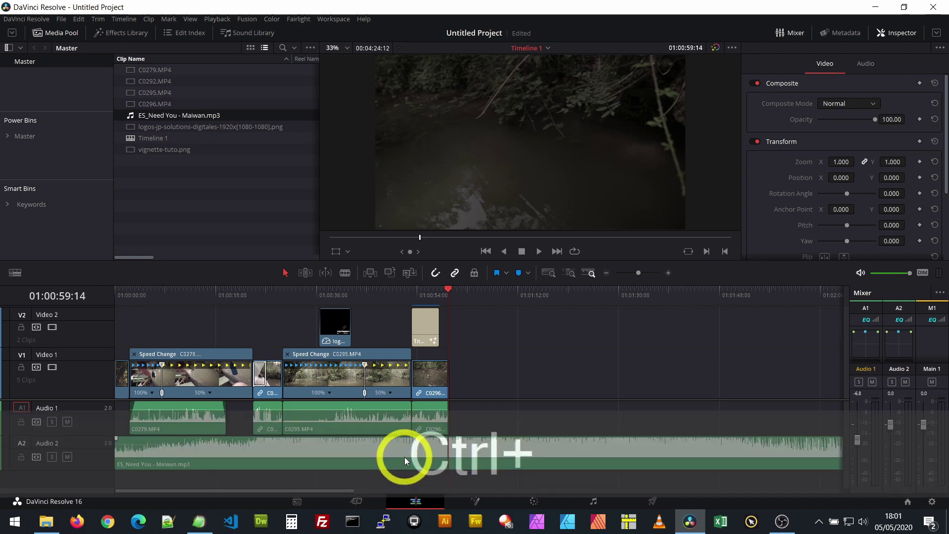
- Trim the end of the music on Audio 2 to the end of the video at 01:00:59:14
scroll(416, 452, down, 1)
scroll(413, 452, down, 3)
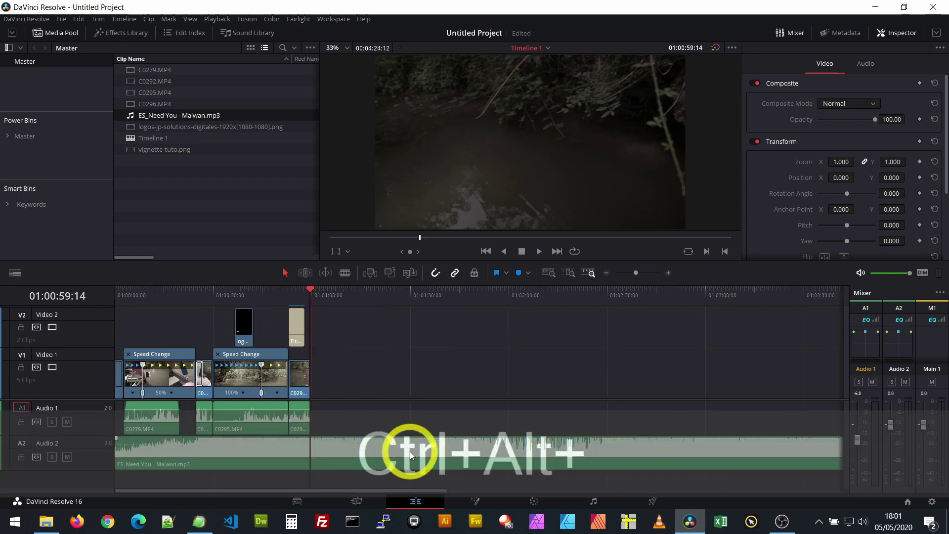
drag(731, 451, 255, 451)
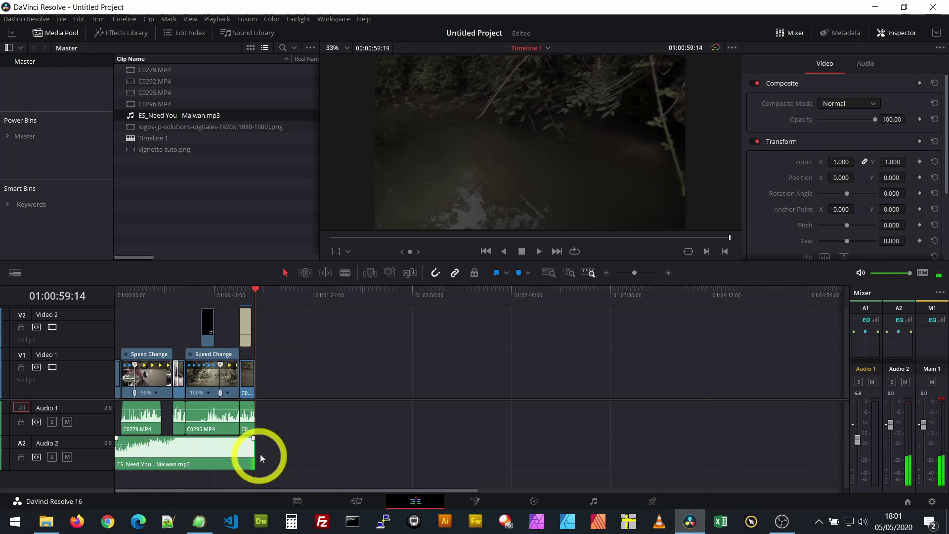
- Give the music clip on Audio 2 a short fade-out and a short fade-in
drag(253, 439, 251, 440)
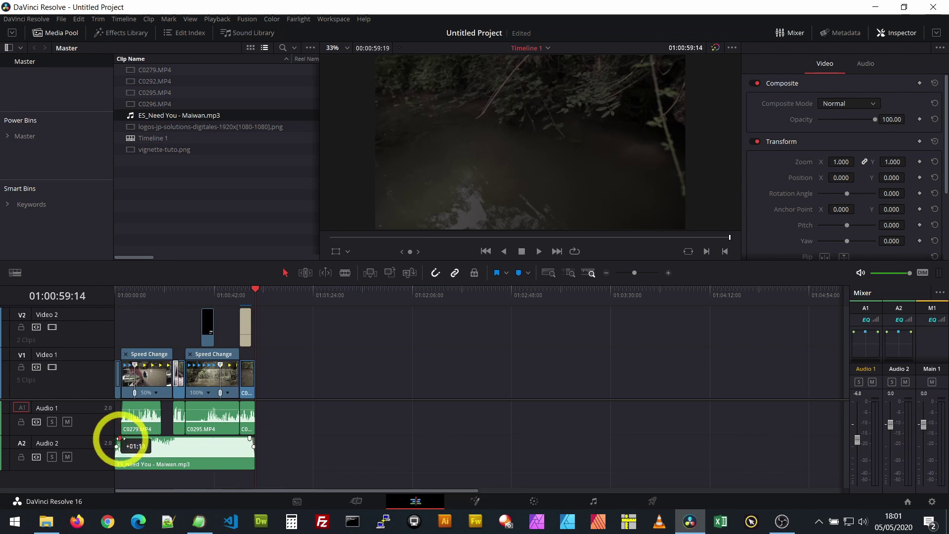
scroll(149, 455, up, 2)
scroll(208, 448, up, 4)
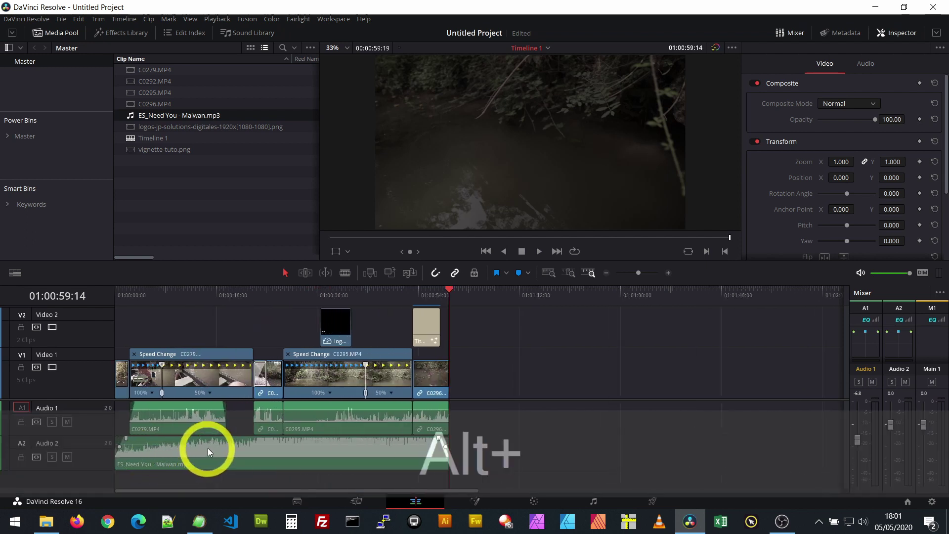
- Readjust the fade-out at the end of the C0296.MP4 video and shorten the music's fade-out on Audio 2
click(281, 298)
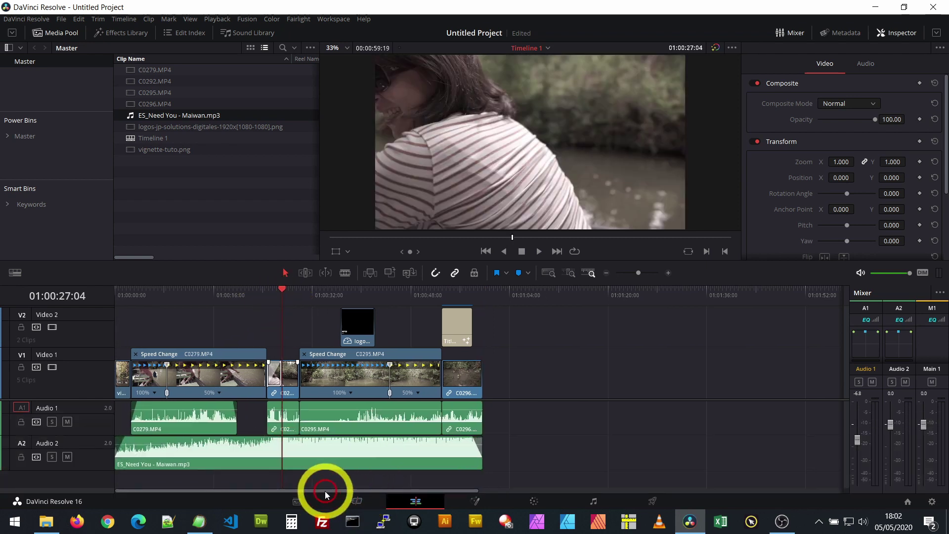
drag(479, 362, 477, 362)
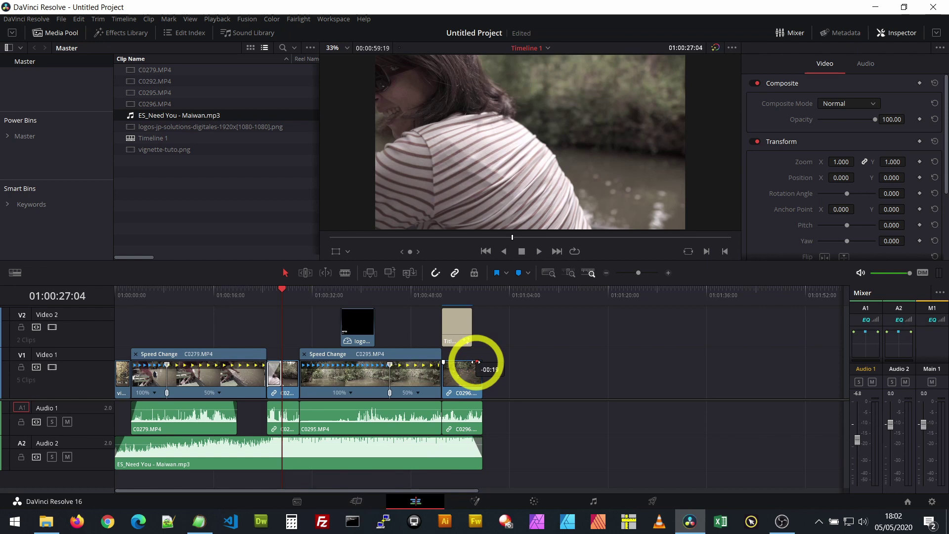
drag(478, 362, 478, 362)
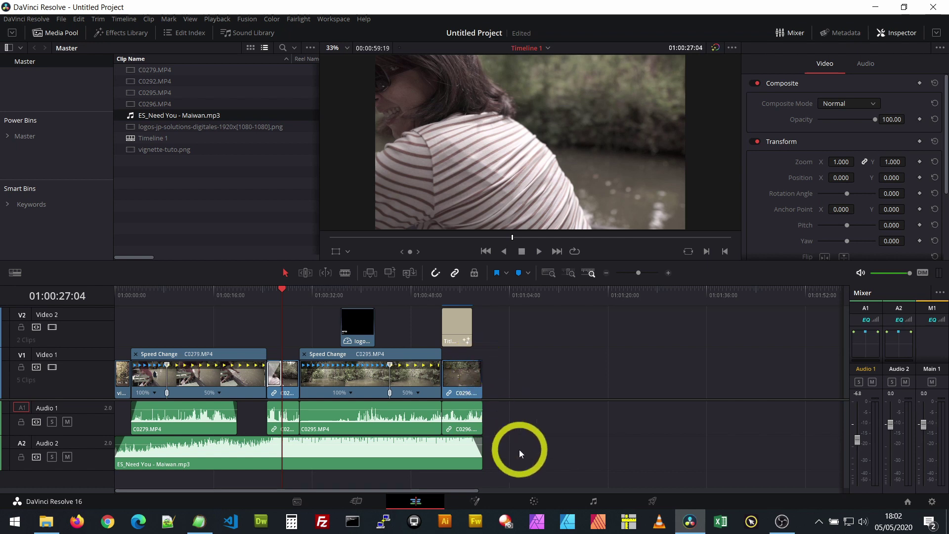
drag(470, 439, 473, 440)
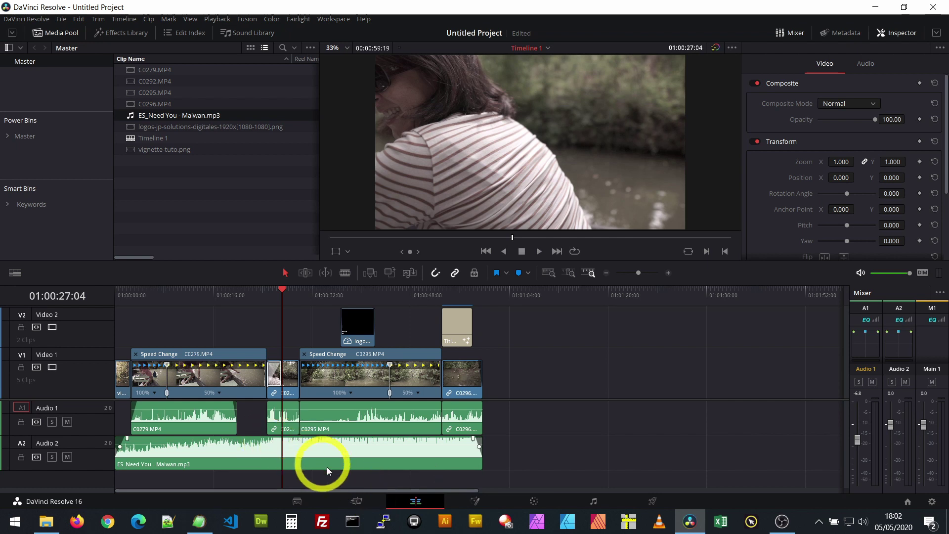
- Play back the start of the timeline and the title section to check the music level against the clip sound
drag(133, 295, 109, 299)
key(space)
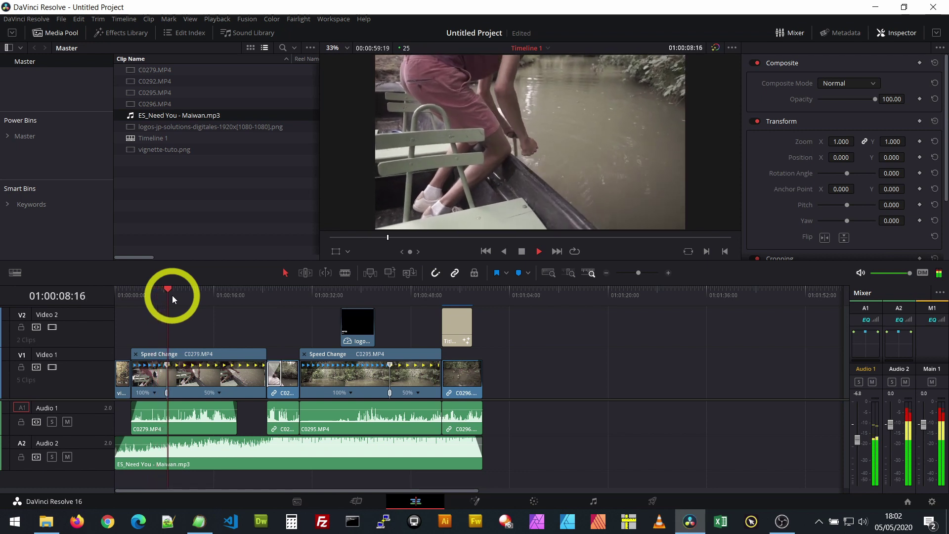
key(space)
click(441, 290)
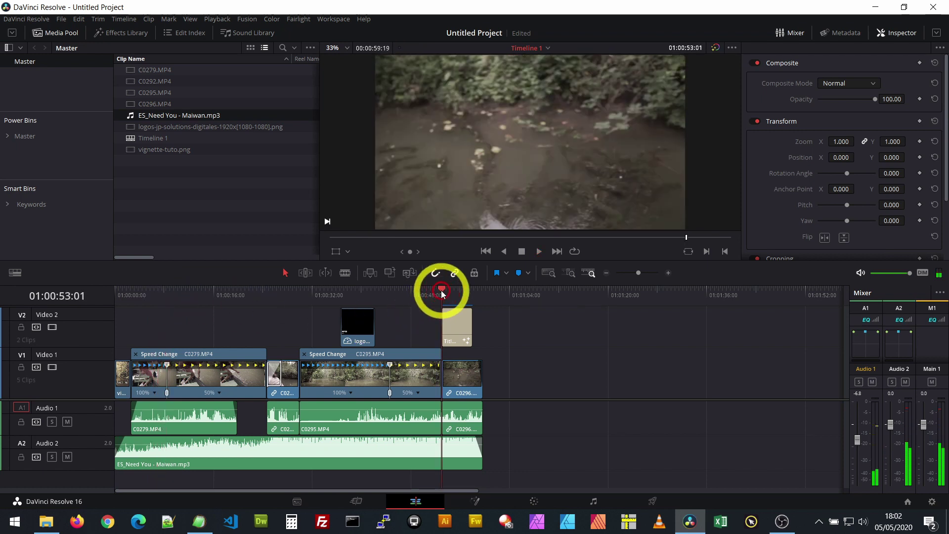
key(space)
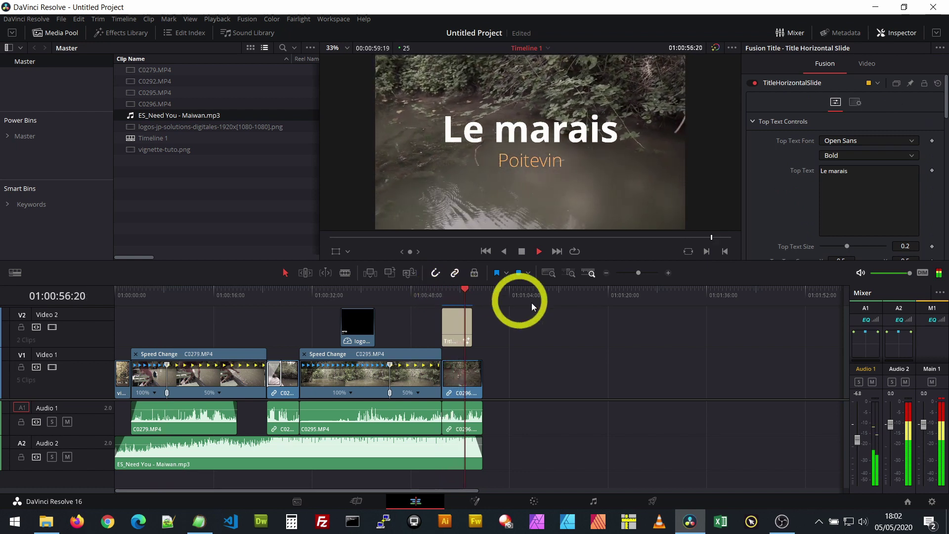
key(space)
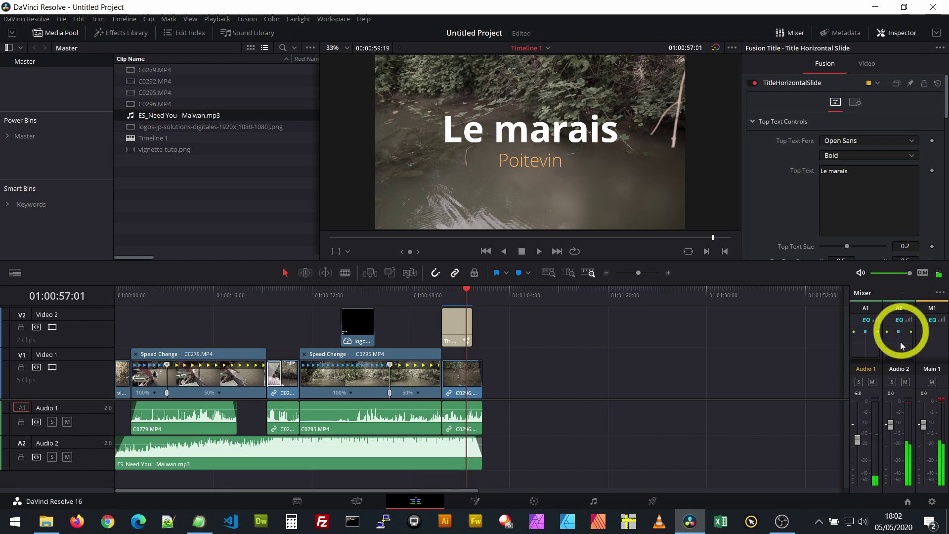
- Lower the Audio 2 track volume to -5.2 dB and play the timeline to its end
drag(890, 429, 893, 437)
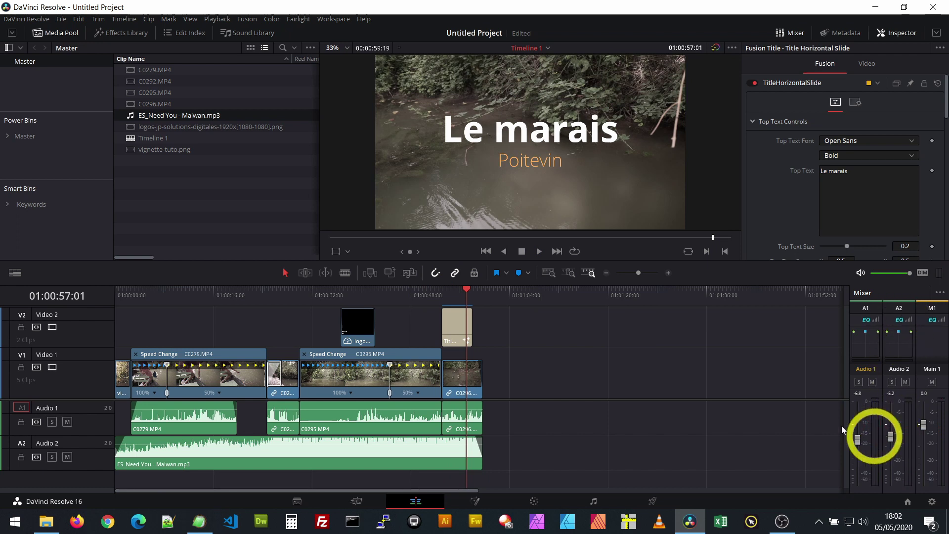
key(space)
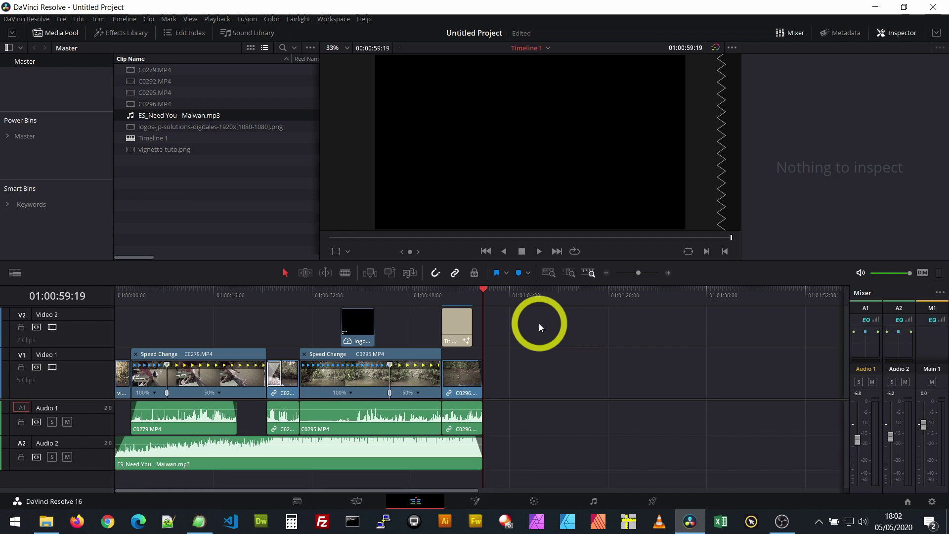
click(344, 388)
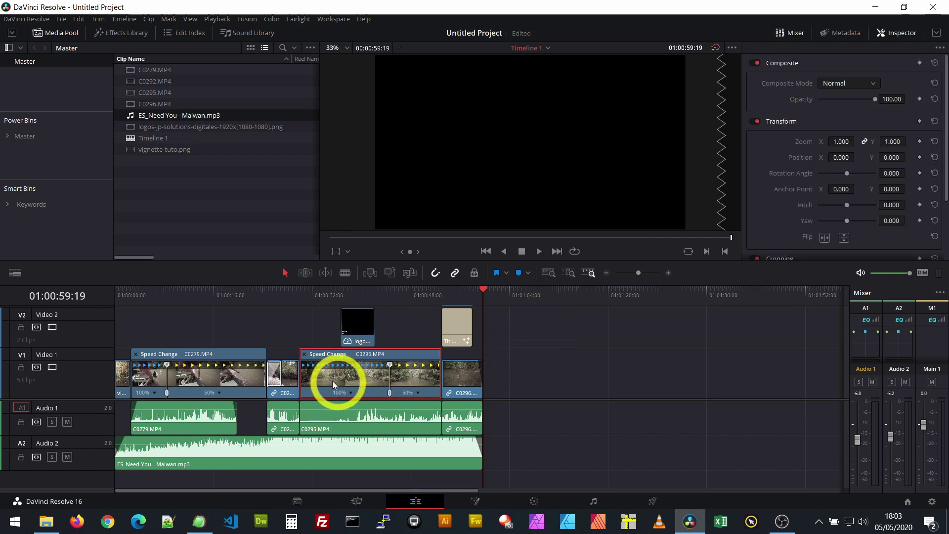
click(376, 297)
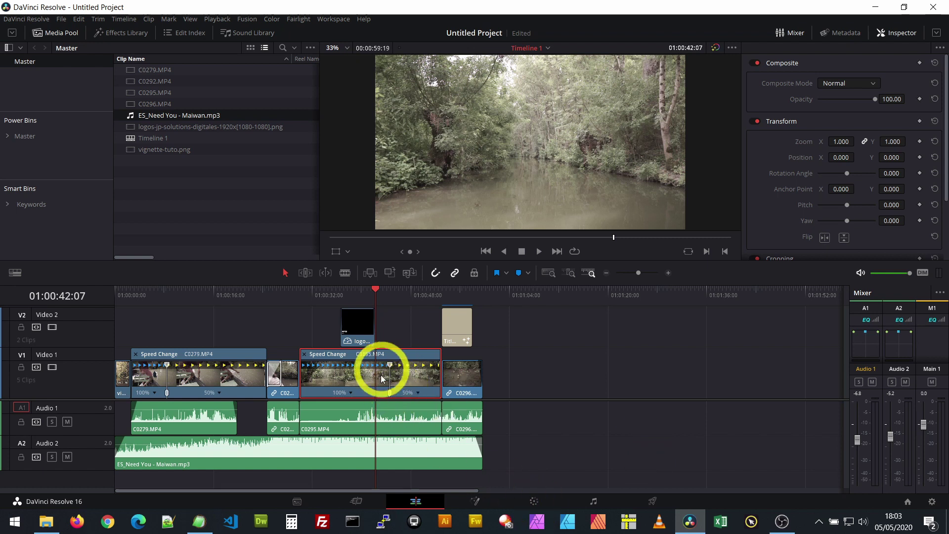
click(122, 375)
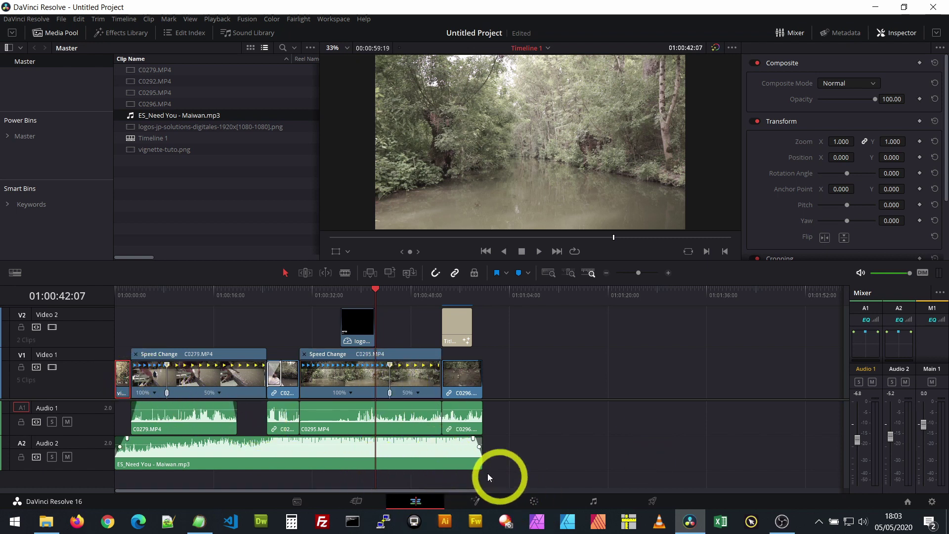
- On the Color page, set clip 02's contrast to 1.190 and its saturation to 77.20
click(535, 503)
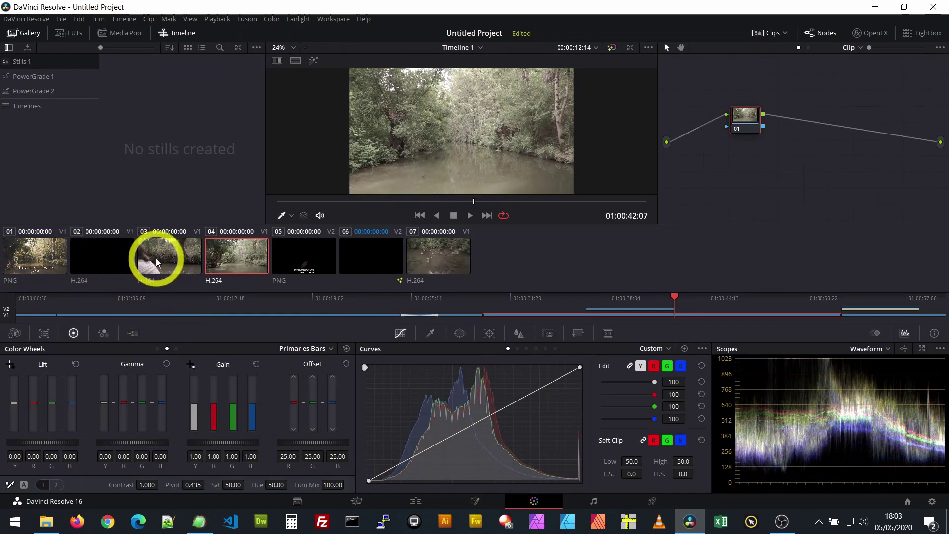
click(105, 263)
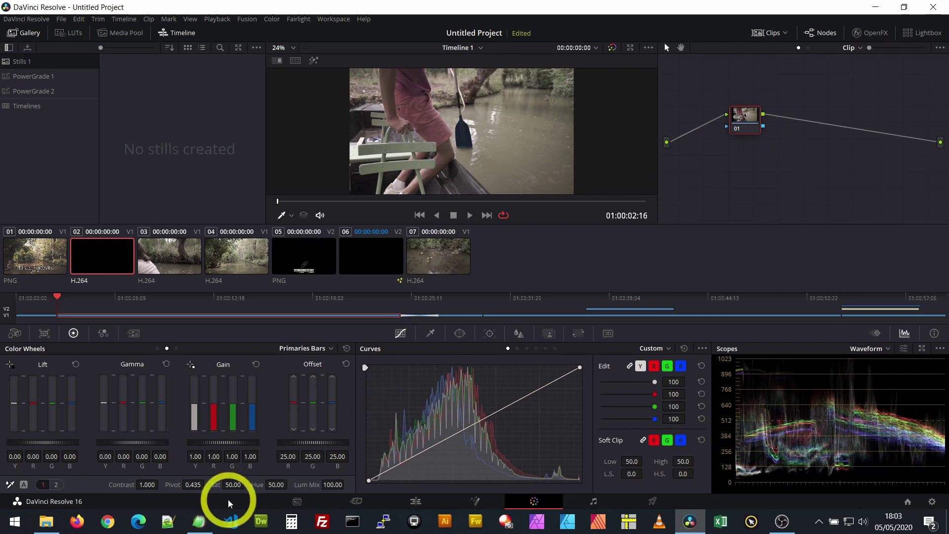
click(144, 486)
mouse_move(144, 486)
mouse_down()
mouse_move(228, 481)
mouse_move(145, 486)
mouse_up()
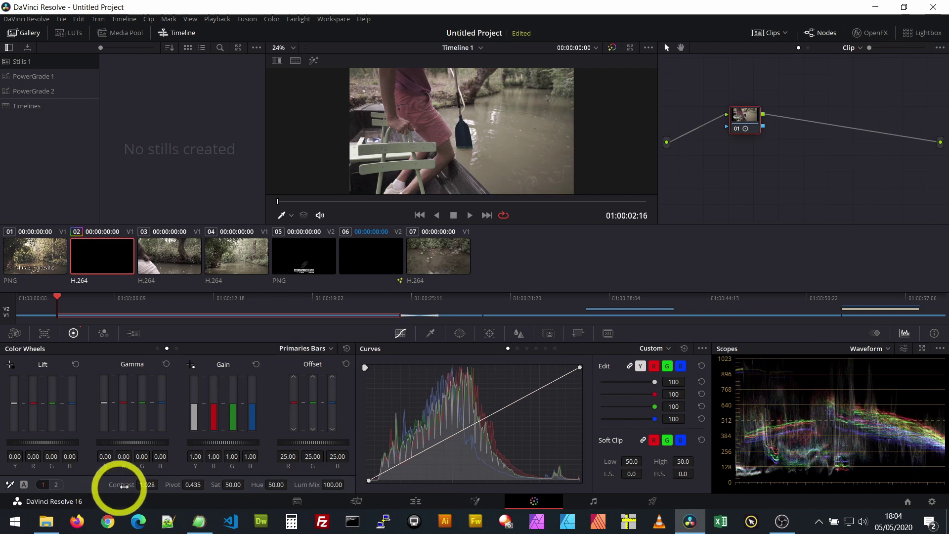
drag(143, 487, 216, 485)
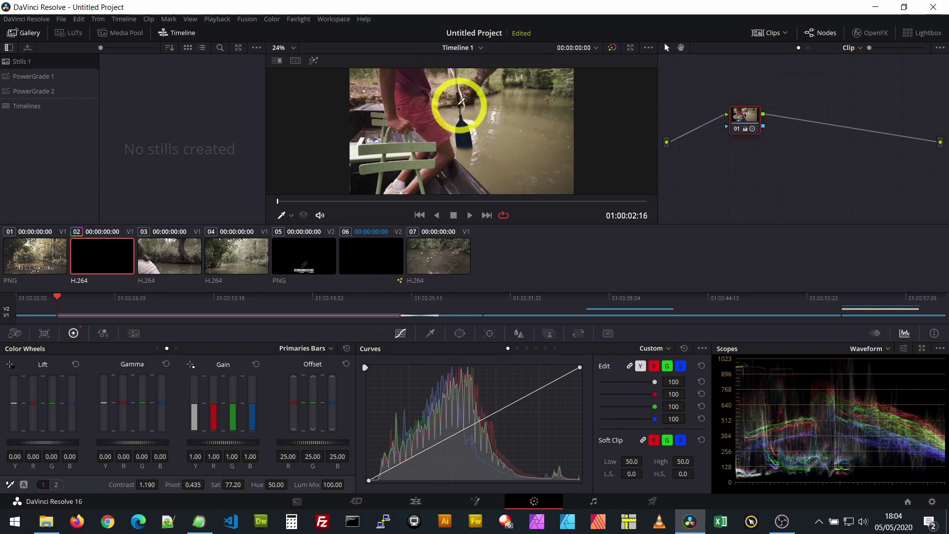
- Copy the color grade of clip 02 to clip 03, and from clip 03 to clip 04
click(176, 259)
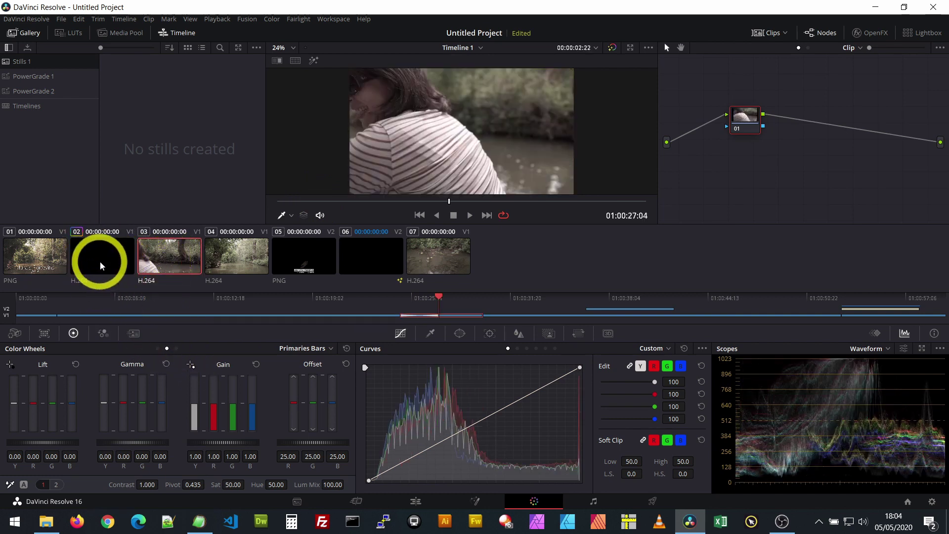
middle_click(102, 259)
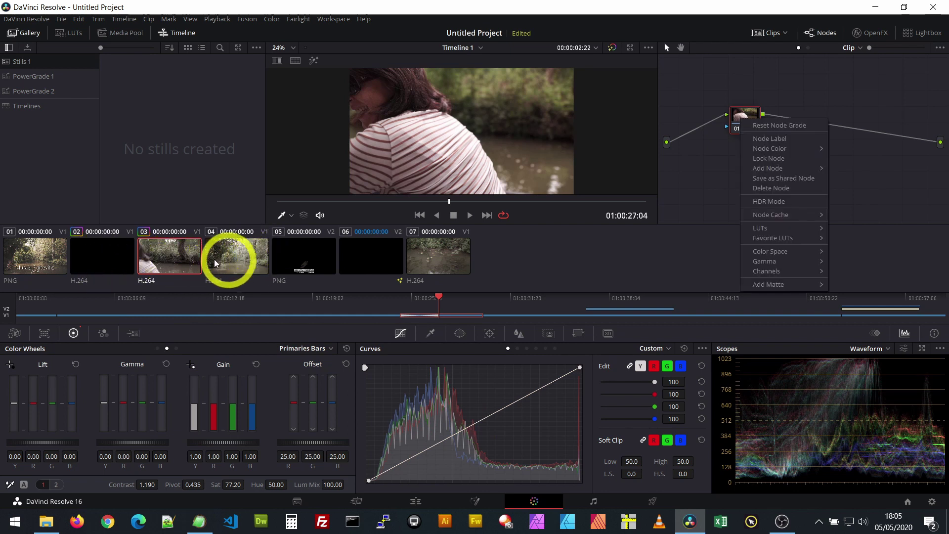
click(235, 263)
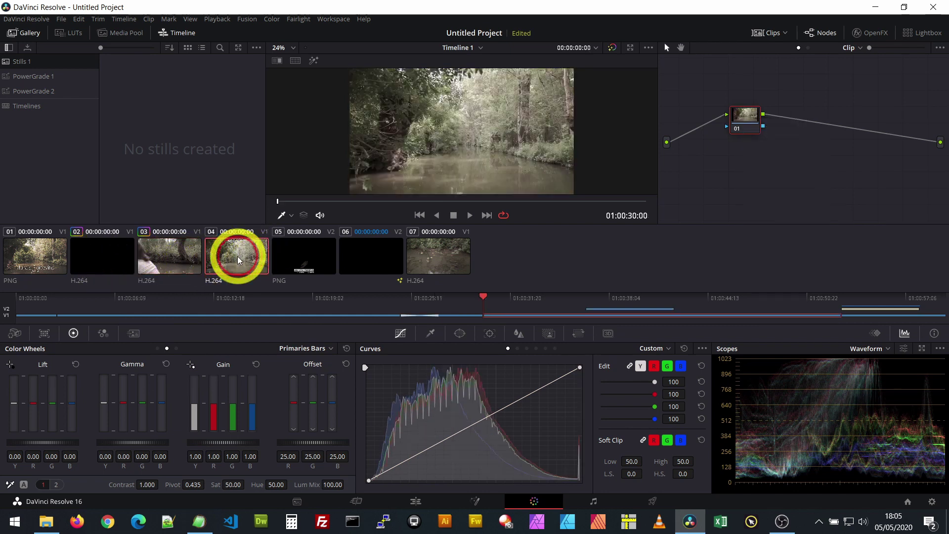
middle_click(170, 259)
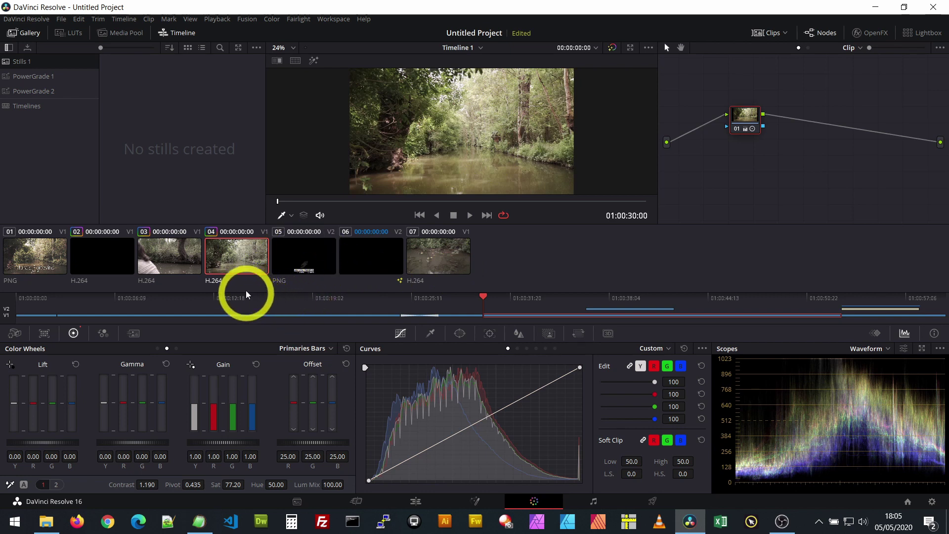
- Skip the logo and title clips and copy the color grade of clip 04 to clip 07
click(303, 258)
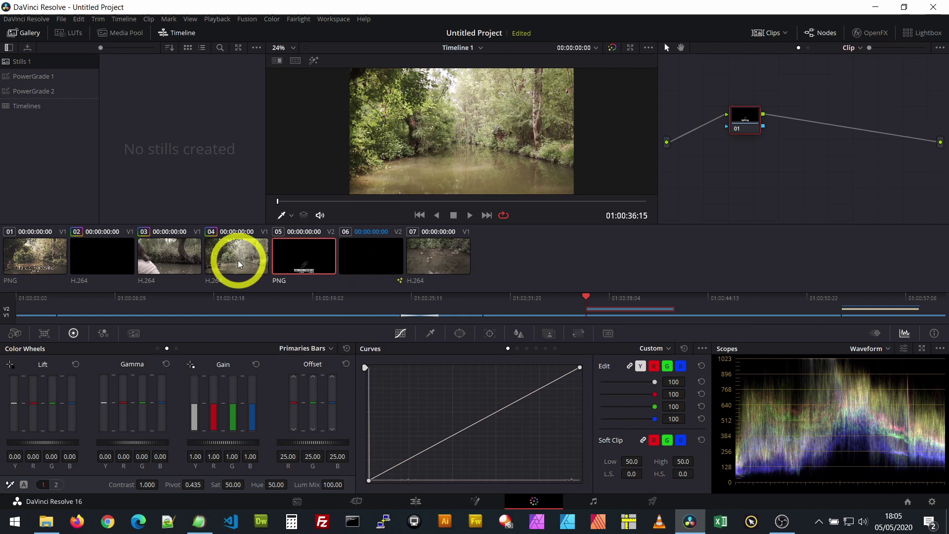
click(373, 258)
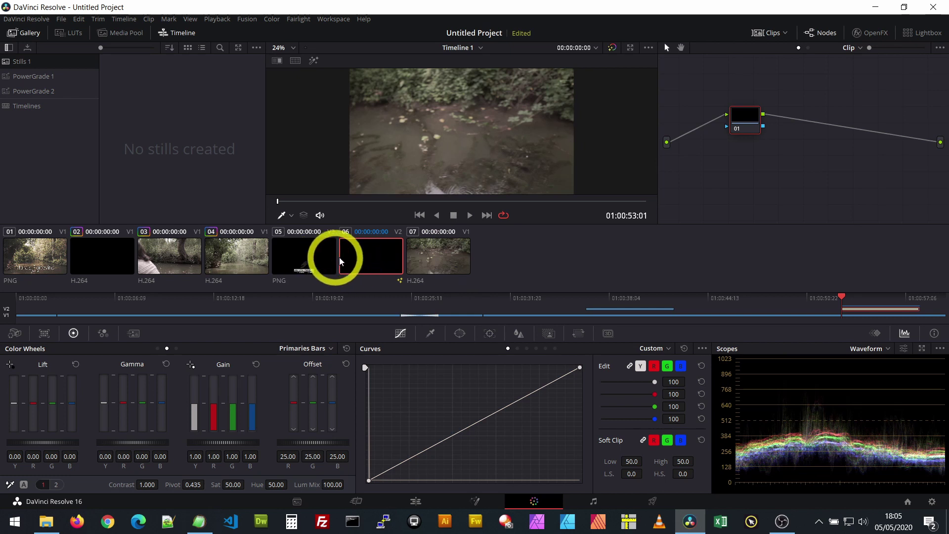
click(441, 256)
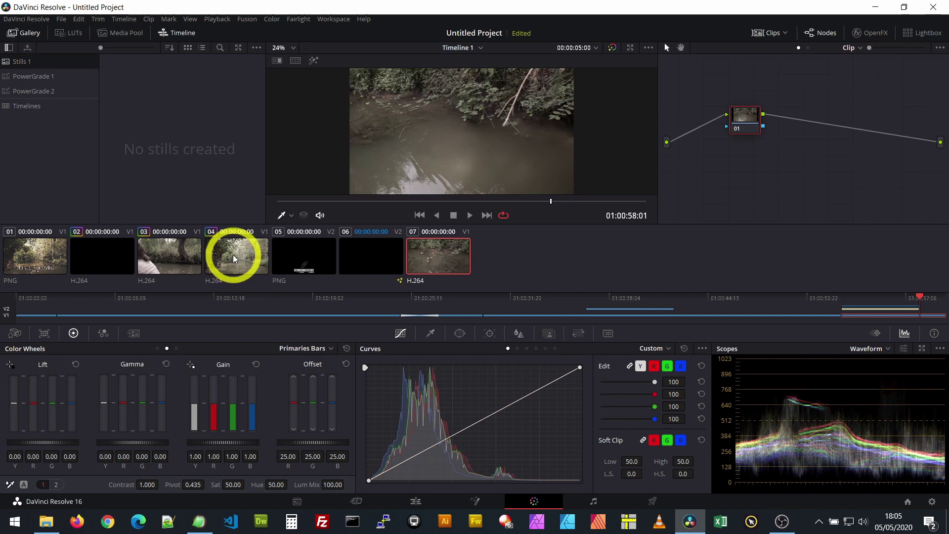
middle_click(236, 258)
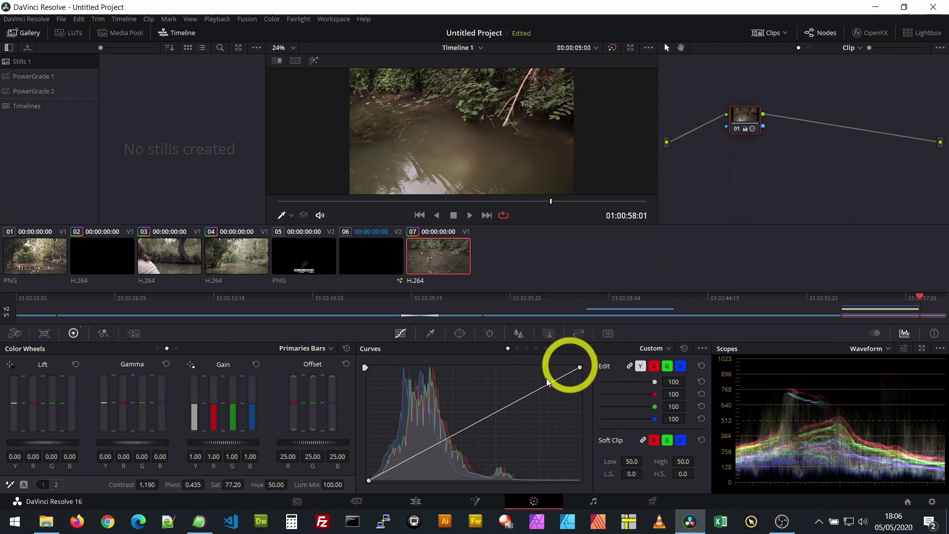
- Return to the Edit page and play back part of the graded C0295.MP4 clip
click(418, 501)
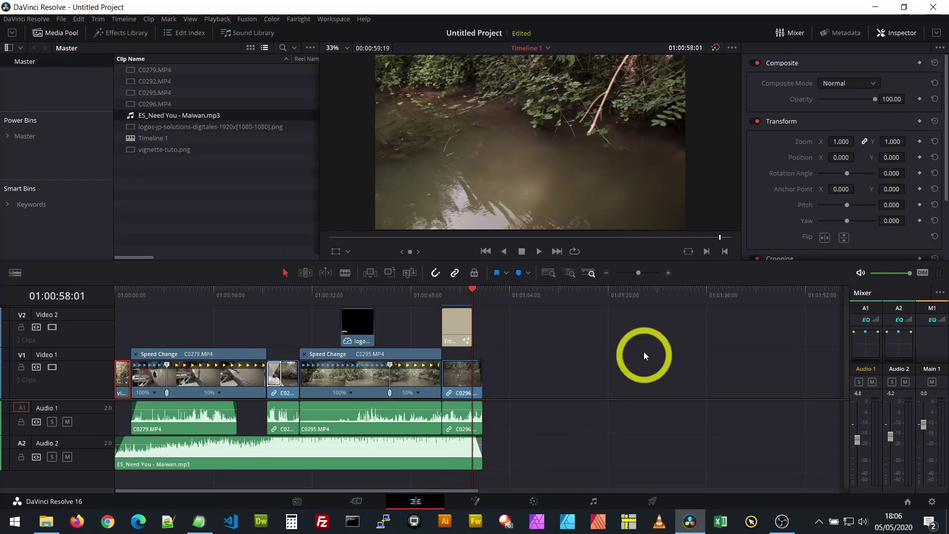
click(396, 293)
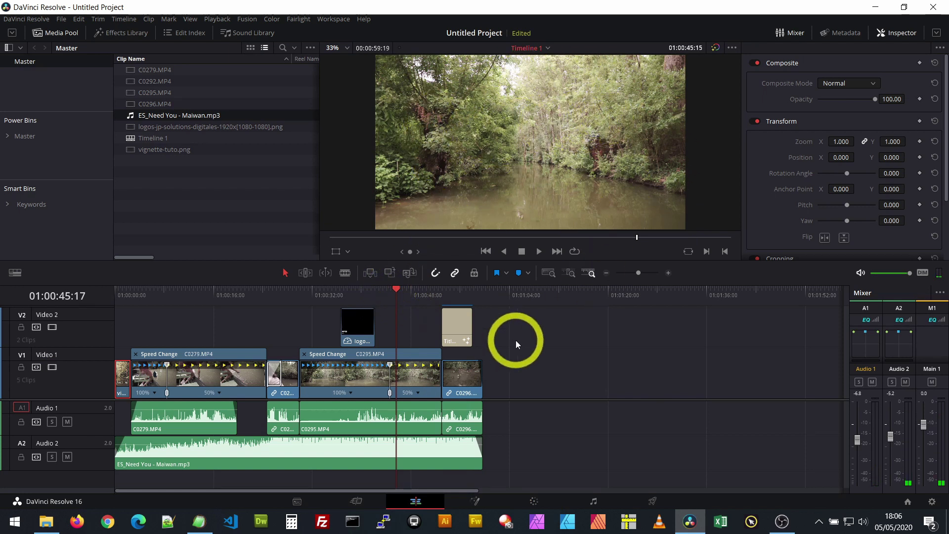
click(374, 296)
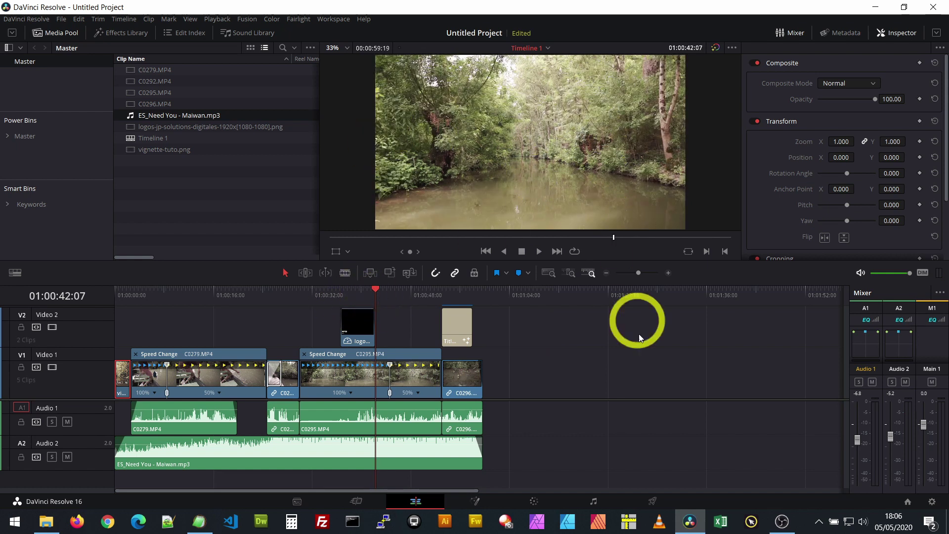
key(space)
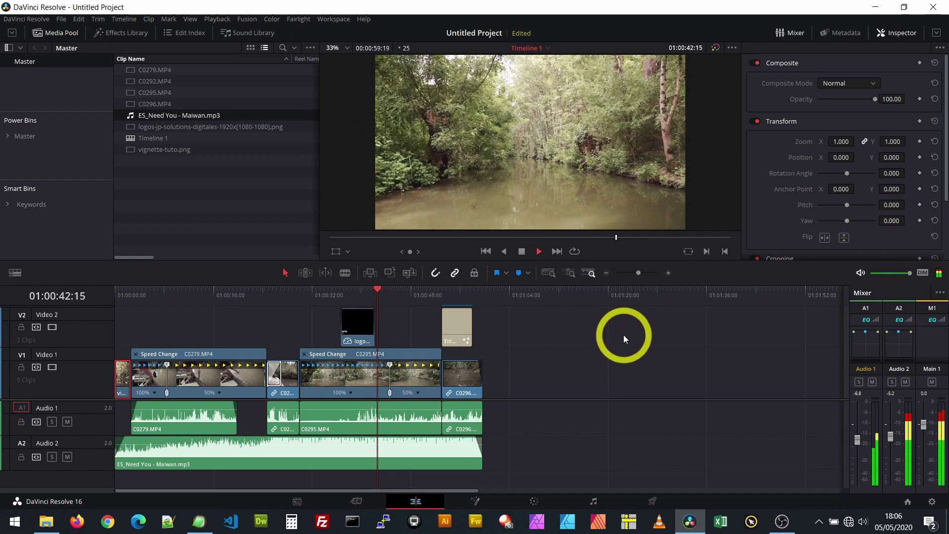
key(space)
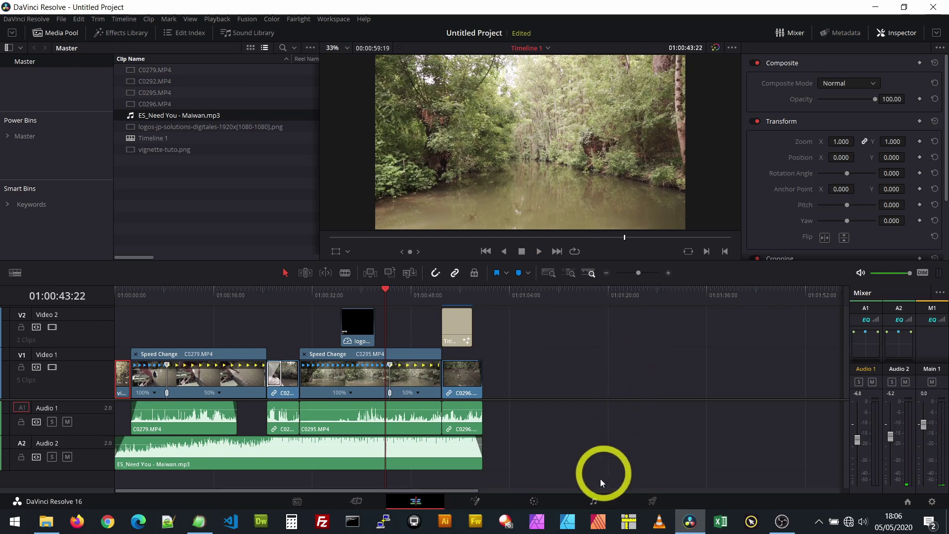
- Open the Fairlight page and browse the audio effects available for the Audio 1 and Audio 2 tracks
click(599, 501)
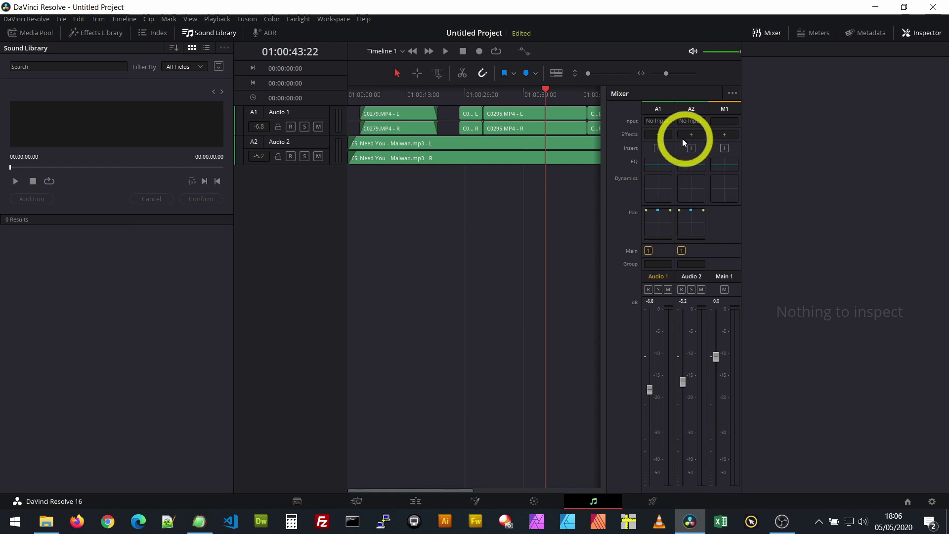
click(658, 134)
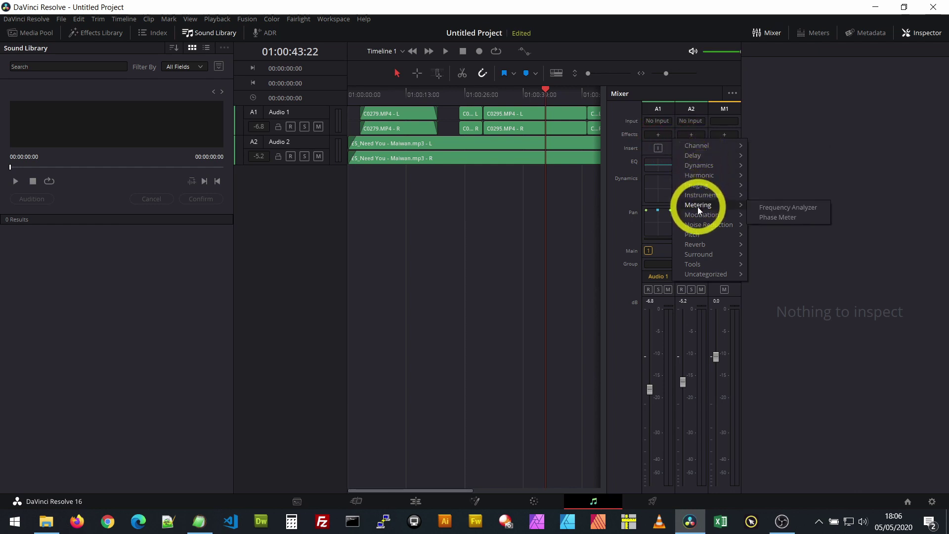
mouse_move(697, 273)
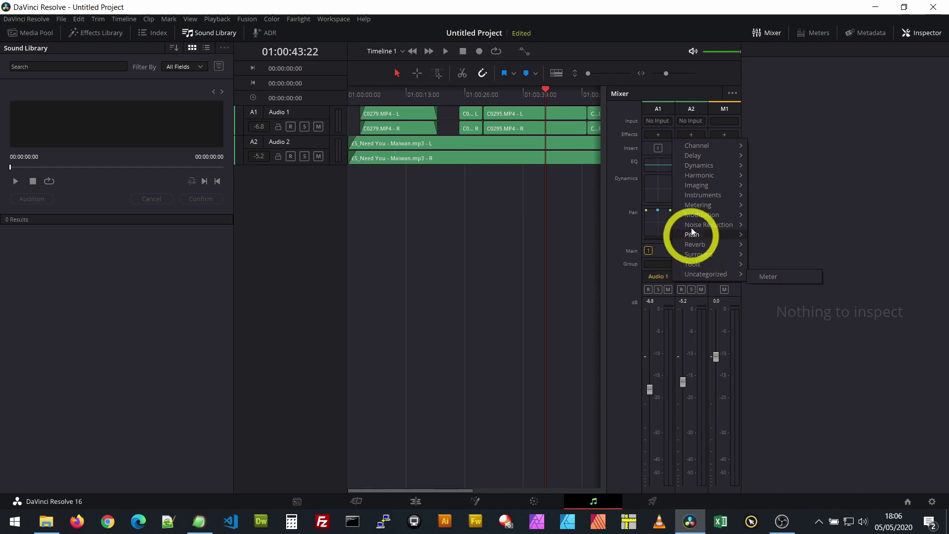
click(691, 134)
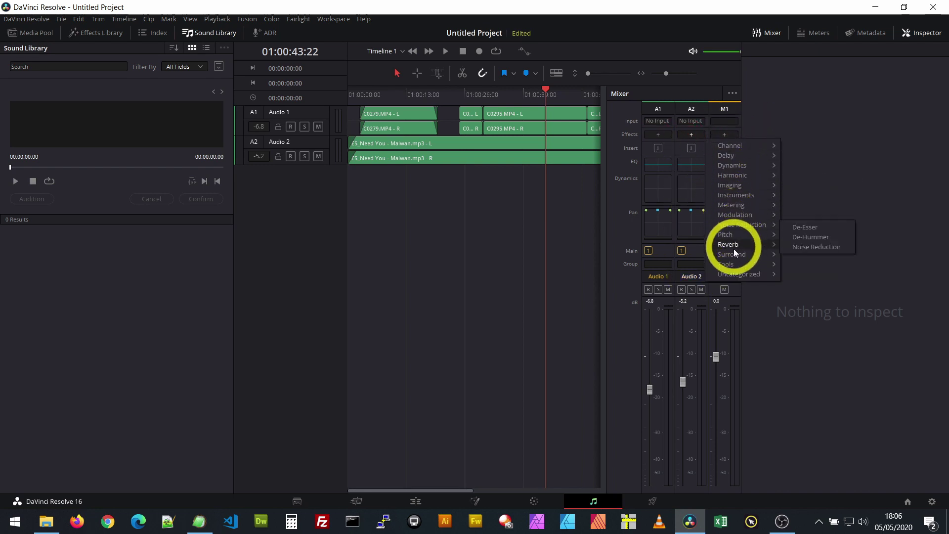
click(796, 344)
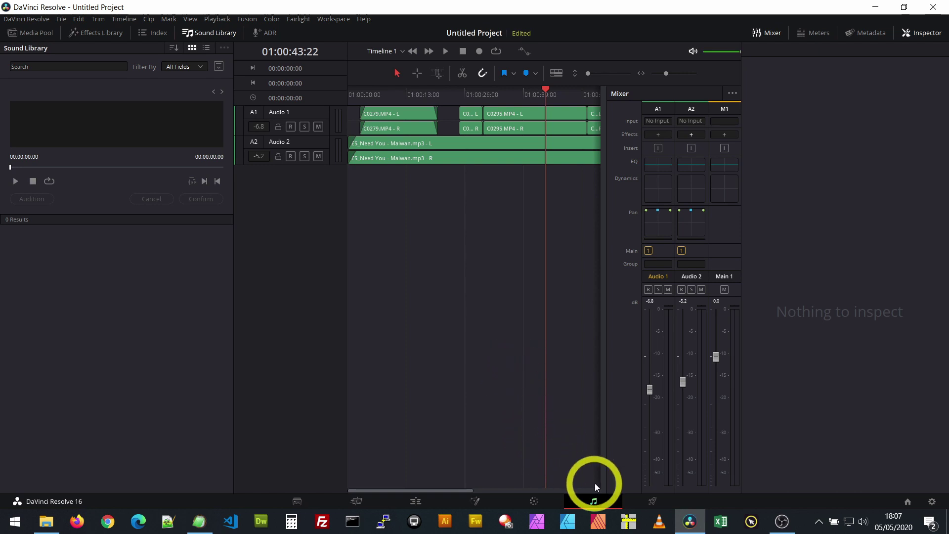
- On the Deliver page, choose the YouTube 1080p render preset and set the output filename to tuto-dvr-basique
click(654, 501)
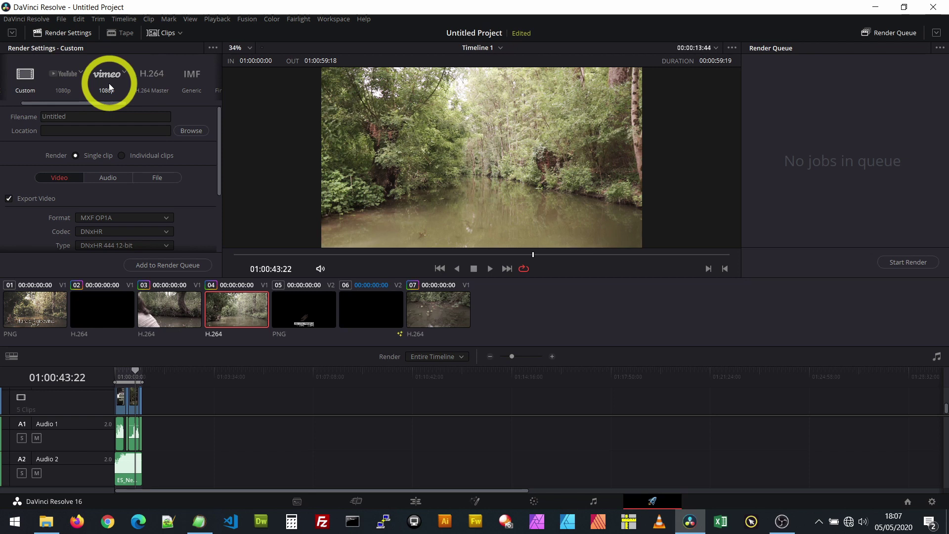
click(64, 82)
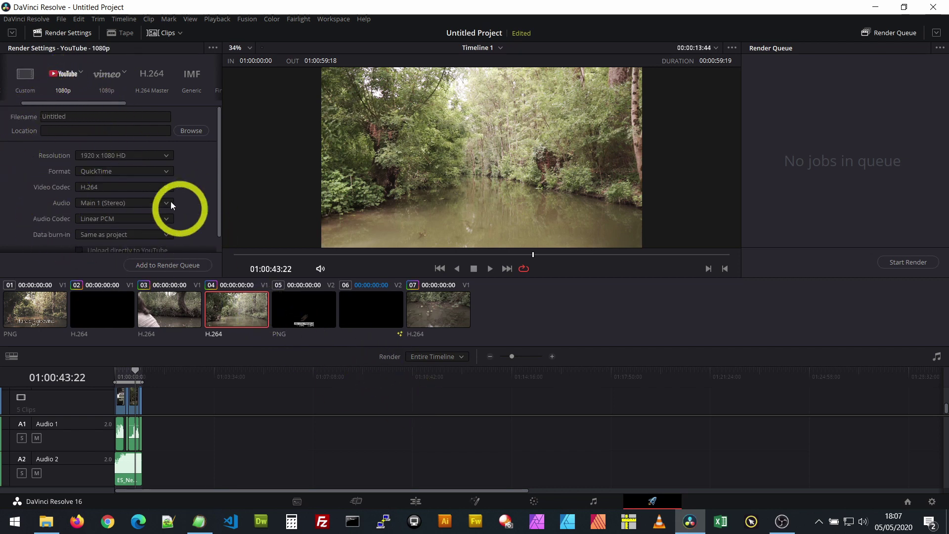
click(80, 118)
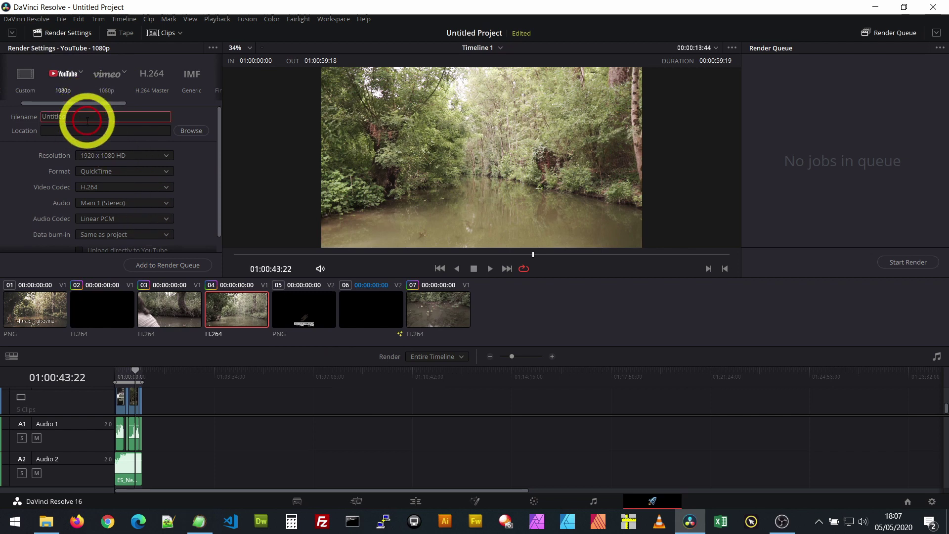
text(tuto)
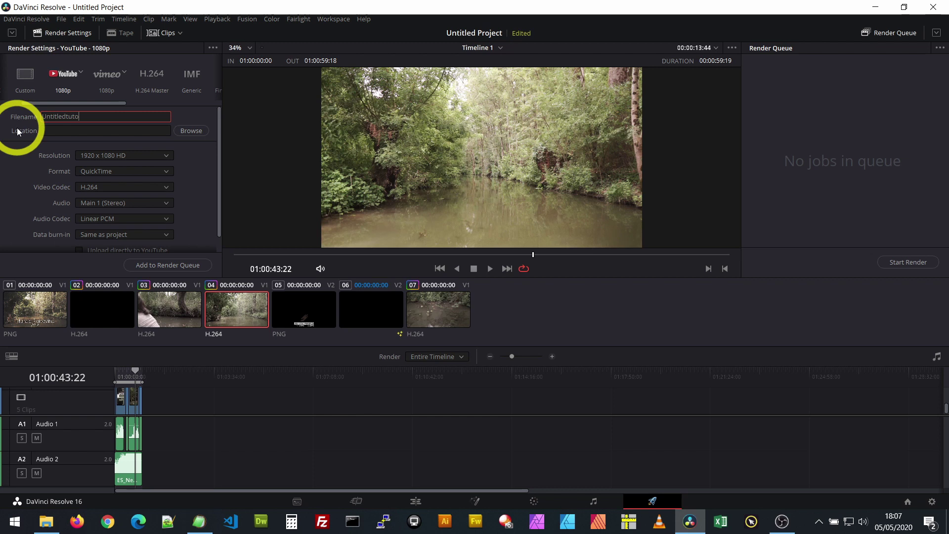
key(shift+Home)
key(BackSpace)
text(tuto-dvr-bas)
- Set the render location to the vidéos folder on the Extreme SSD (F:) drive
click(190, 131)
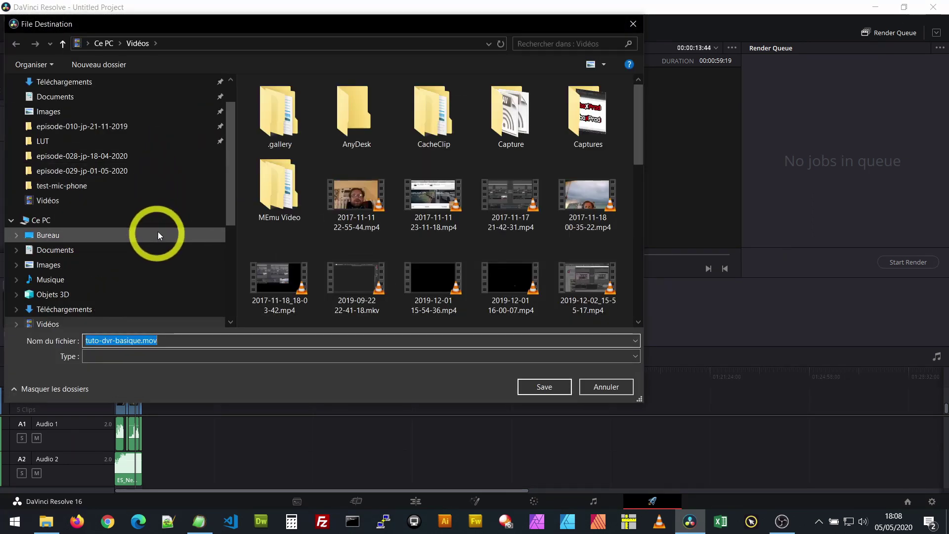
drag(231, 176, 230, 219)
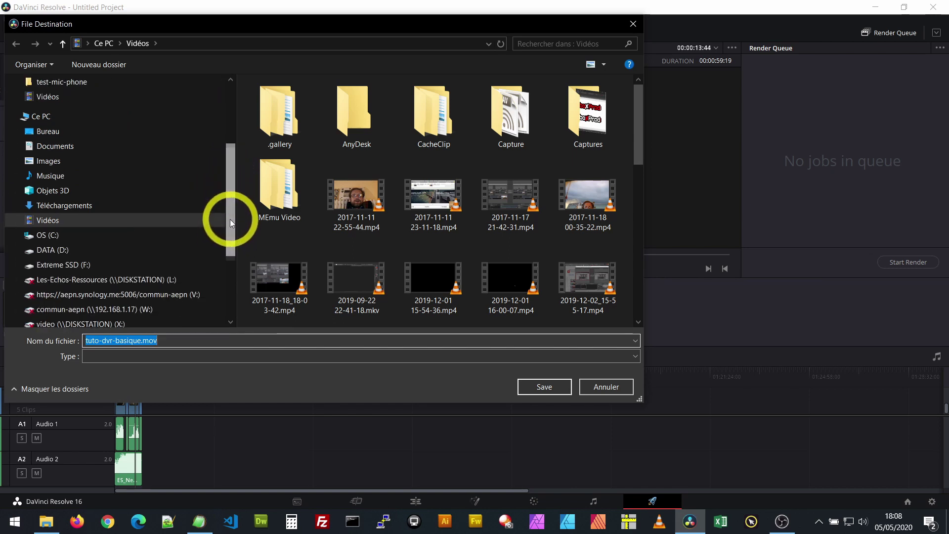
click(53, 237)
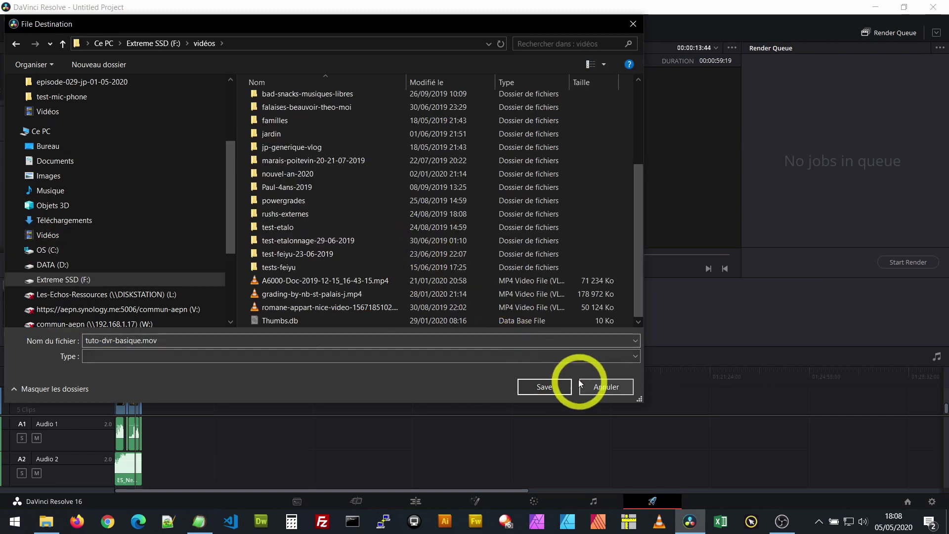
click(544, 387)
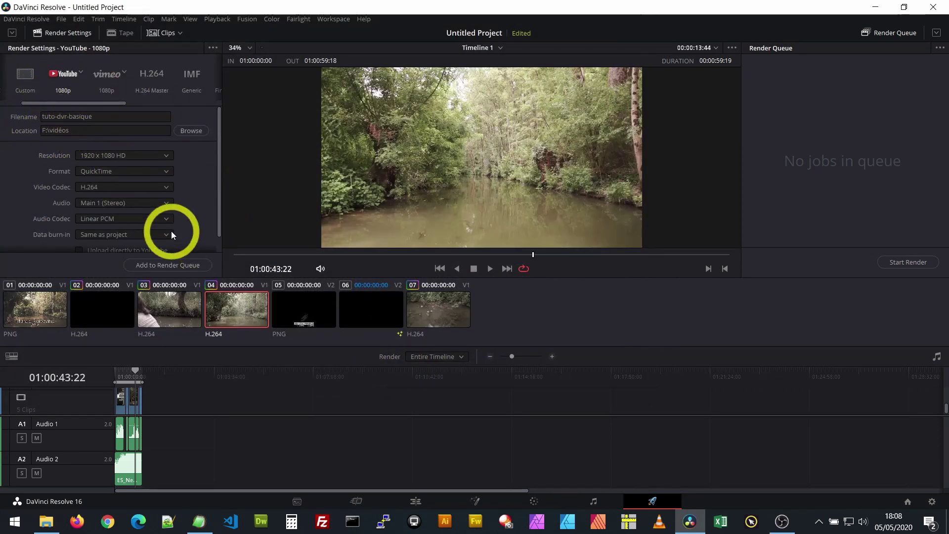
- Set the export format to MP4 and add the timeline to the render queue
click(166, 170)
click(111, 188)
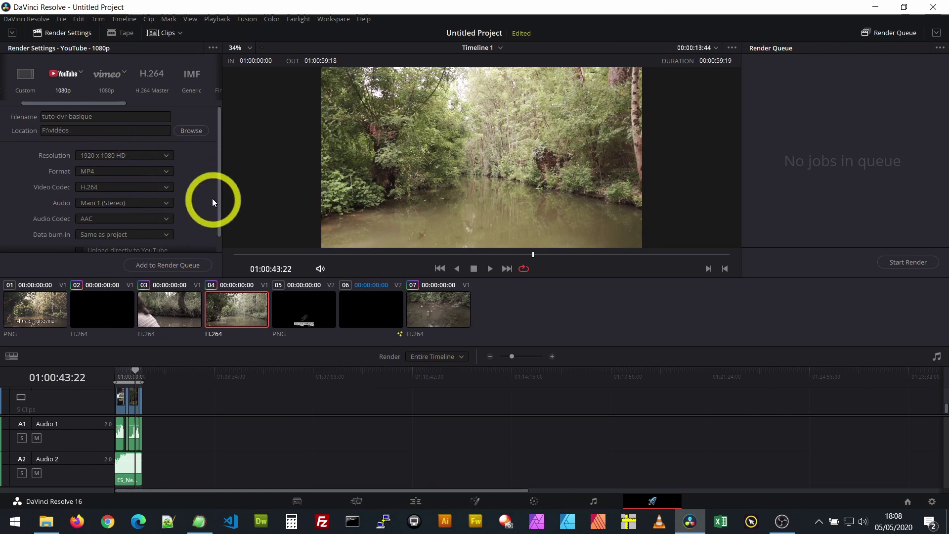
scroll(218, 153, down, 1)
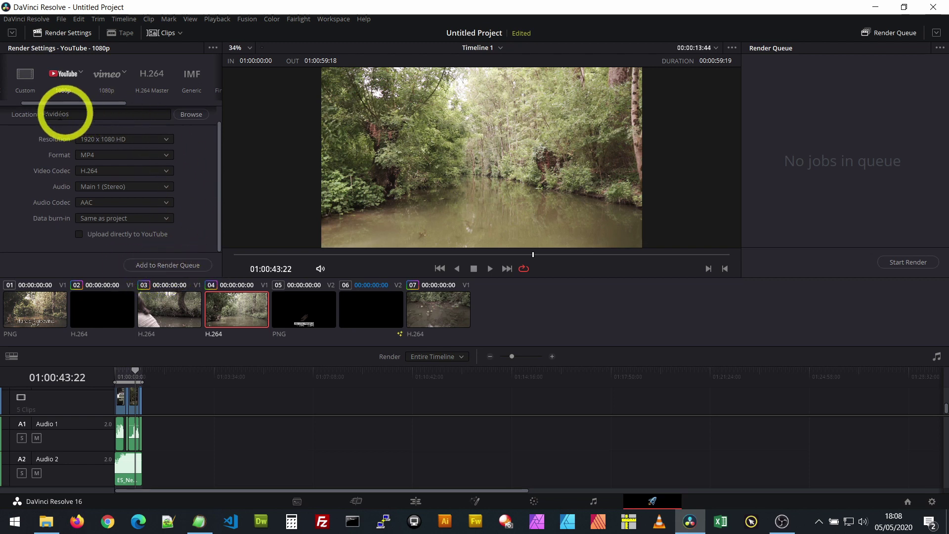
click(156, 267)
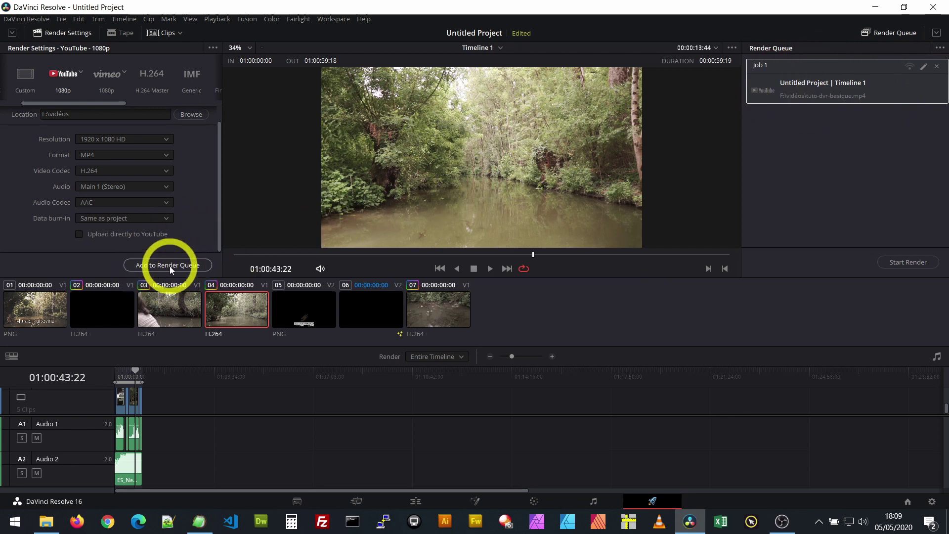
scroll(192, 190, up, 1)
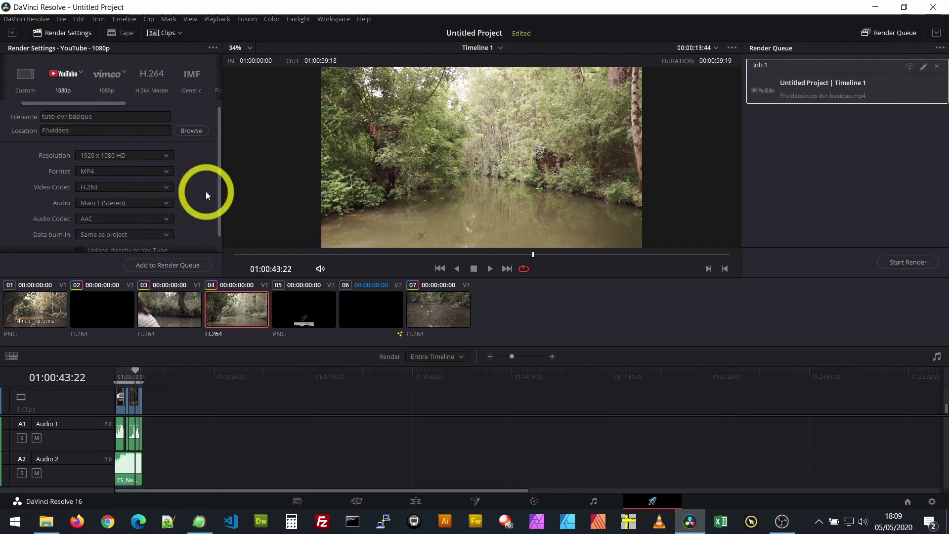
click(166, 172)
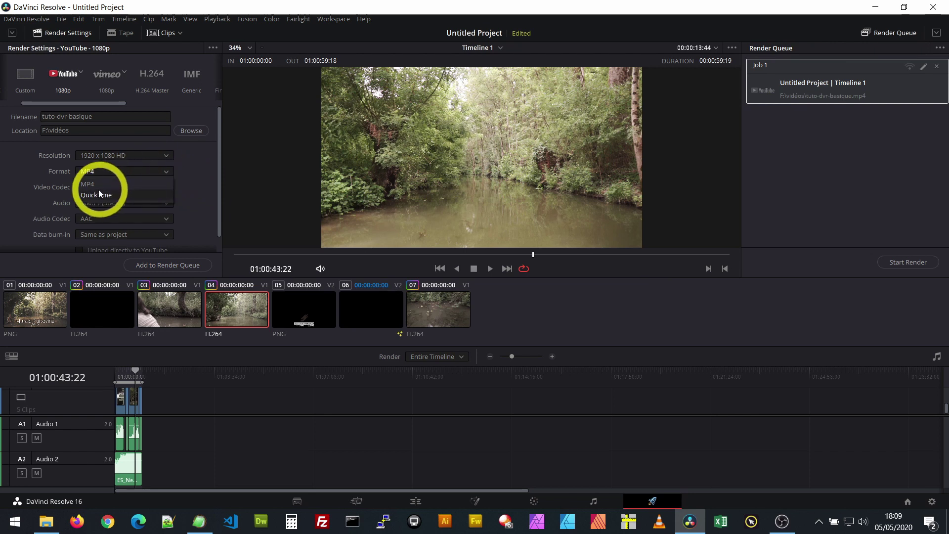
click(203, 193)
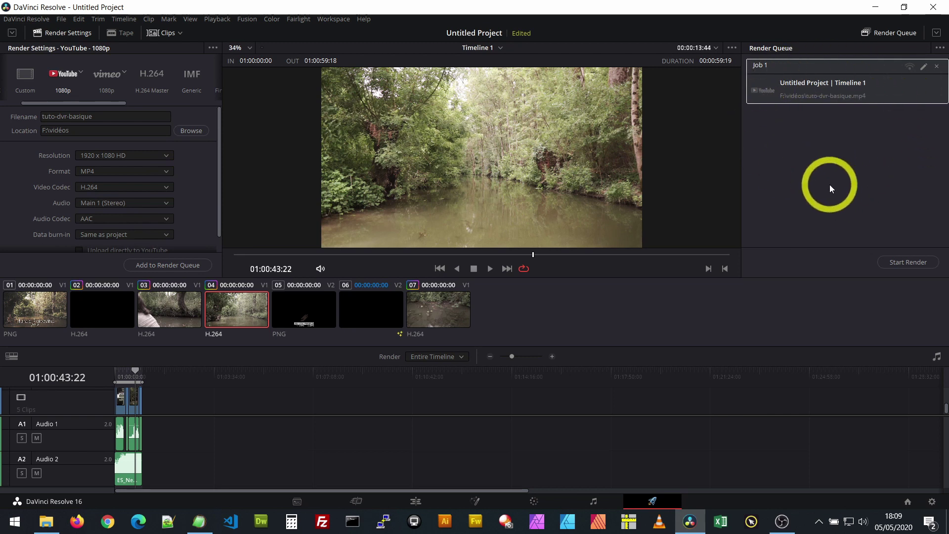
- Start rendering the queued Timeline 1 job
click(845, 238)
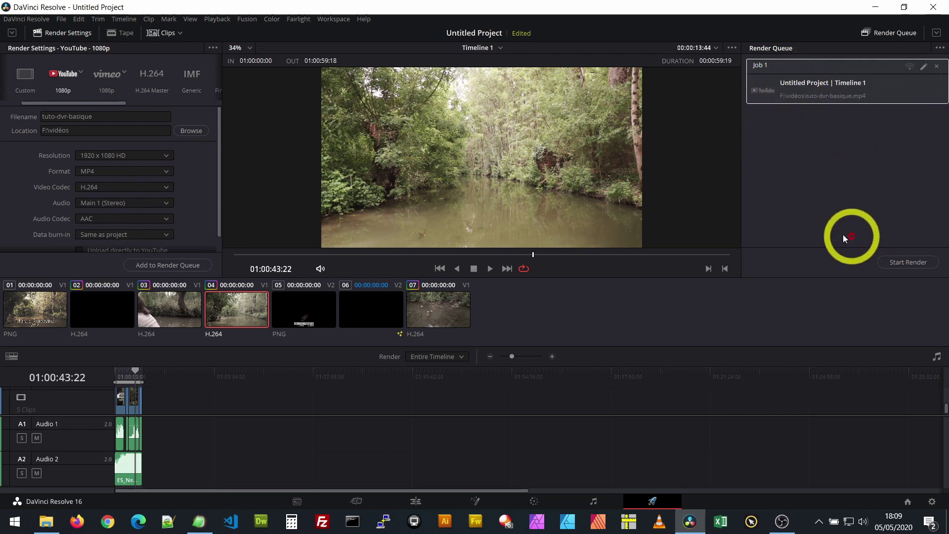
click(912, 263)
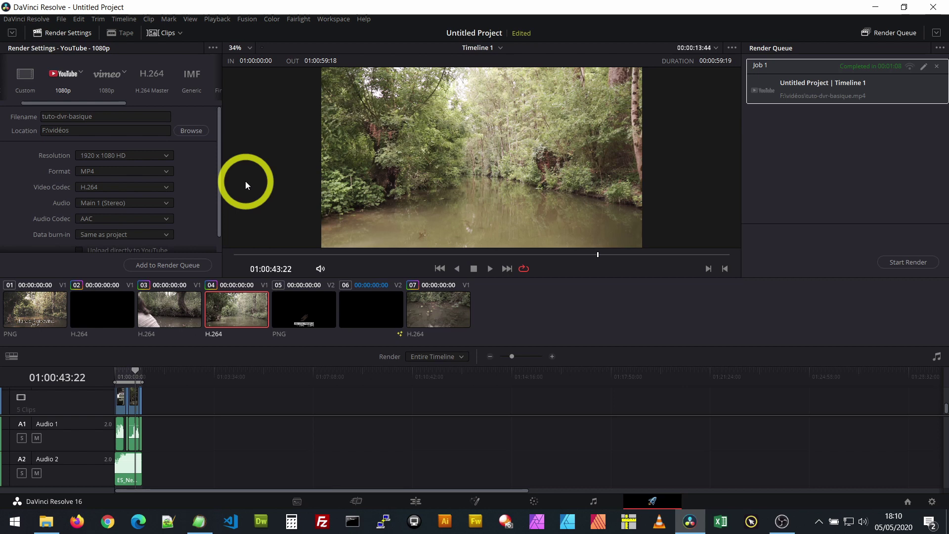
- Open the rendered job's file location in the file explorer and play tuto-dvr-basique.mp4
right_click(889, 83)
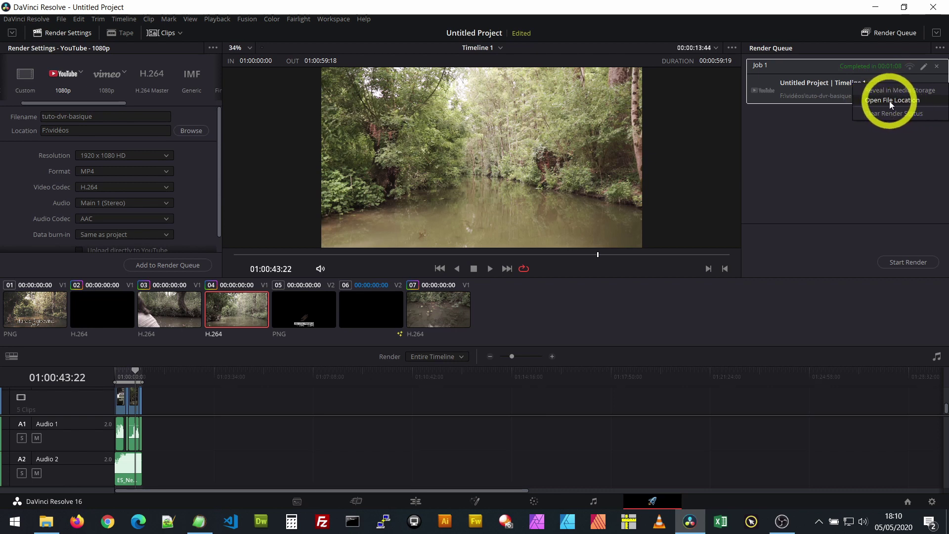
click(890, 101)
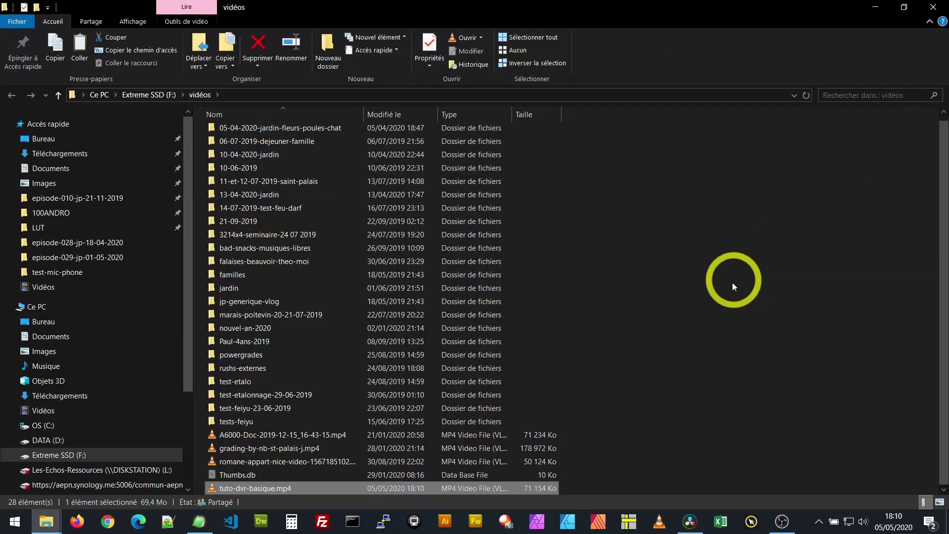
right_click(247, 487)
click(307, 159)
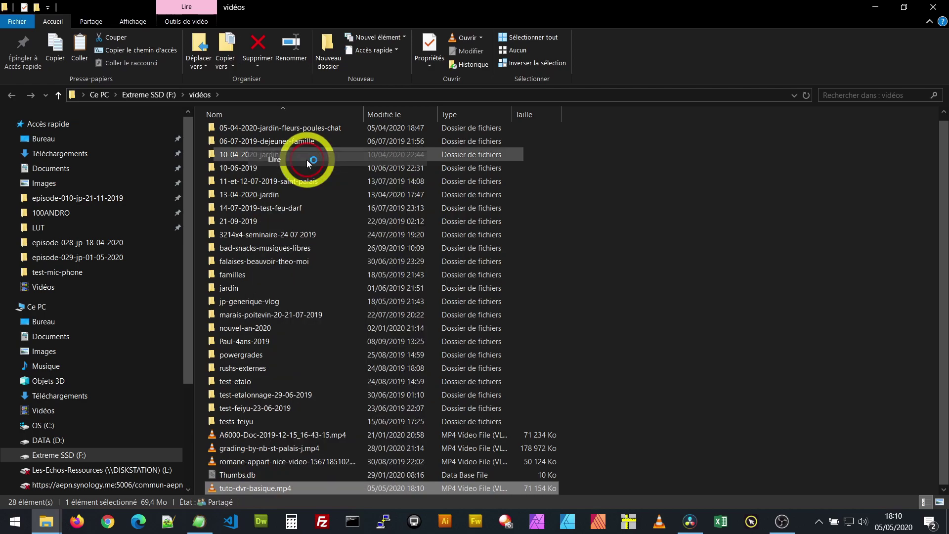